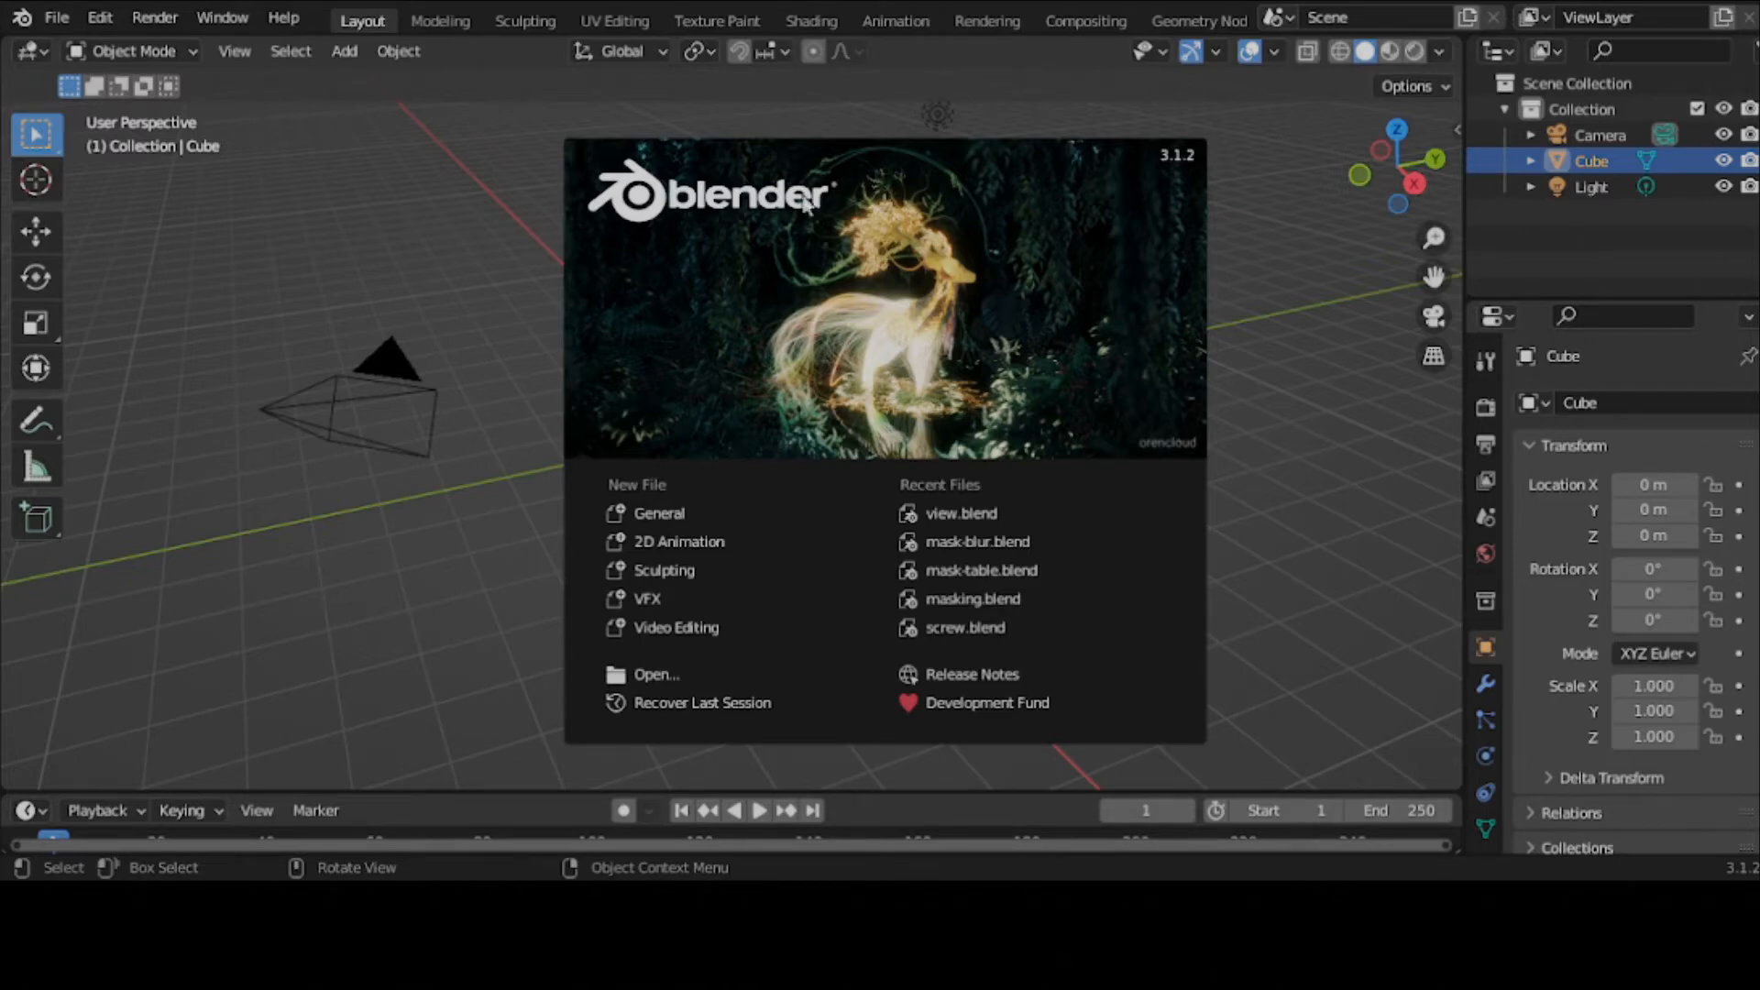
# - Dismiss the splash screen and switch to the Shading workspace for the cube's material
pyautogui.click(682, 290)
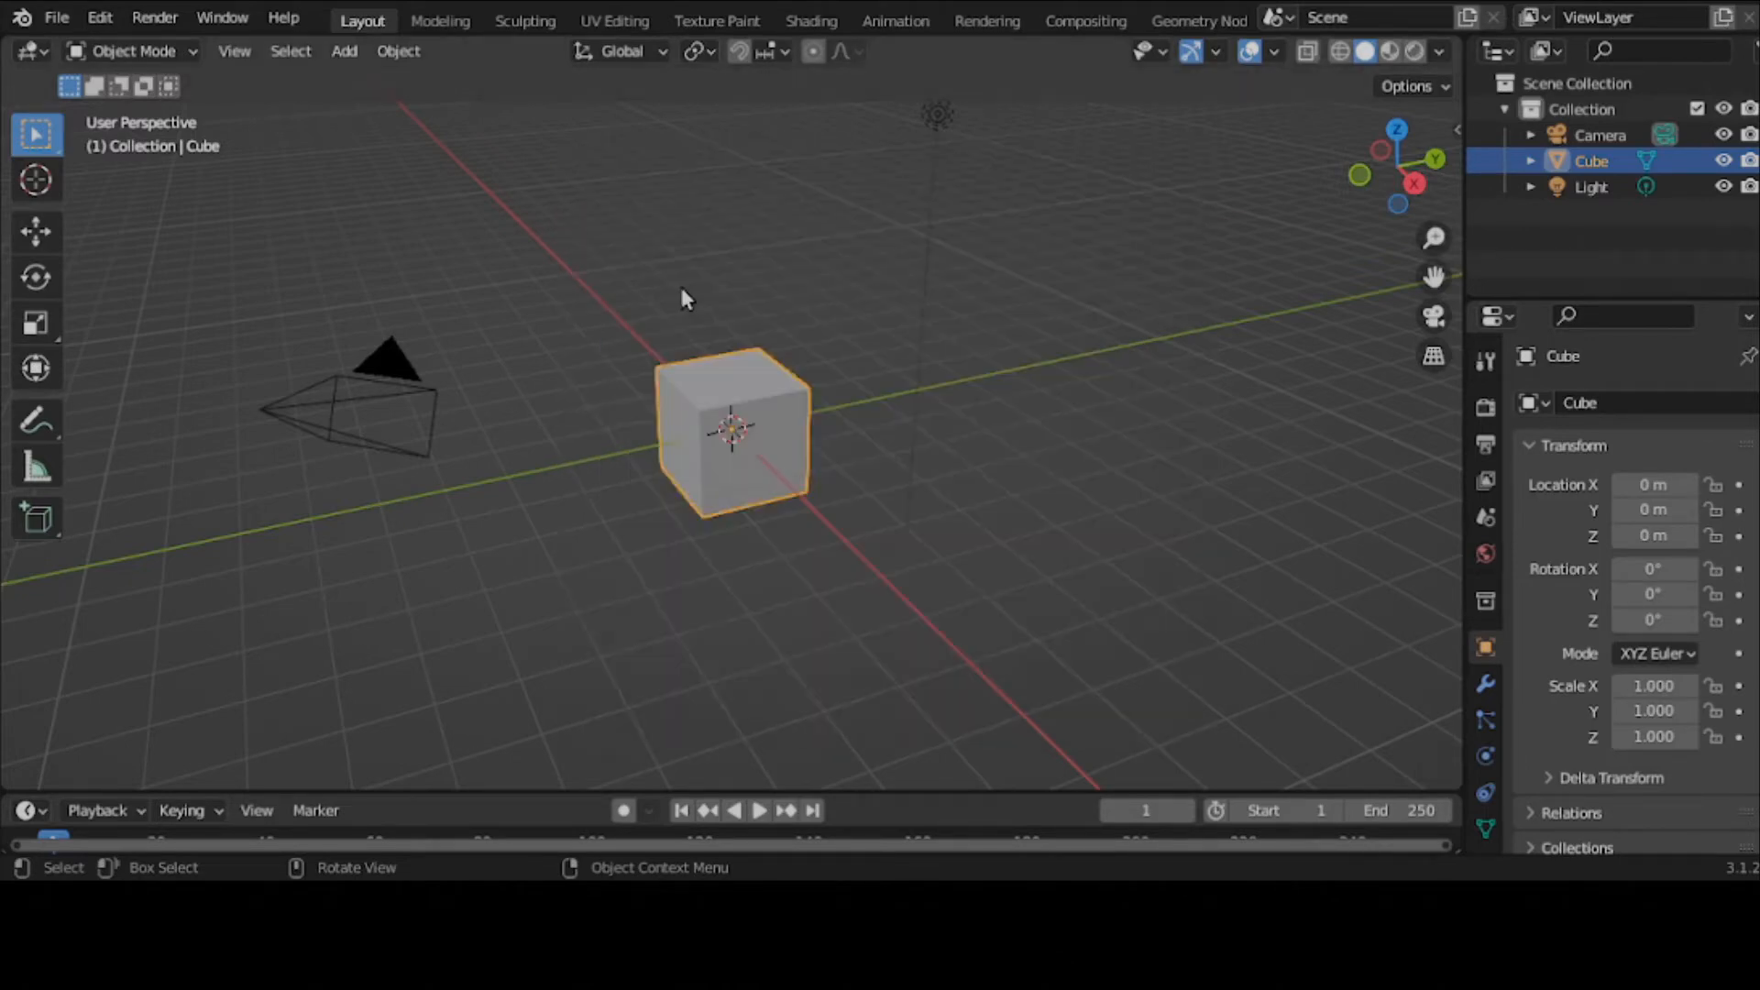
pyautogui.moveTo(684, 294); pyautogui.dragTo(702, 240, button='middle')
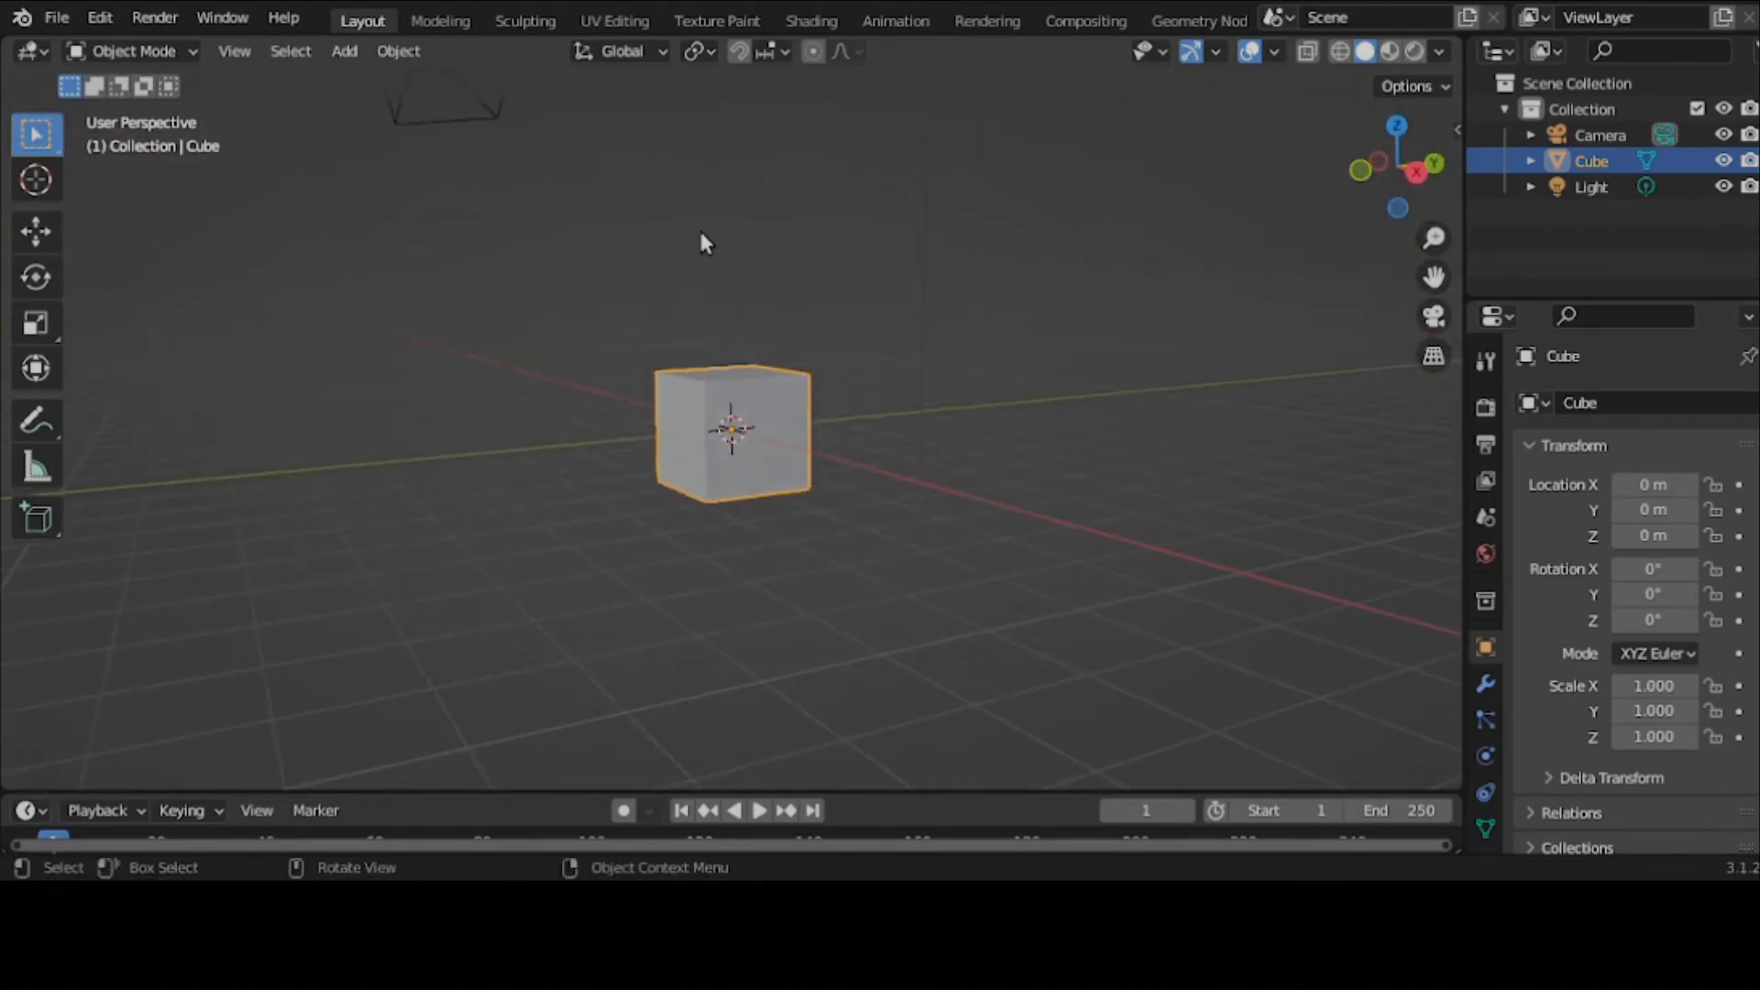
pyautogui.click(825, 23)
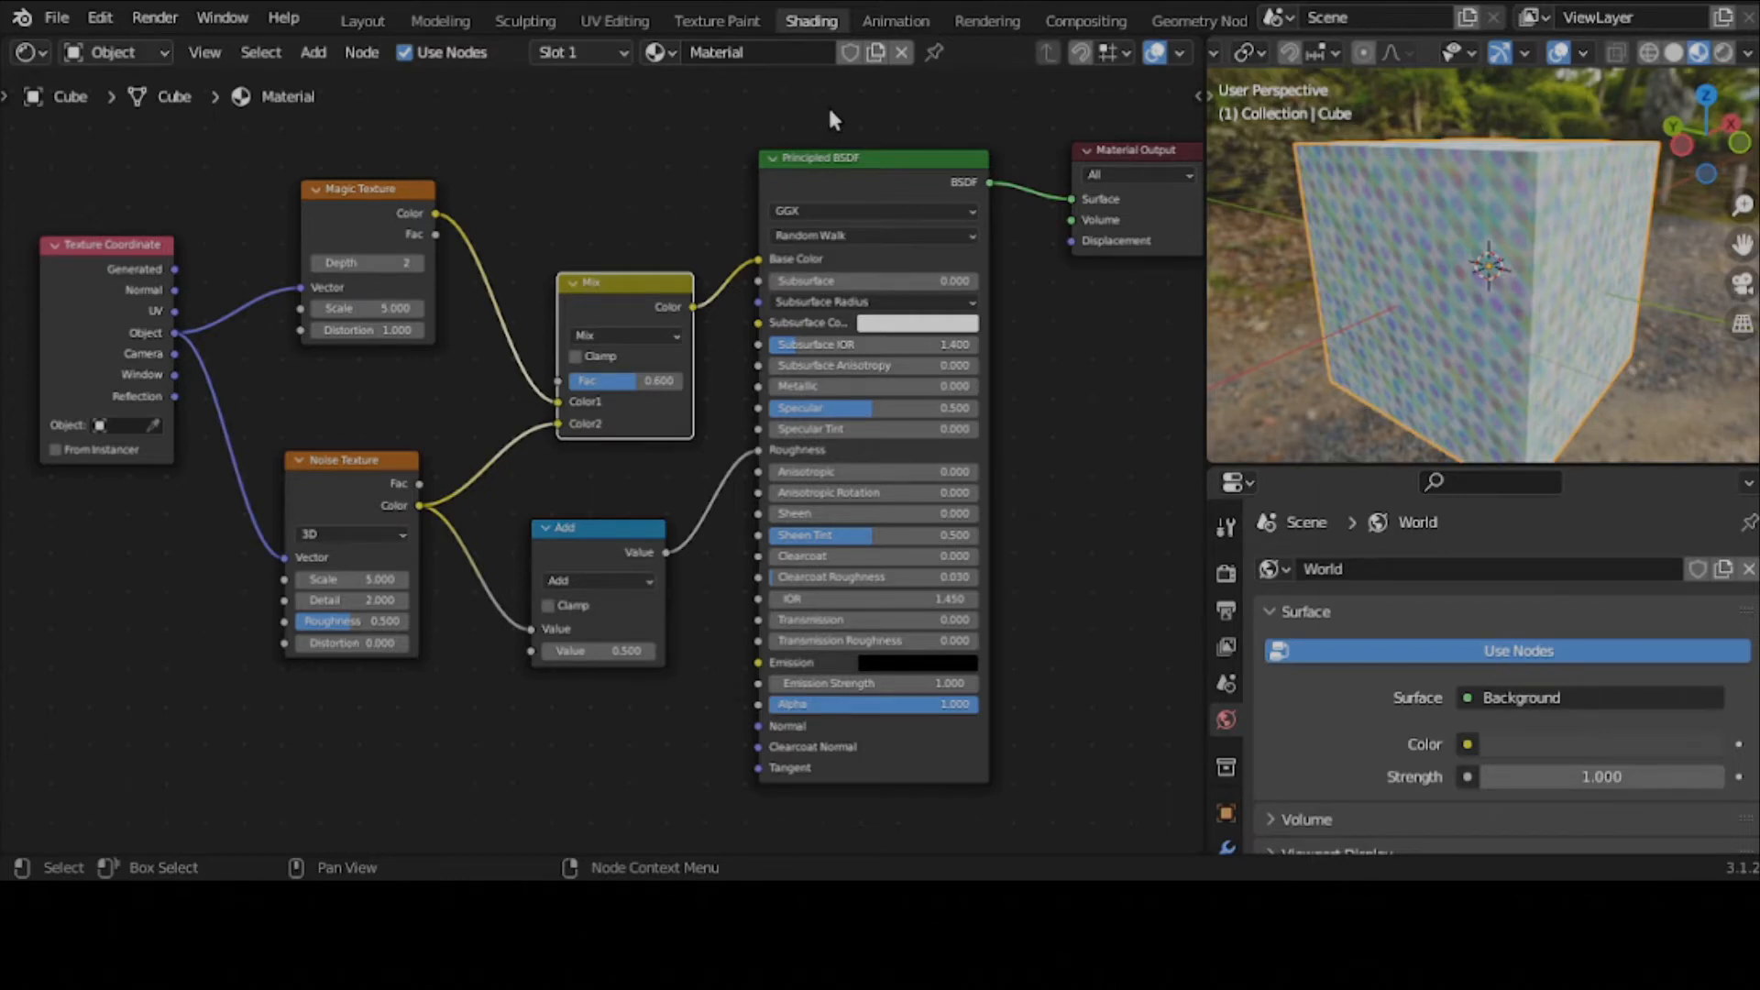
# - Handwrite the annotation "Switch O Put" beside the Noise Texture node and draw a circle around the Mix node
pyautogui.press('t')
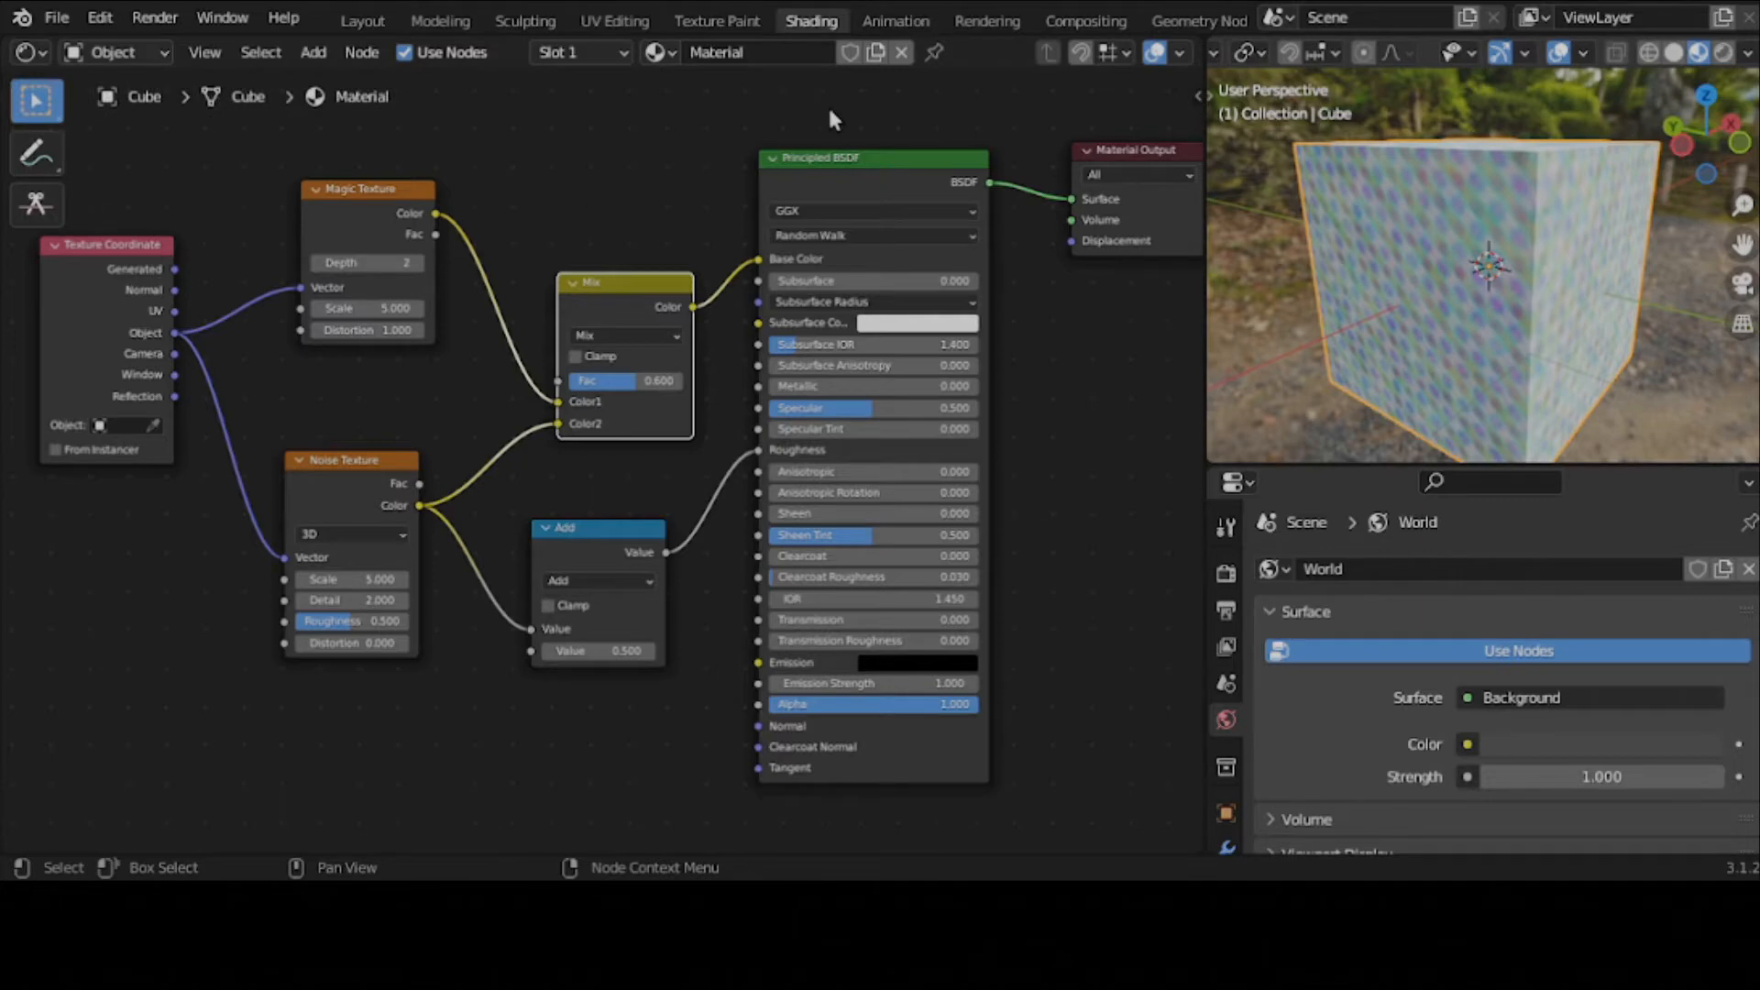
pyautogui.click(37, 156)
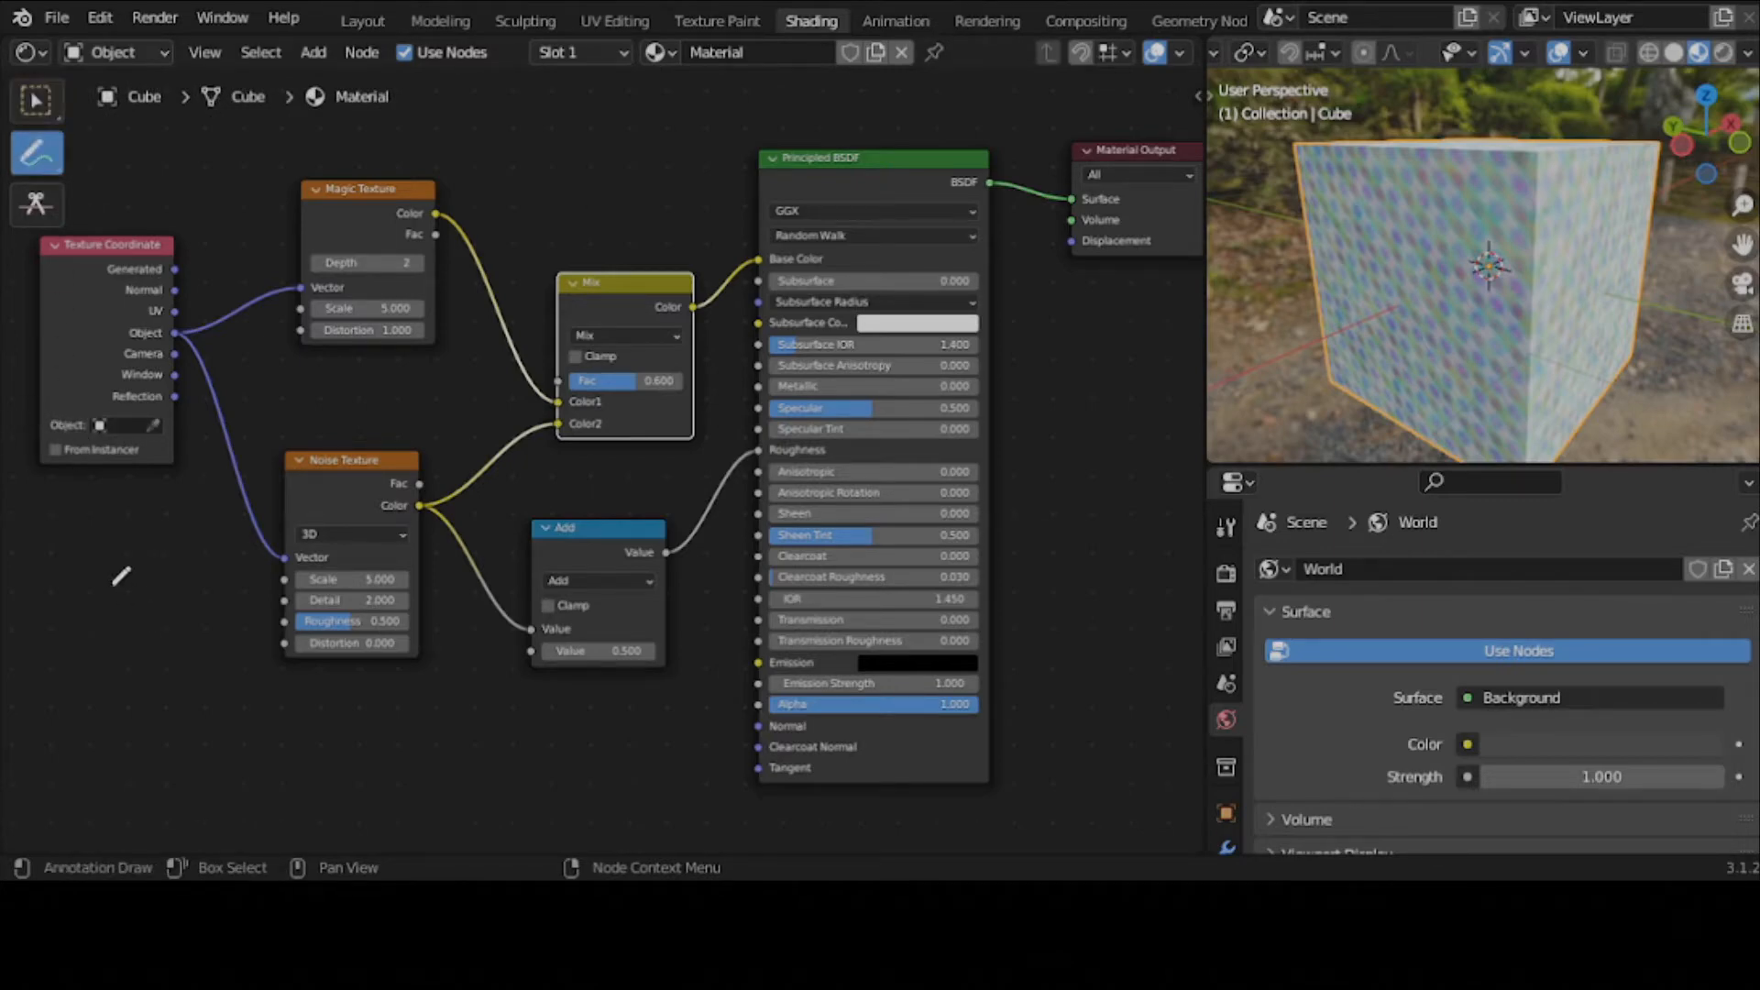
pyautogui.moveTo(129, 586)
pyautogui.mouseDown()
pyautogui.moveTo(110, 629)
pyautogui.moveTo(167, 612)
pyautogui.moveTo(204, 574)
pyautogui.moveTo(238, 625)
pyautogui.mouseUp()
pyautogui.moveTo(248, 561); pyautogui.dragTo(264, 623)
pyautogui.moveTo(179, 679); pyautogui.dragTo(308, 714)
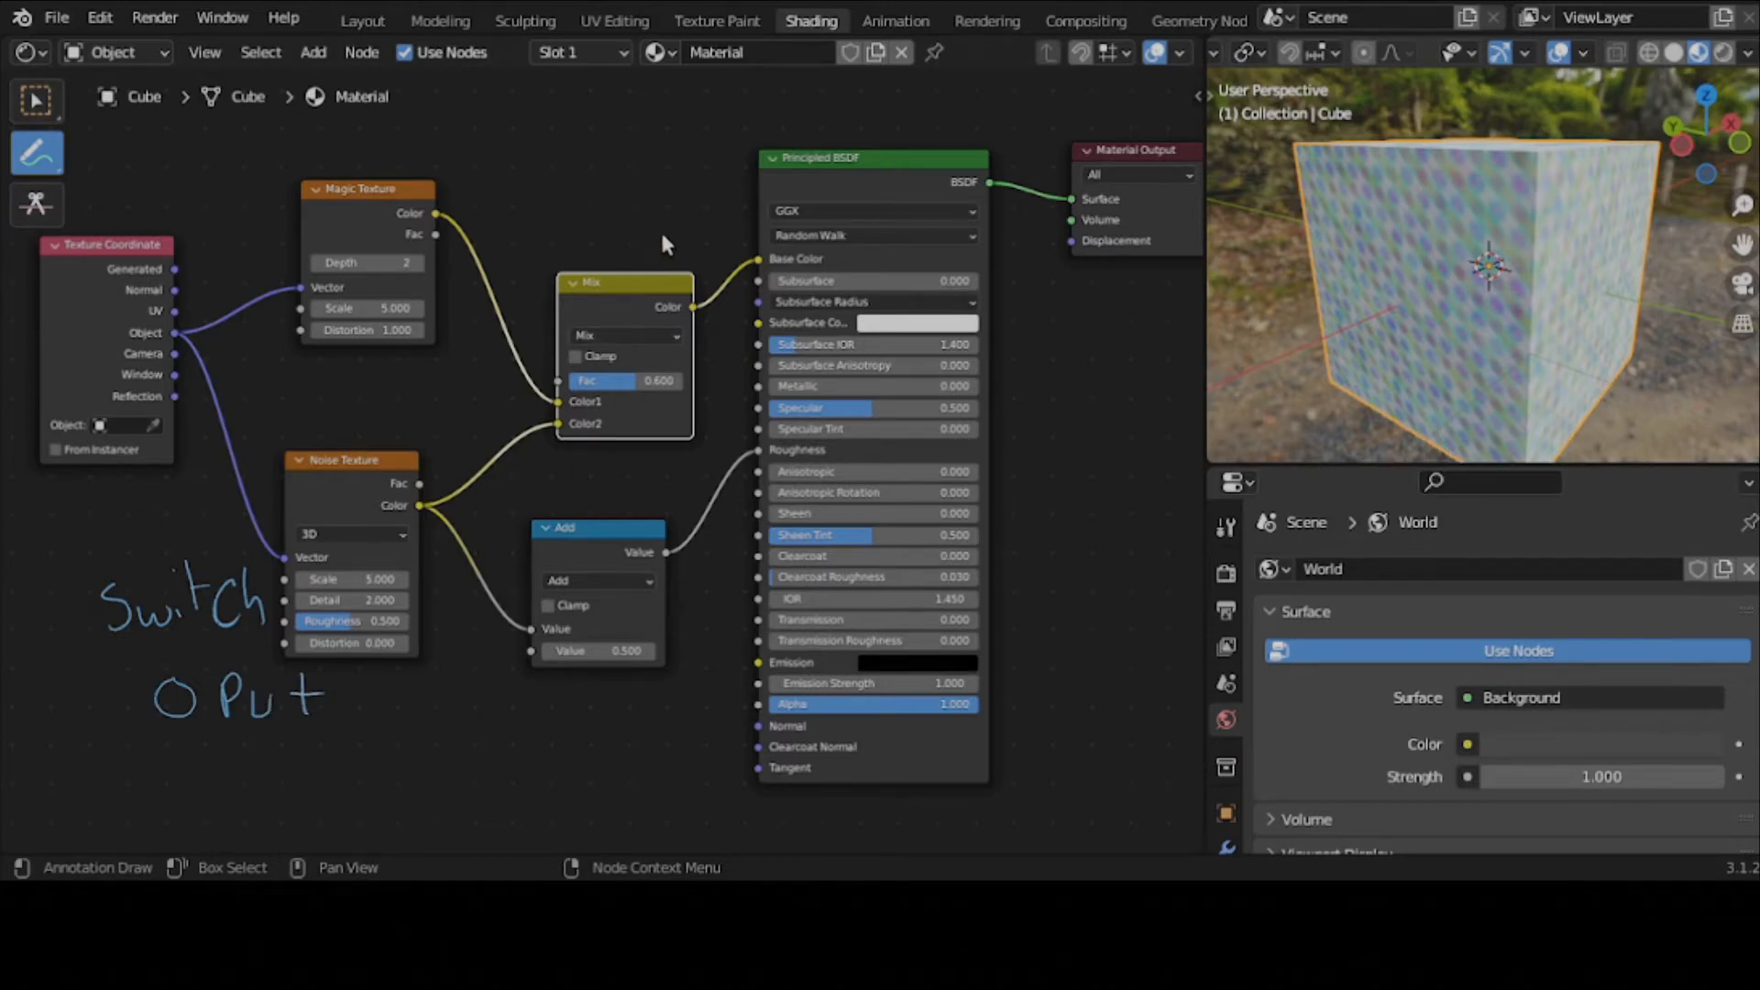
pyautogui.moveTo(661, 229)
pyautogui.mouseDown()
pyautogui.moveTo(585, 226)
pyautogui.moveTo(517, 292)
pyautogui.moveTo(512, 396)
pyautogui.moveTo(552, 464)
pyautogui.moveTo(626, 476)
pyautogui.moveTo(707, 446)
pyautogui.moveTo(737, 340)
pyautogui.moveTo(708, 263)
pyautogui.moveTo(657, 224)
pyautogui.mouseUp()
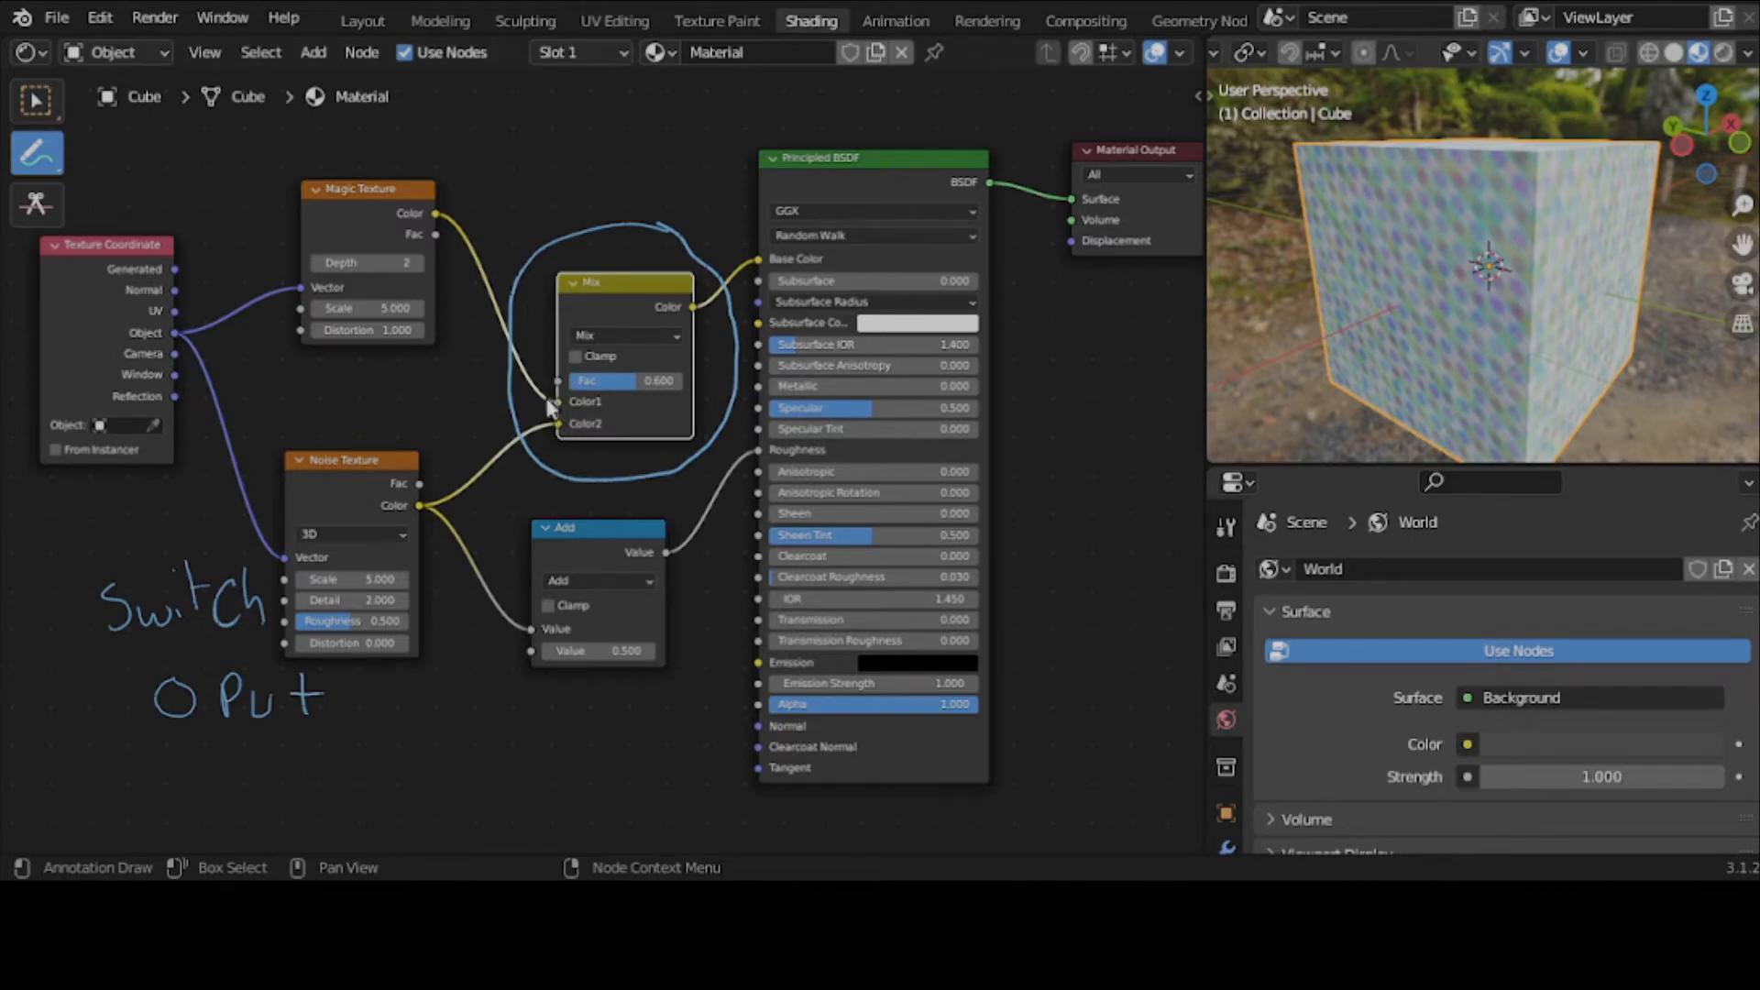
# - Swap the Mix node's input links so Noise Texture feeds Color1 and Magic Texture feeds Color2, and deselect the node
pyautogui.press('w')
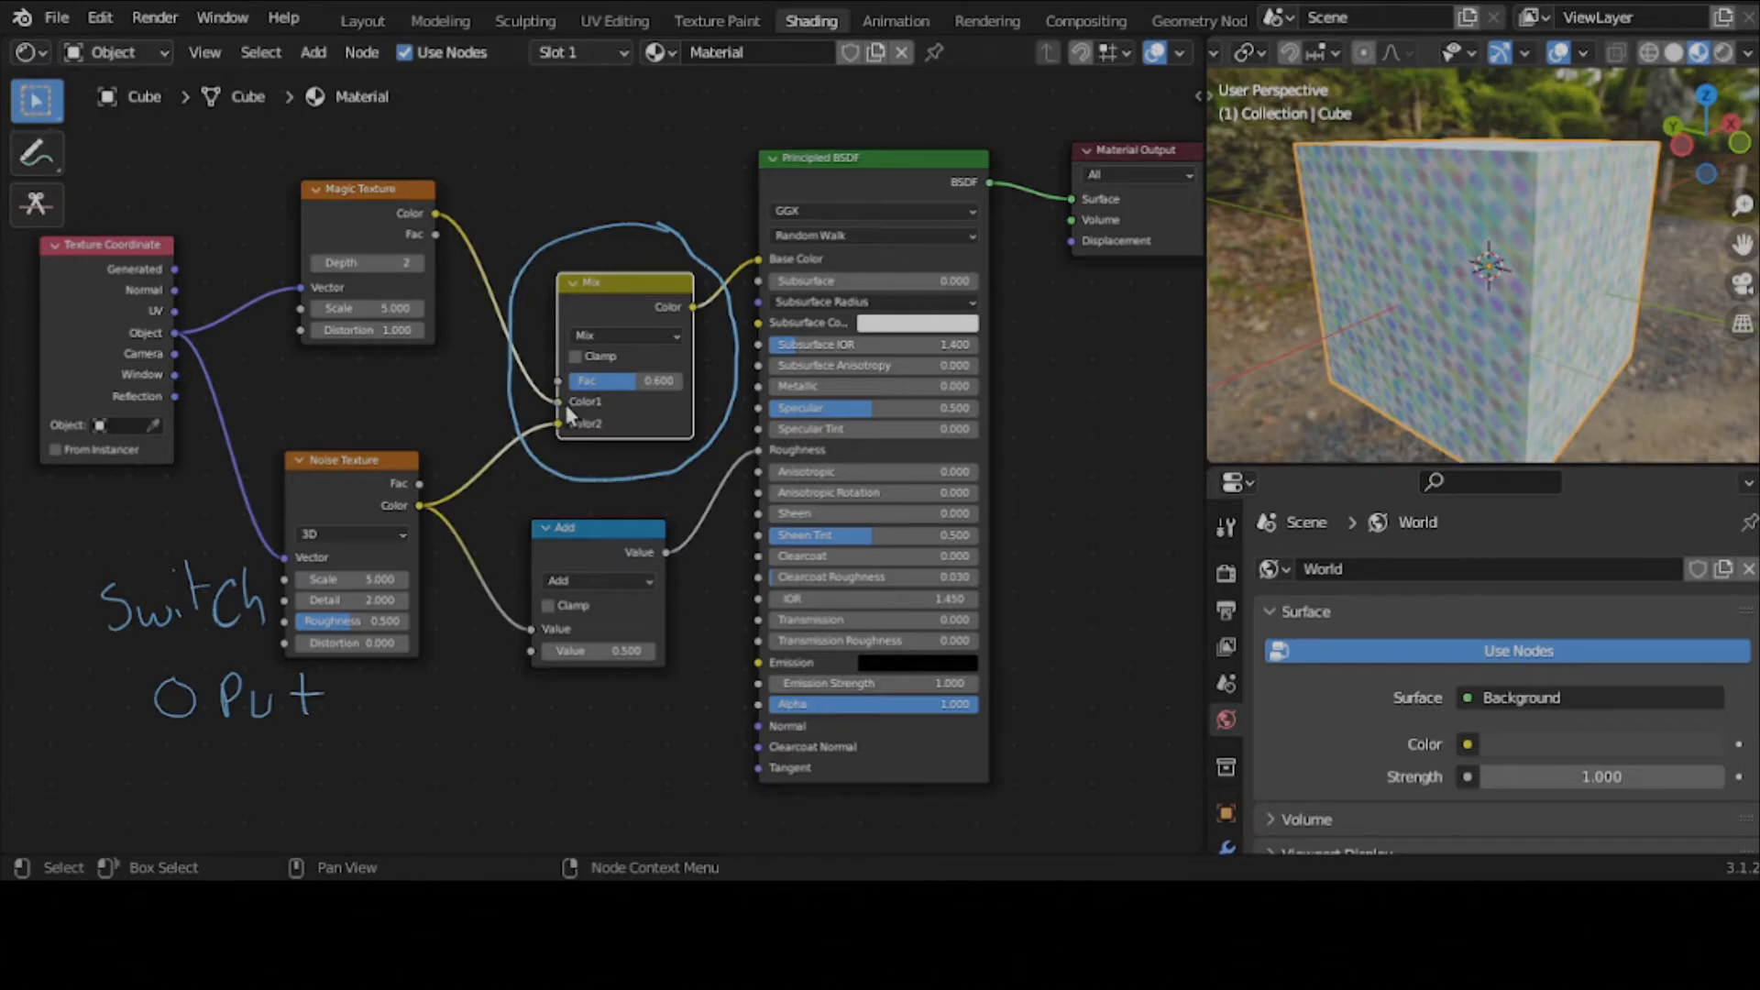
pyautogui.moveTo(561, 431); pyautogui.dragTo(561, 431)
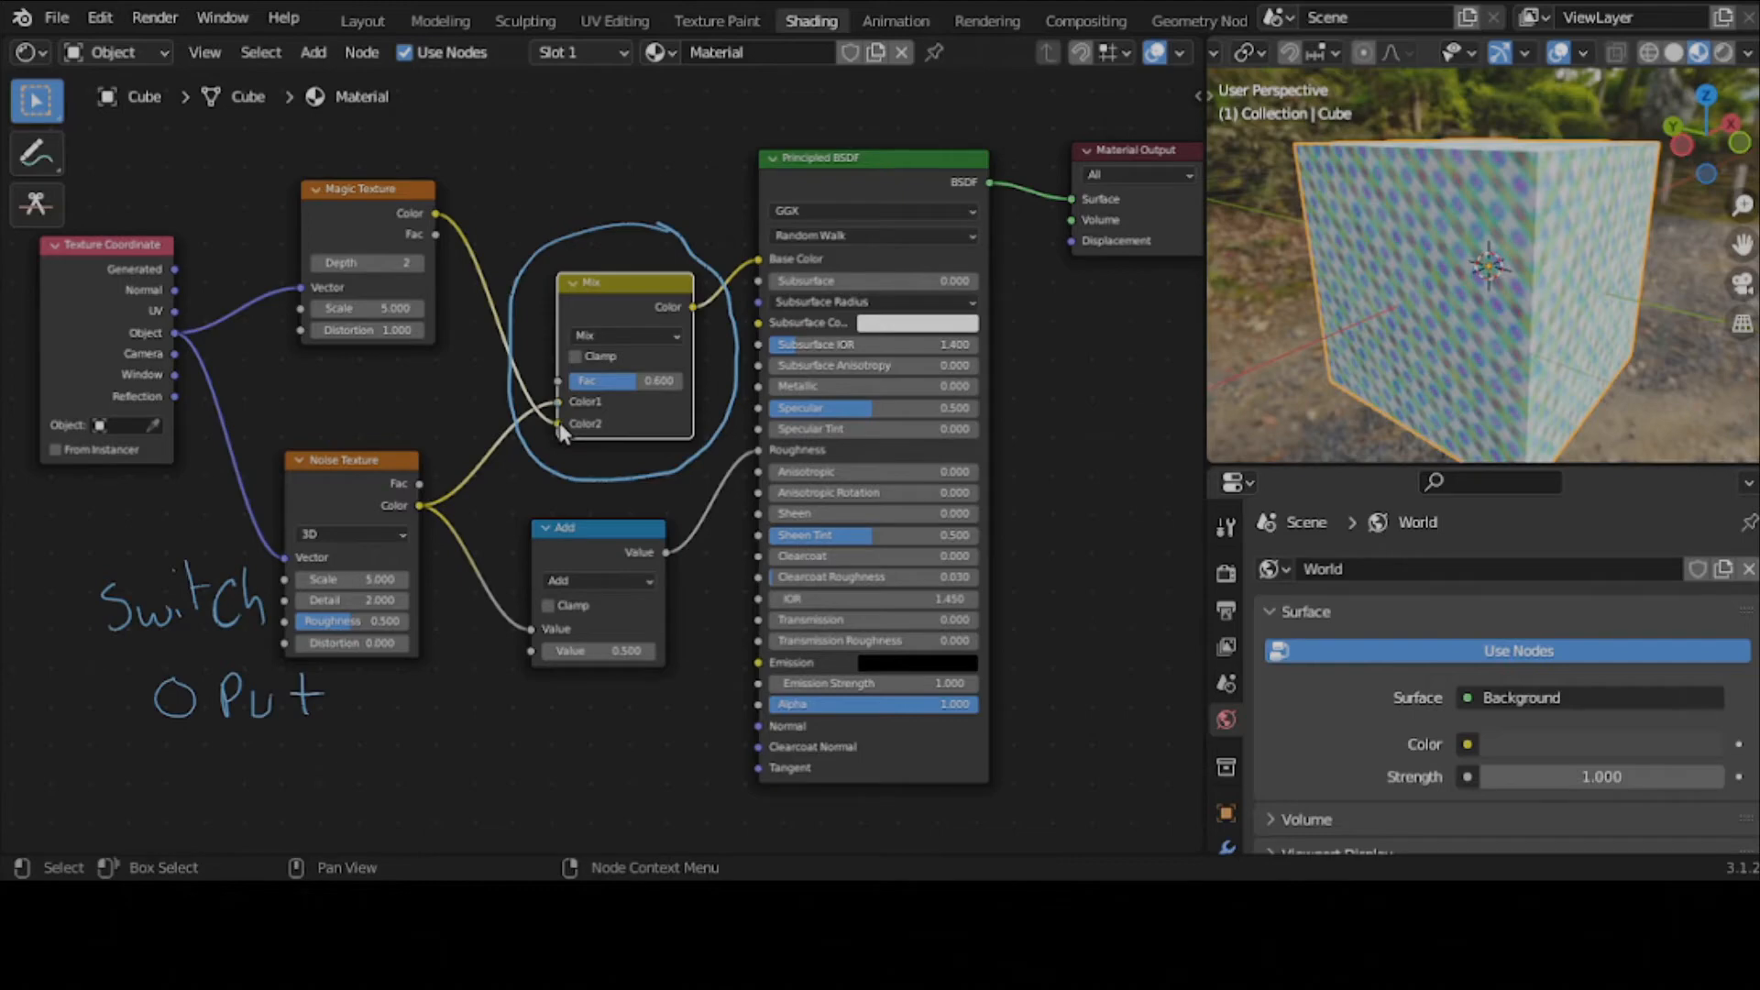
pyautogui.moveTo(558, 425); pyautogui.dragTo(561, 415)
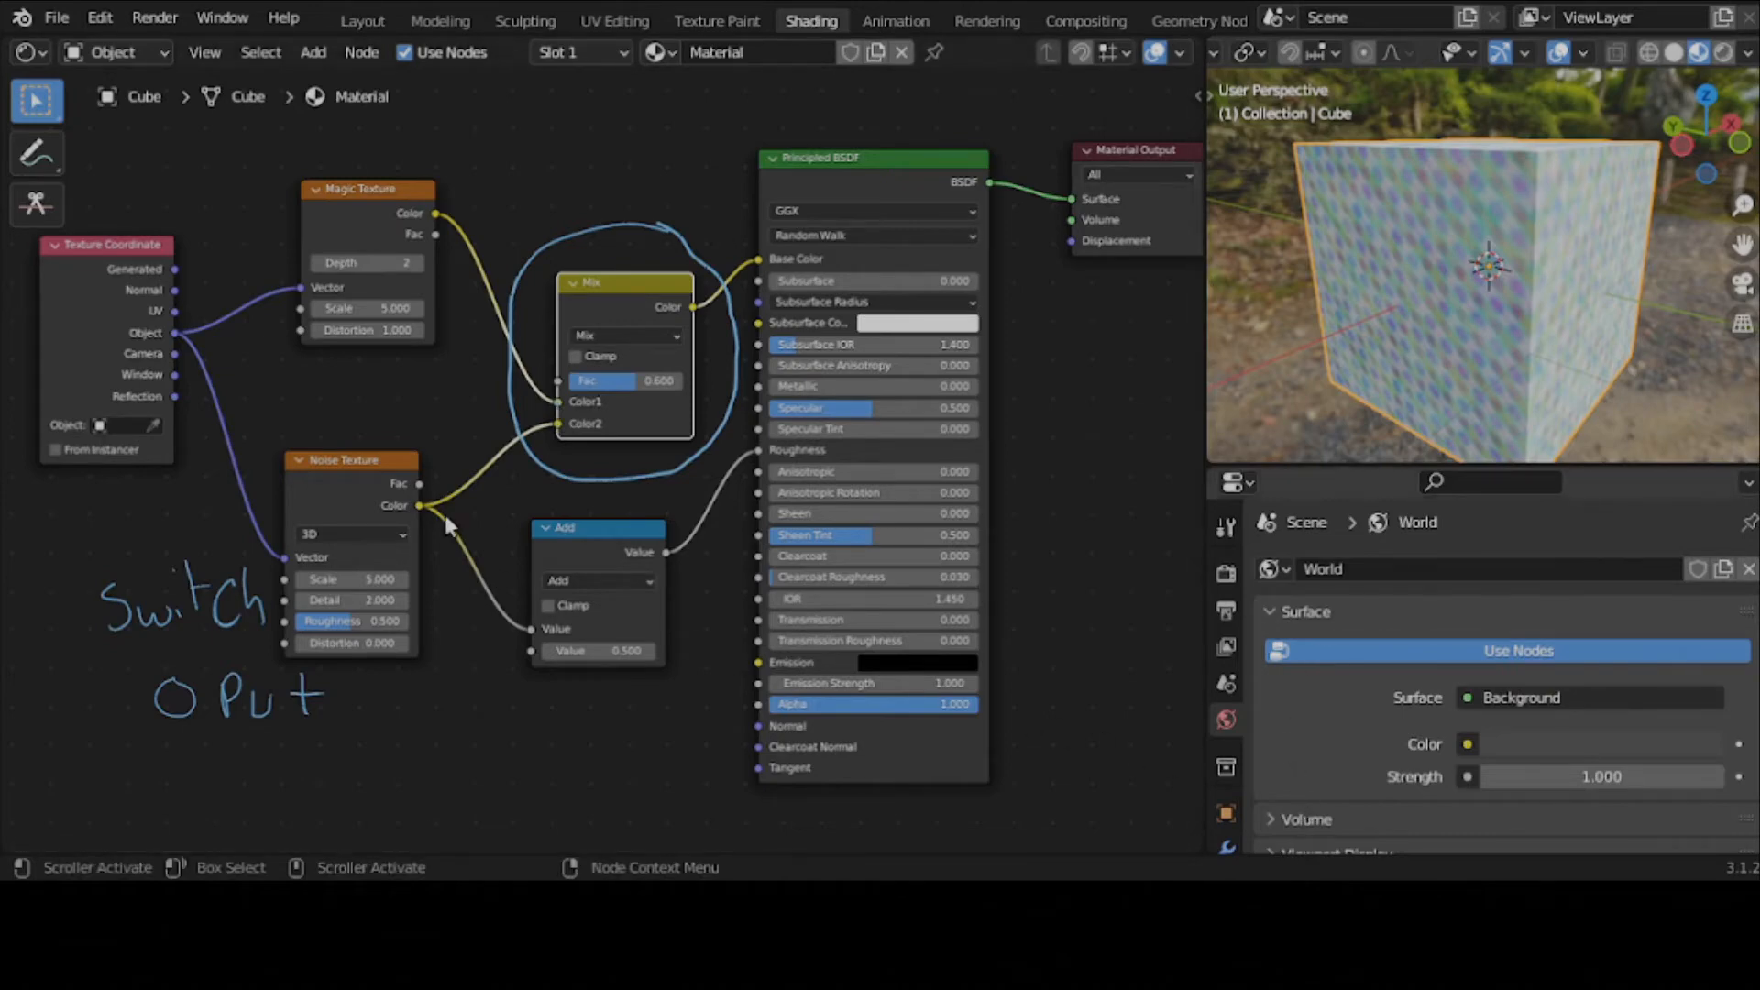
pyautogui.hotkey('alt', 's')
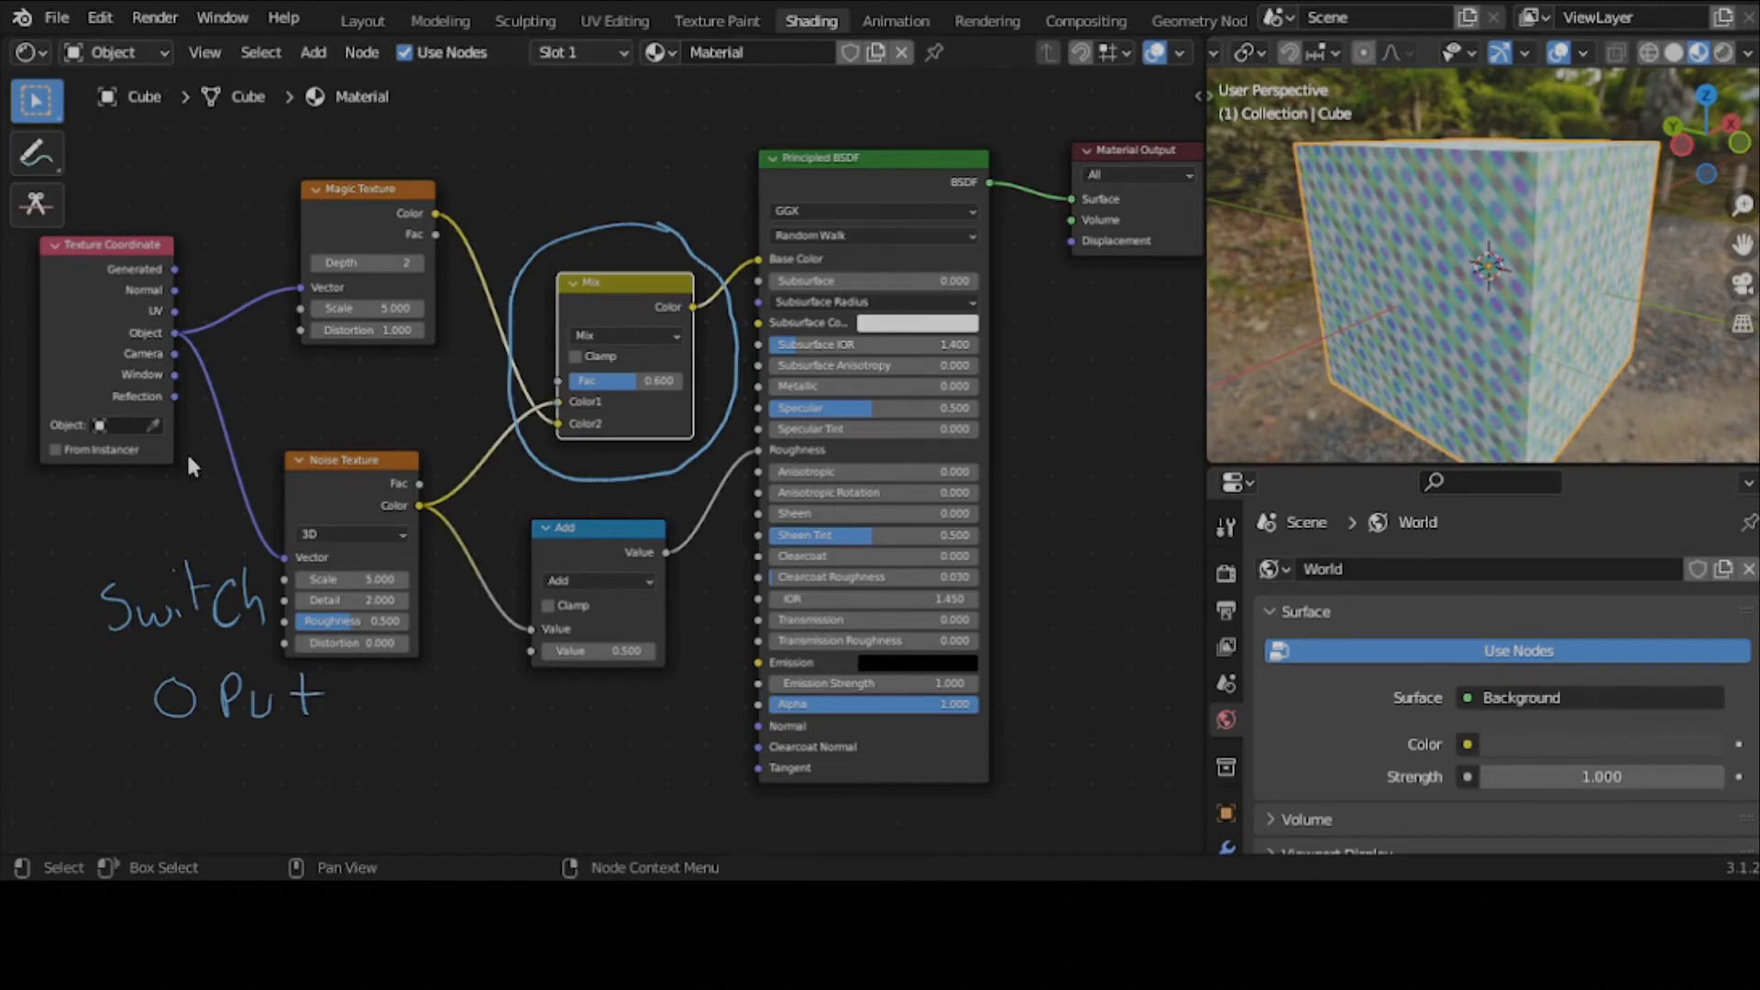
pyautogui.click(367, 706)
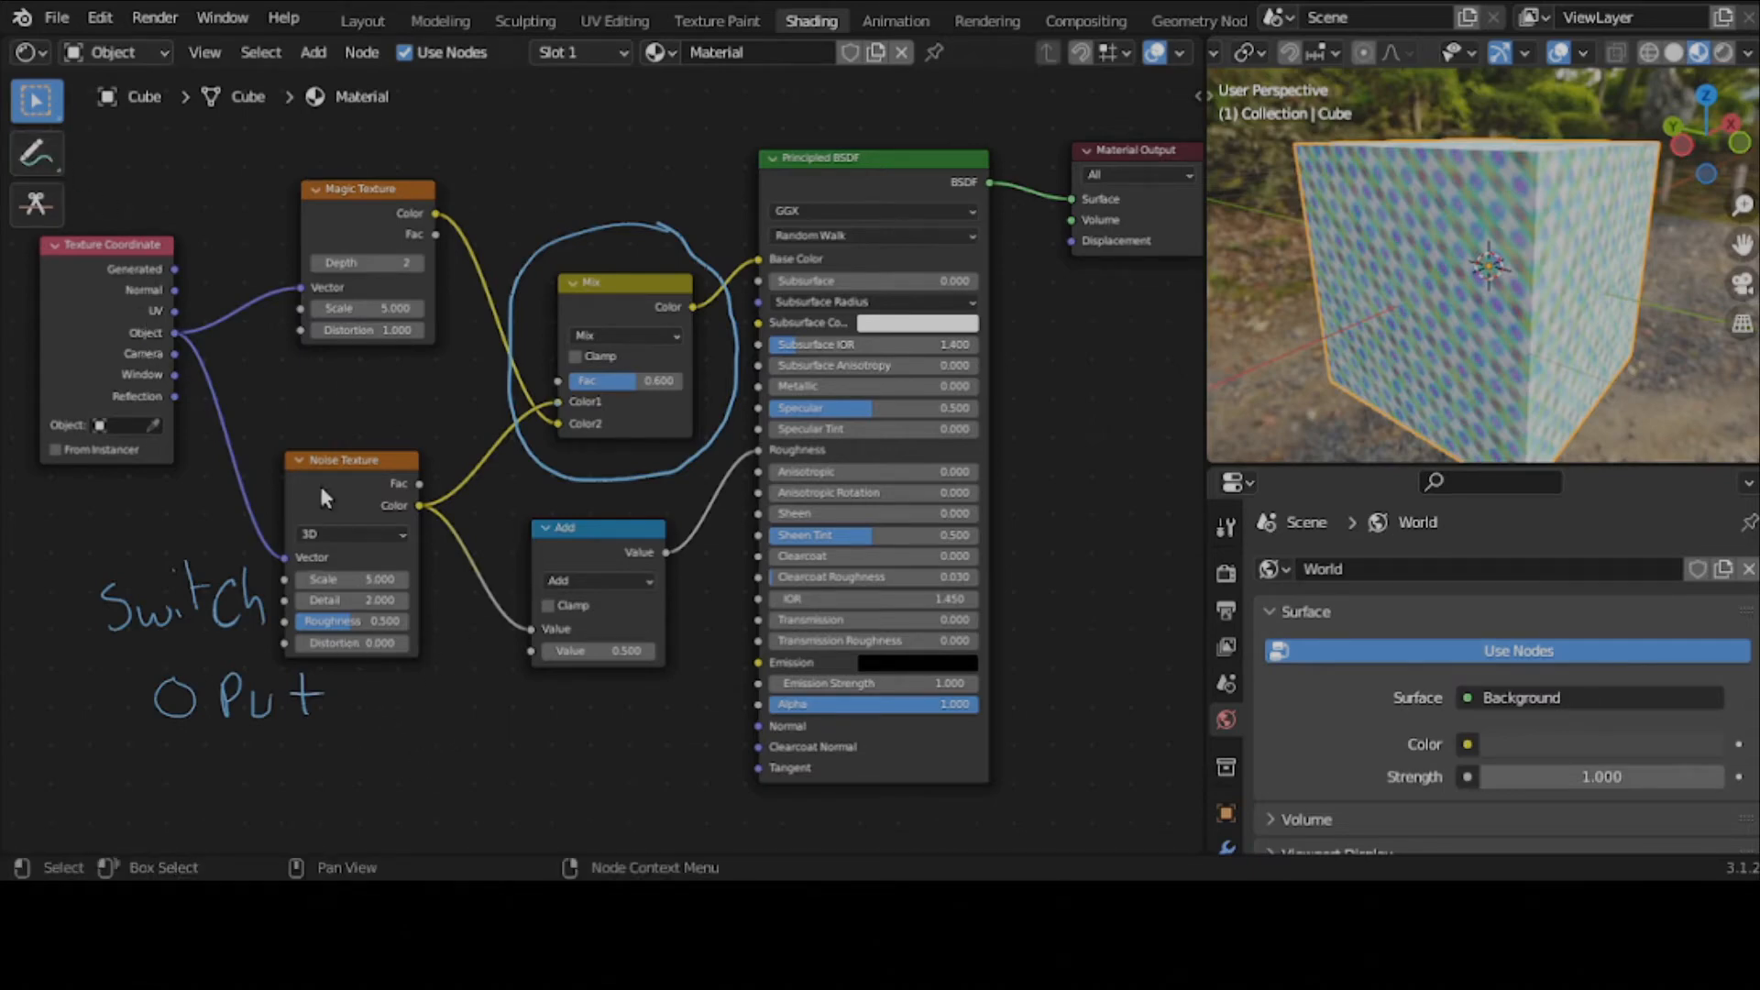
# - Handwrite the annotation "Alt-S" below the Add node, circle it, and return to the selection tool
pyautogui.click(46, 156)
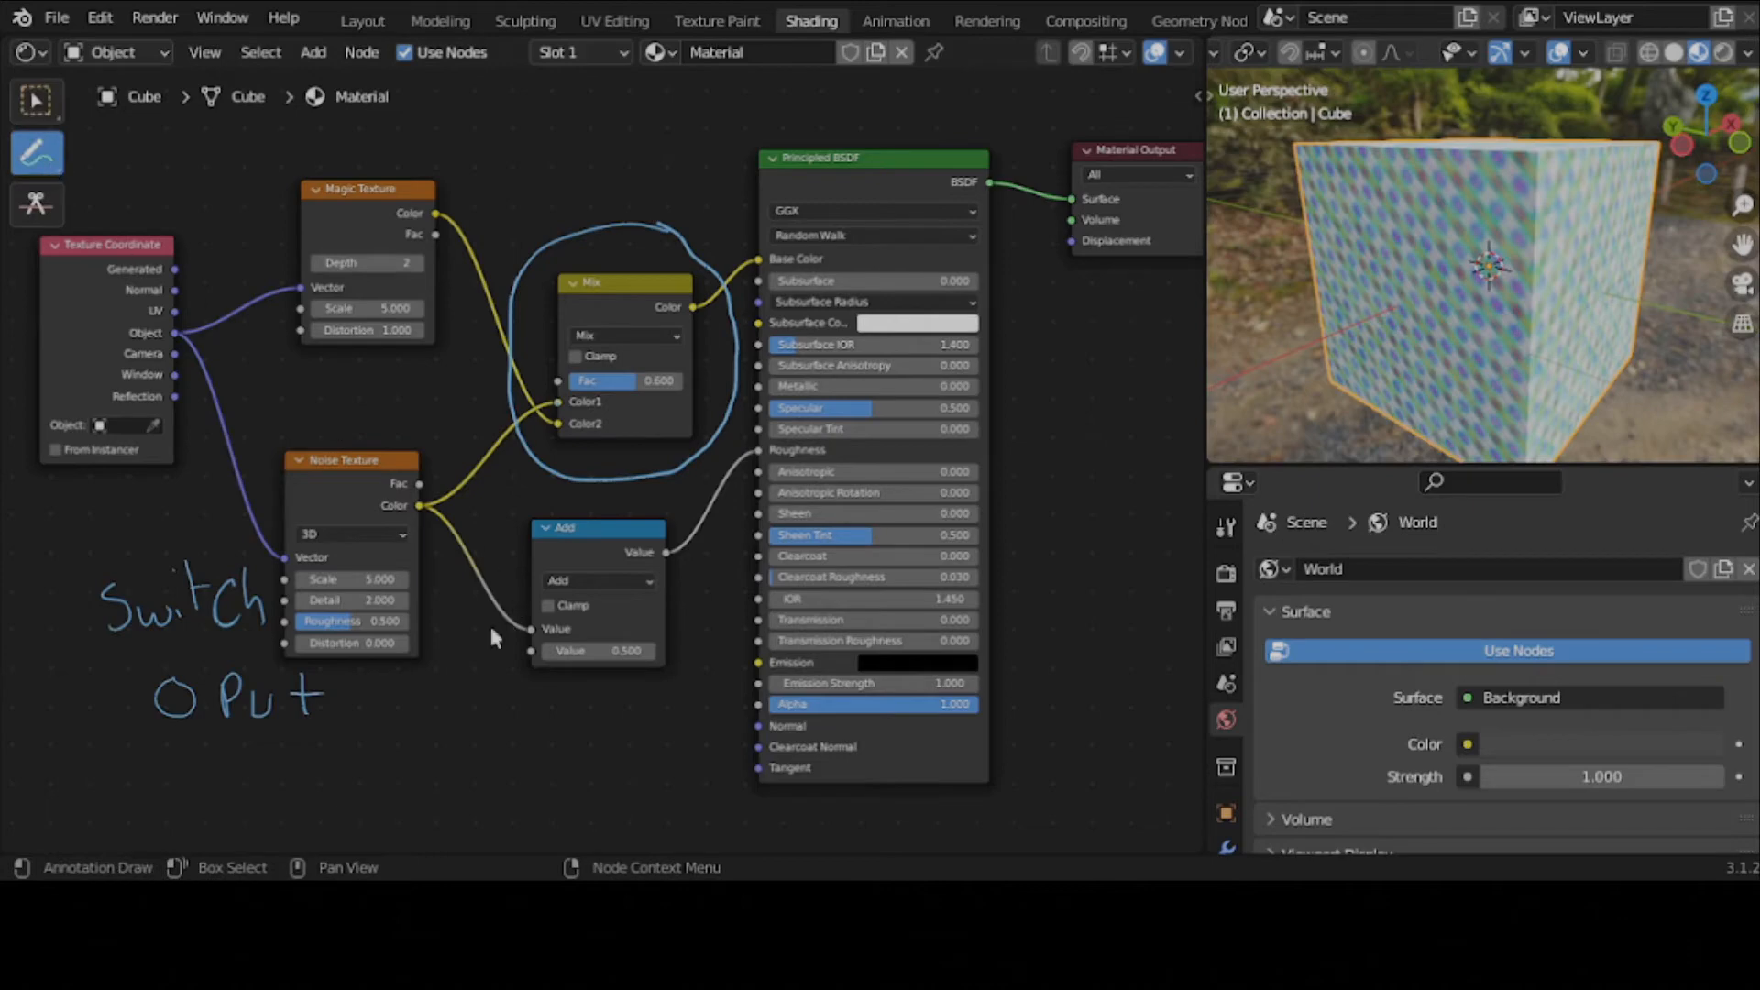
pyautogui.moveTo(393, 780)
pyautogui.mouseDown()
pyautogui.moveTo(400, 761)
pyautogui.moveTo(449, 784)
pyautogui.moveTo(447, 748)
pyautogui.moveTo(500, 763)
pyautogui.moveTo(523, 736)
pyautogui.moveTo(625, 730)
pyautogui.moveTo(548, 681)
pyautogui.moveTo(436, 694)
pyautogui.moveTo(363, 750)
pyautogui.moveTo(541, 794)
pyautogui.moveTo(649, 733)
pyautogui.moveTo(647, 674)
pyautogui.mouseUp()
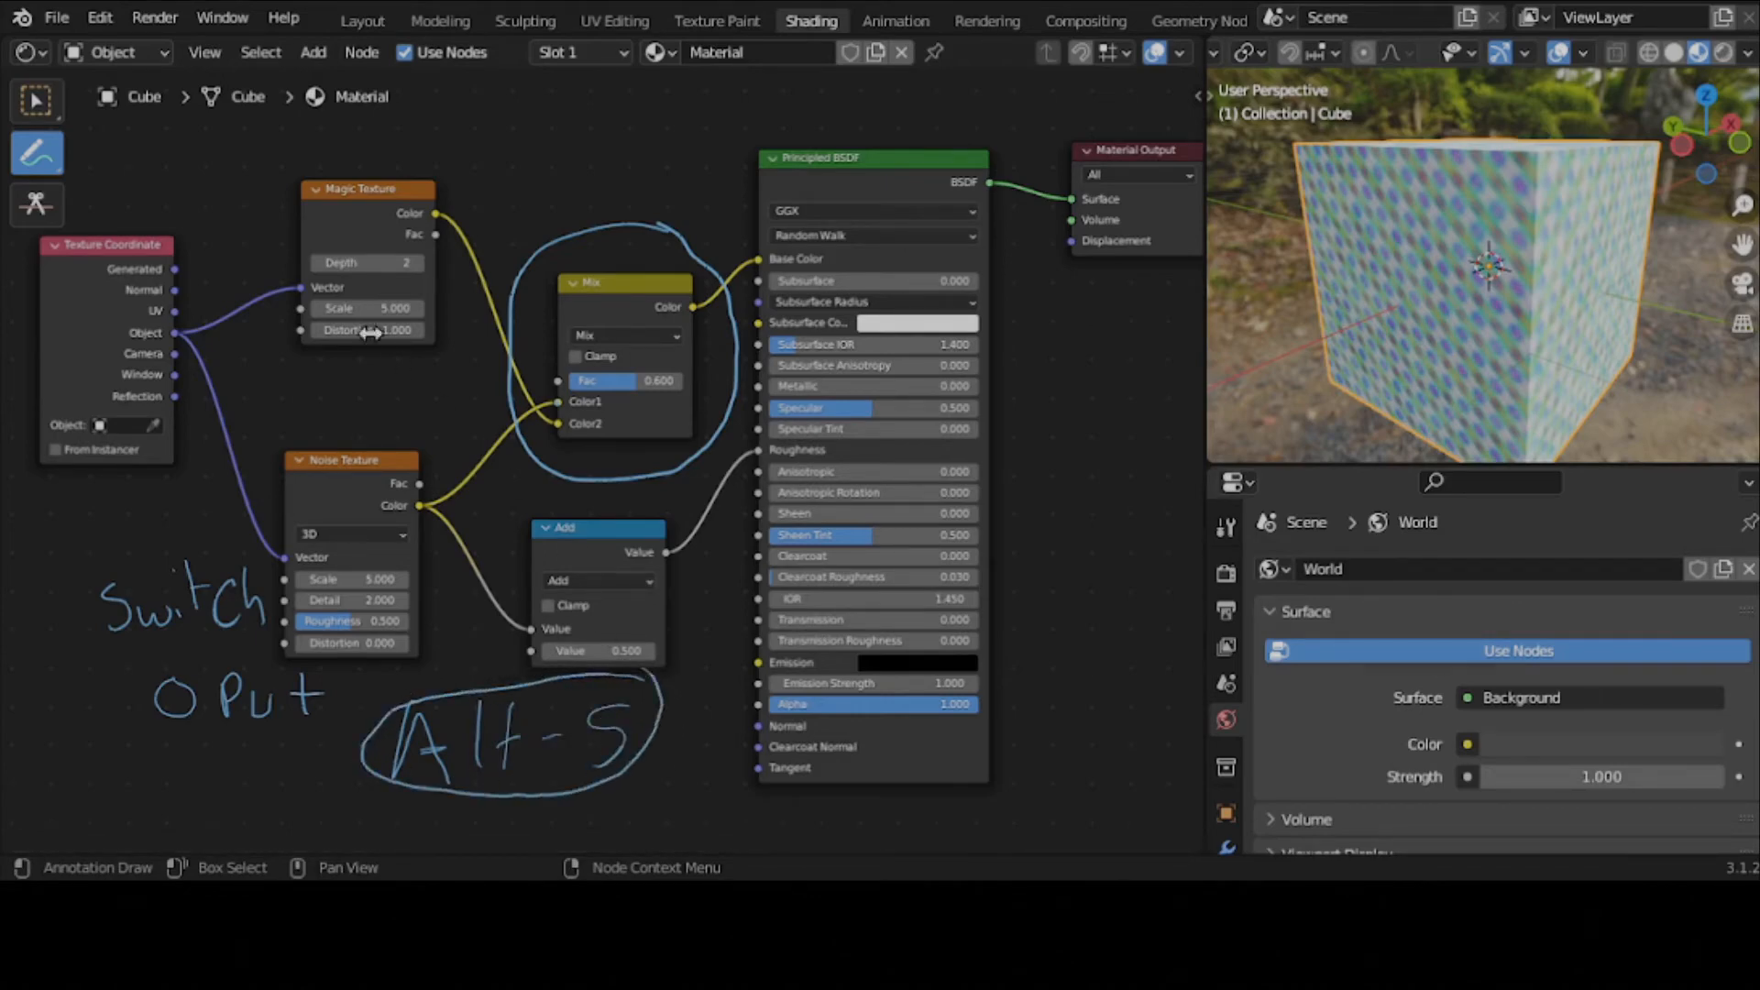
pyautogui.click(38, 98)
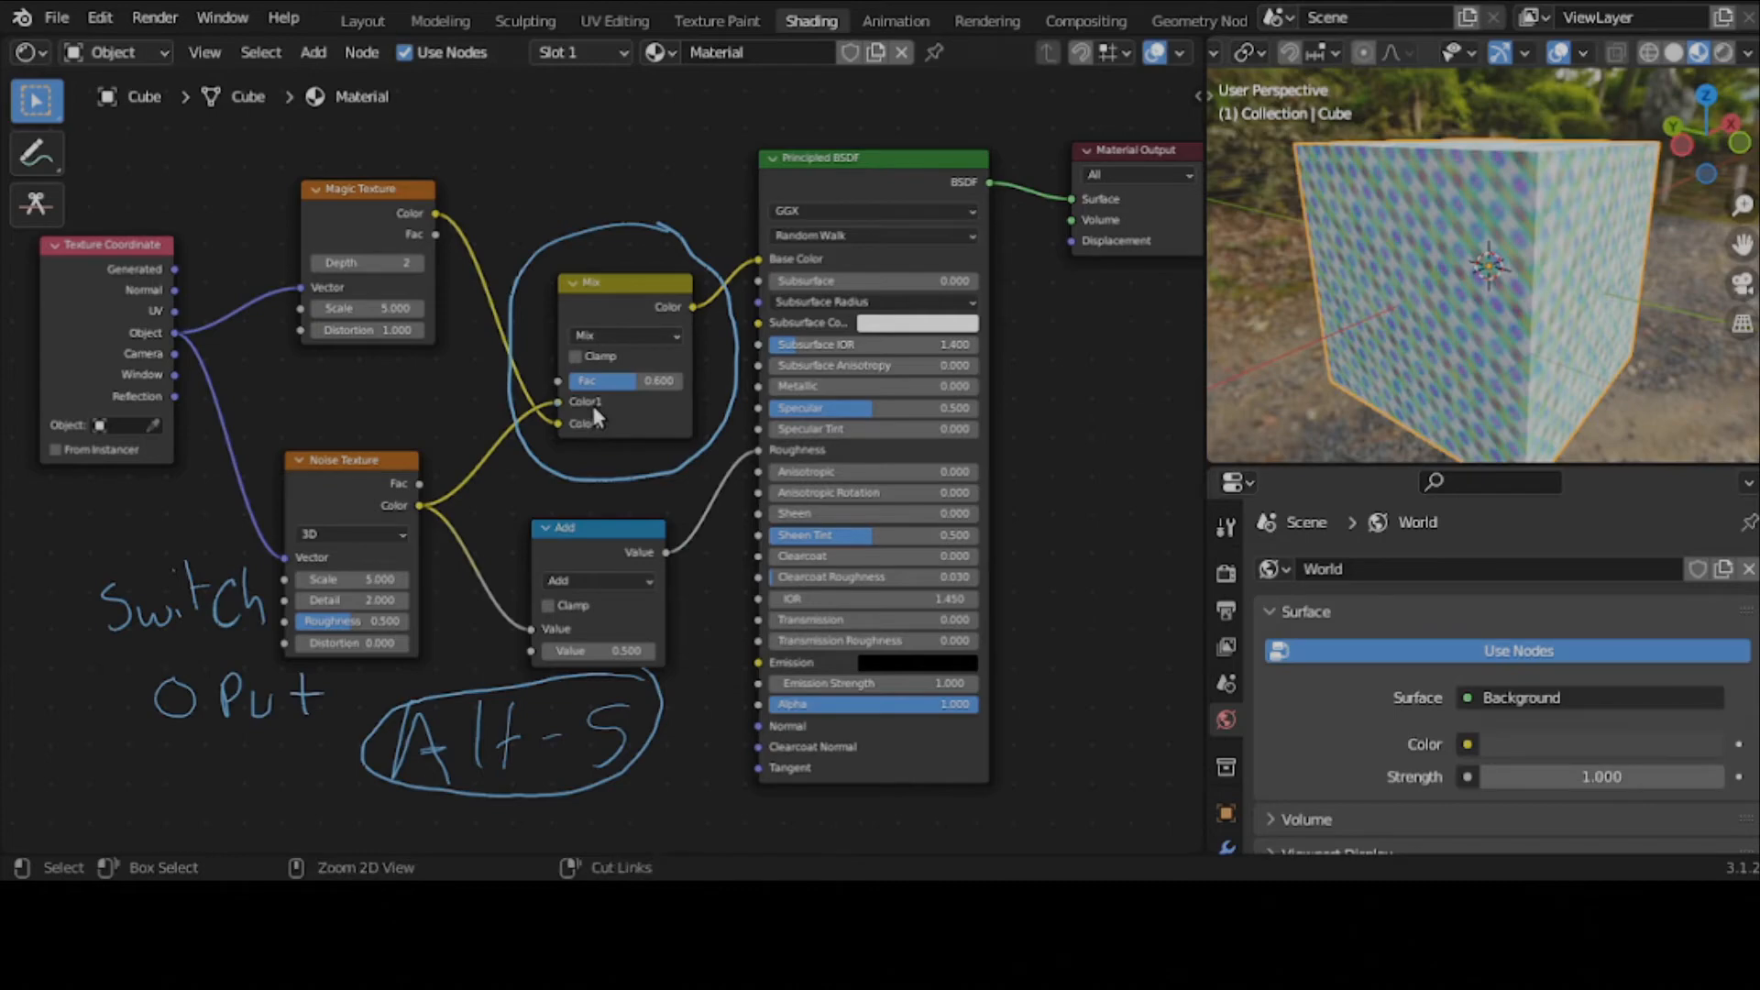
# - Undo the latest annotation strokes back to the letters "Al"
pyautogui.hotkey('ctrl', 'z')
pyautogui.hotkey('ctrl', 'z')
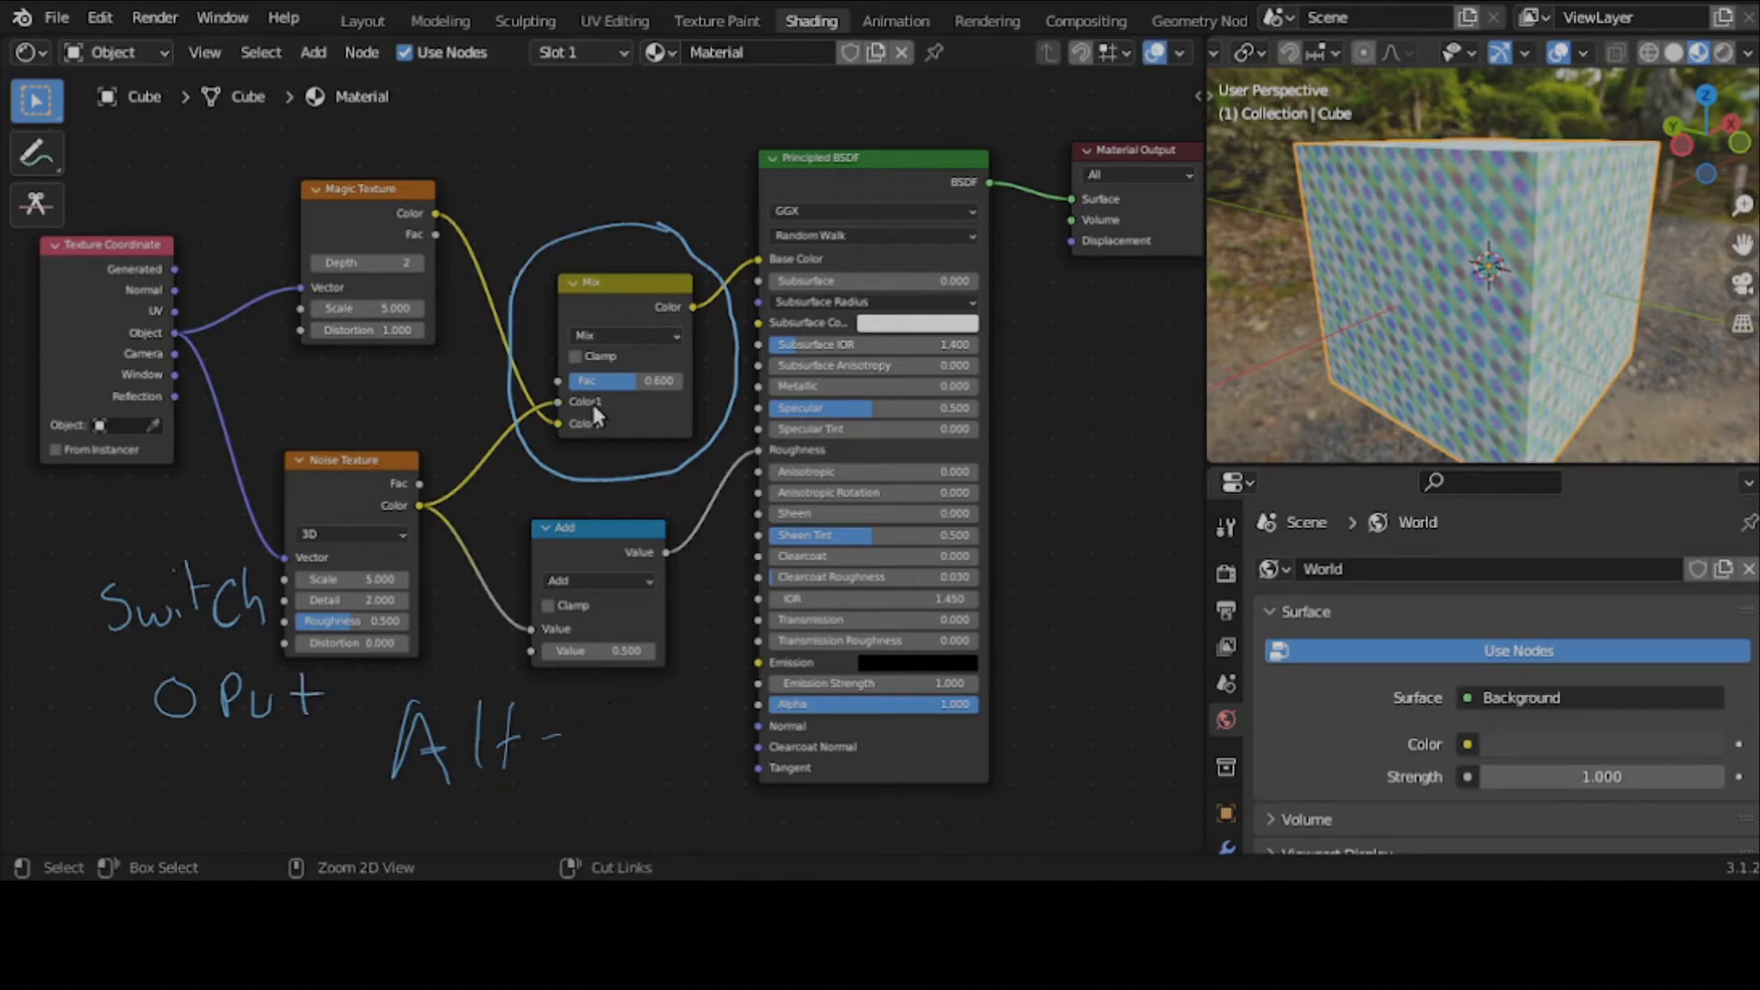
pyautogui.hotkey('ctrl', 'z')
pyautogui.hotkey('ctrl', 'z')
pyautogui.hotkey('ctrl', 'z')
# - Reconnect the Noise Texture color to the Mix node's Color2 and the Magic Texture color to its Color1
pyautogui.moveTo(552, 415); pyautogui.dragTo(551, 387)
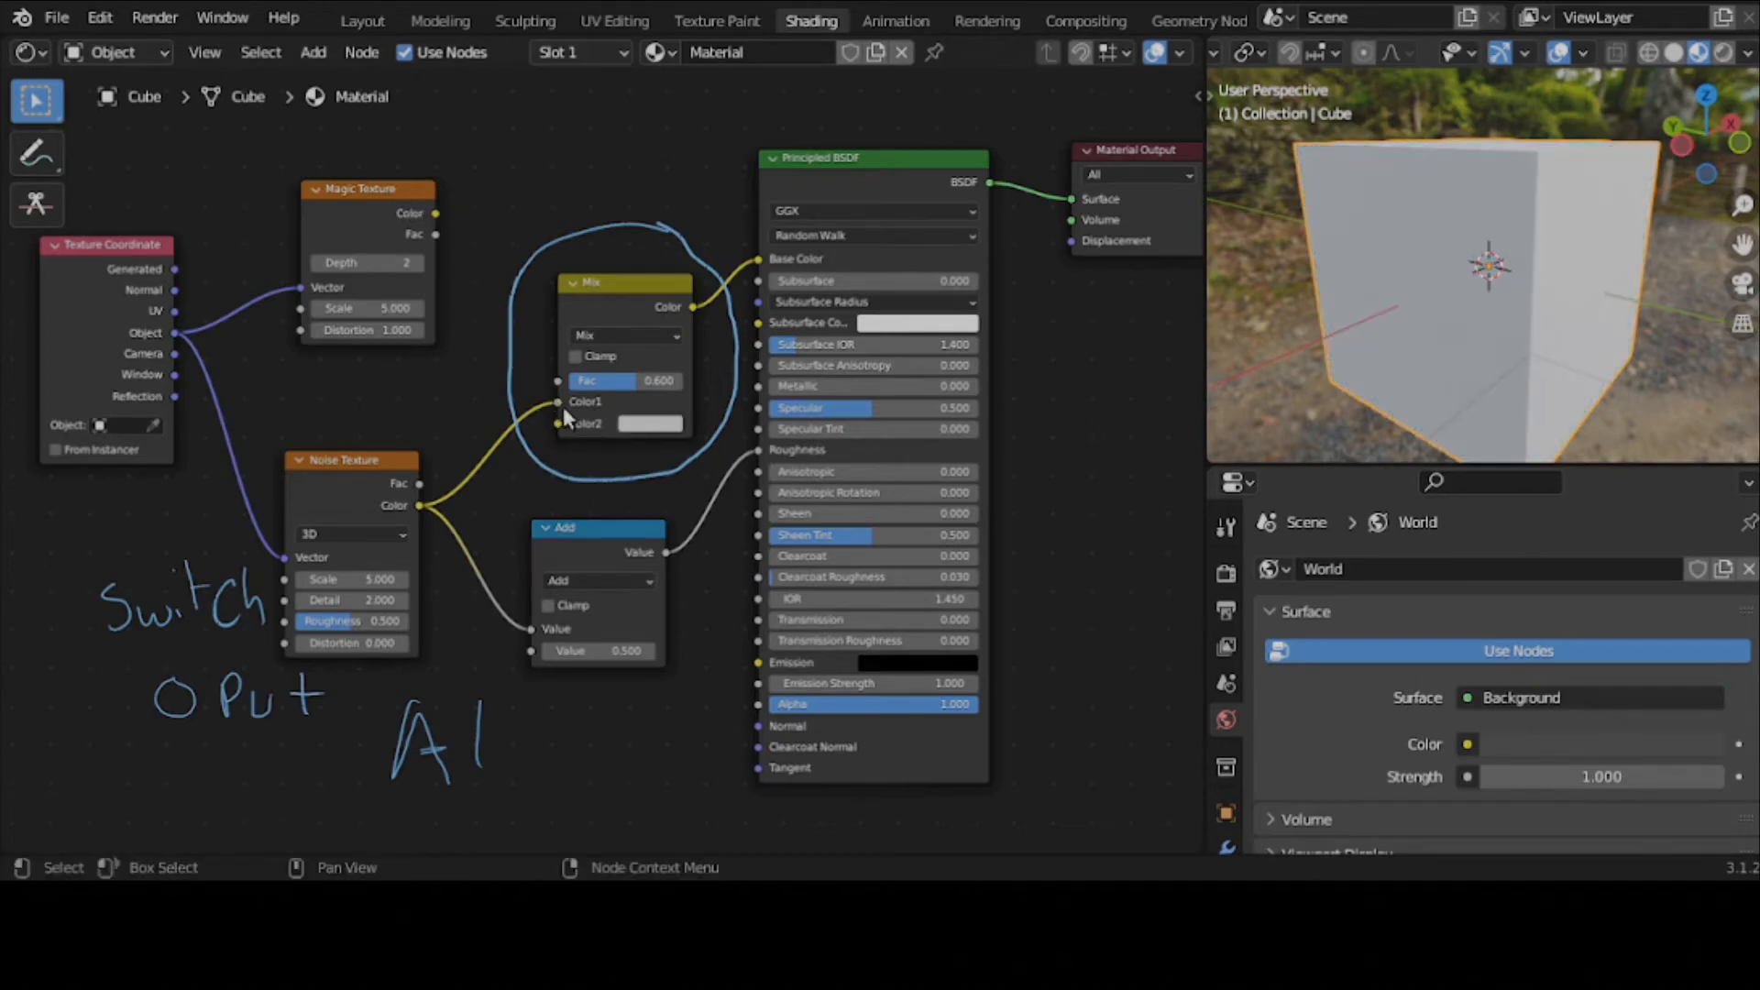
pyautogui.click(561, 404)
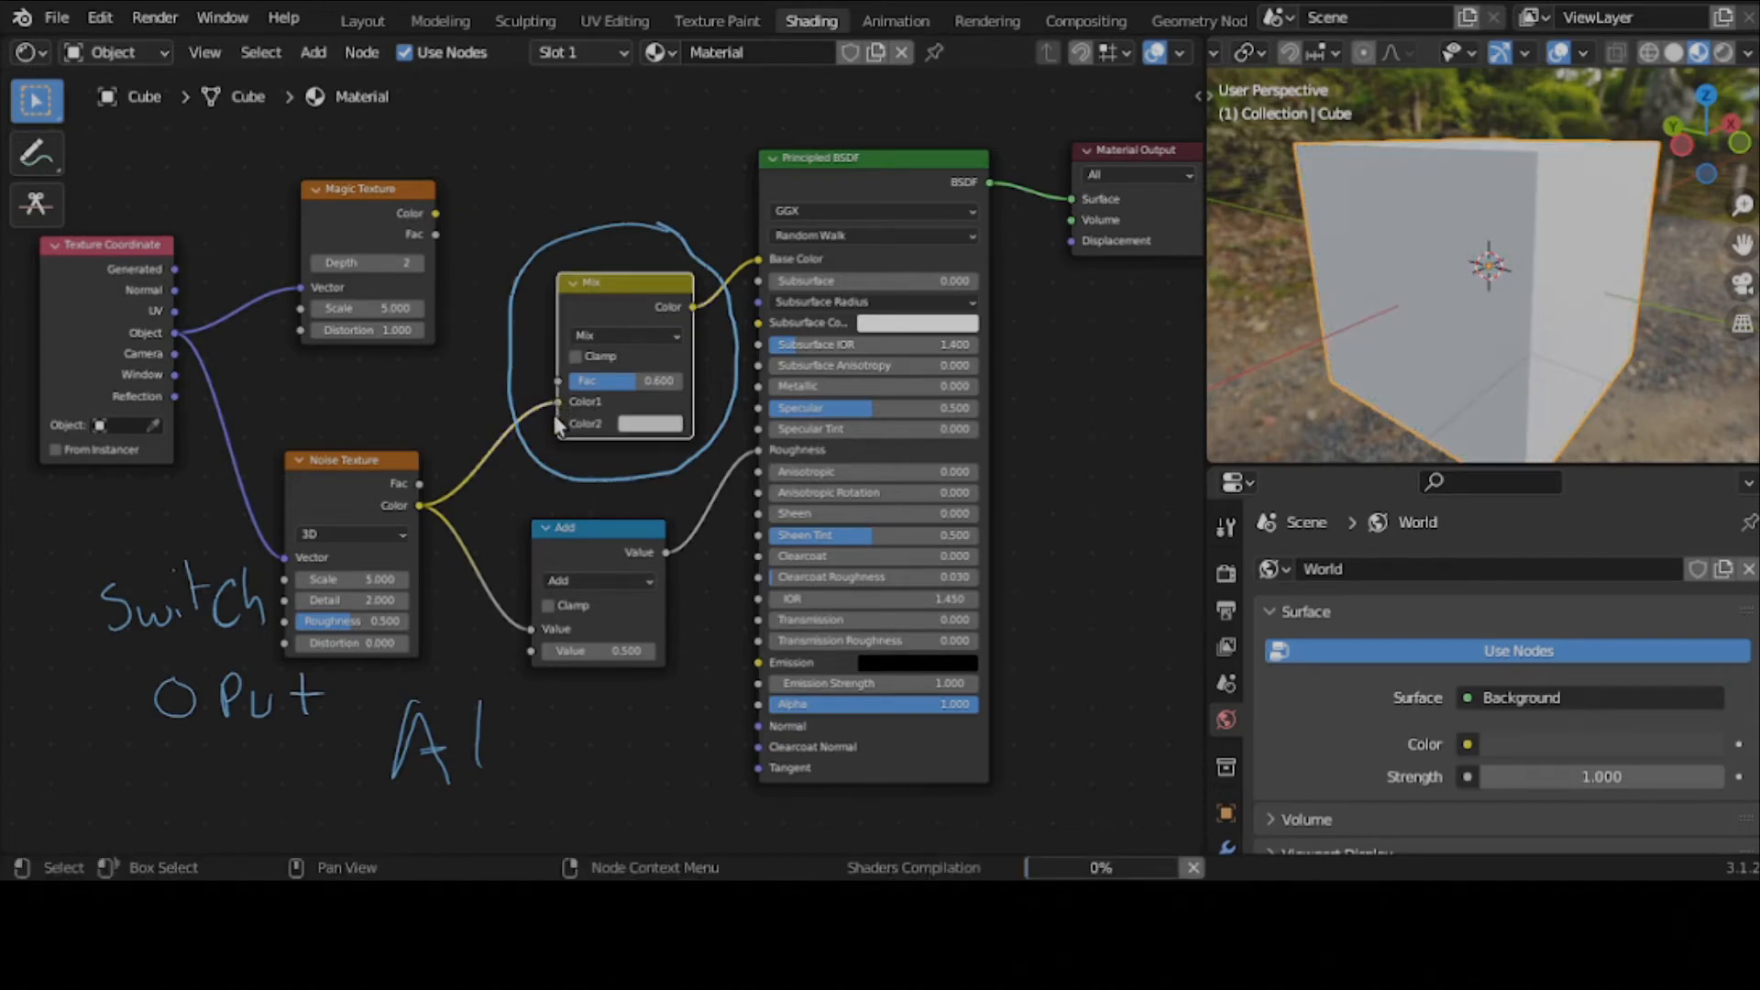
pyautogui.moveTo(552, 409); pyautogui.dragTo(559, 423)
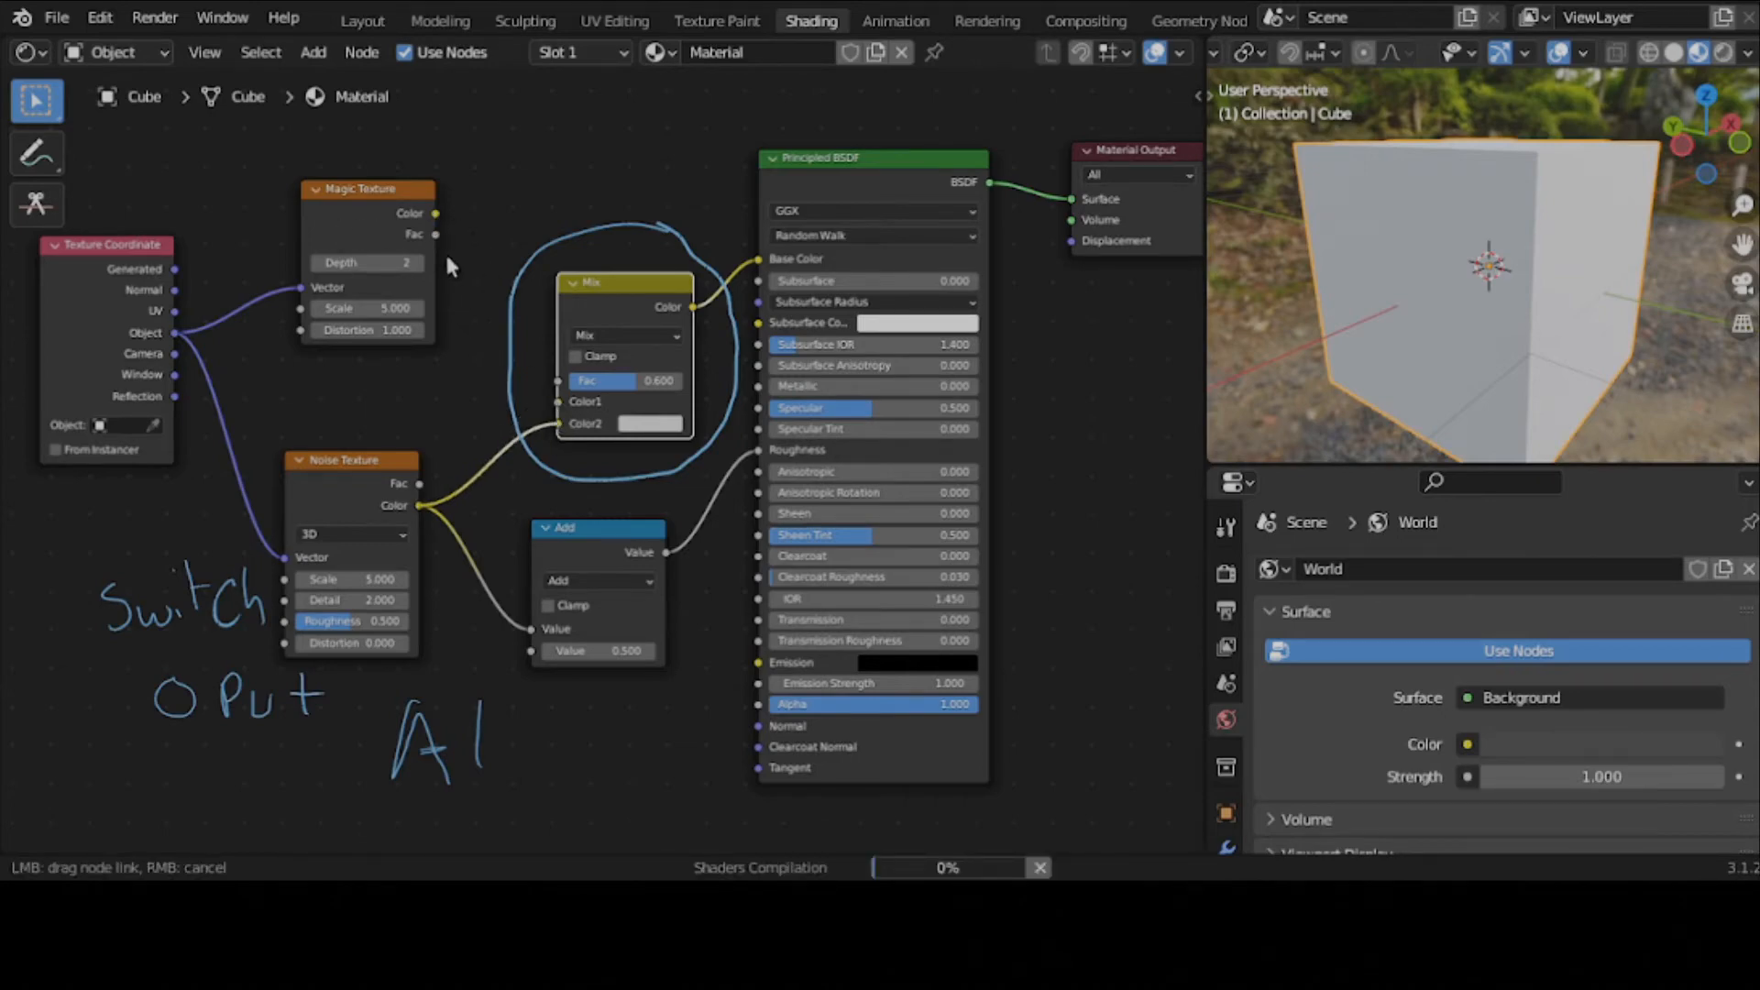
pyautogui.moveTo(435, 213); pyautogui.dragTo(575, 404)
# - Shift the Magic Texture node's incoming Object link from the Vector input to the Scale input
pyautogui.click(407, 214)
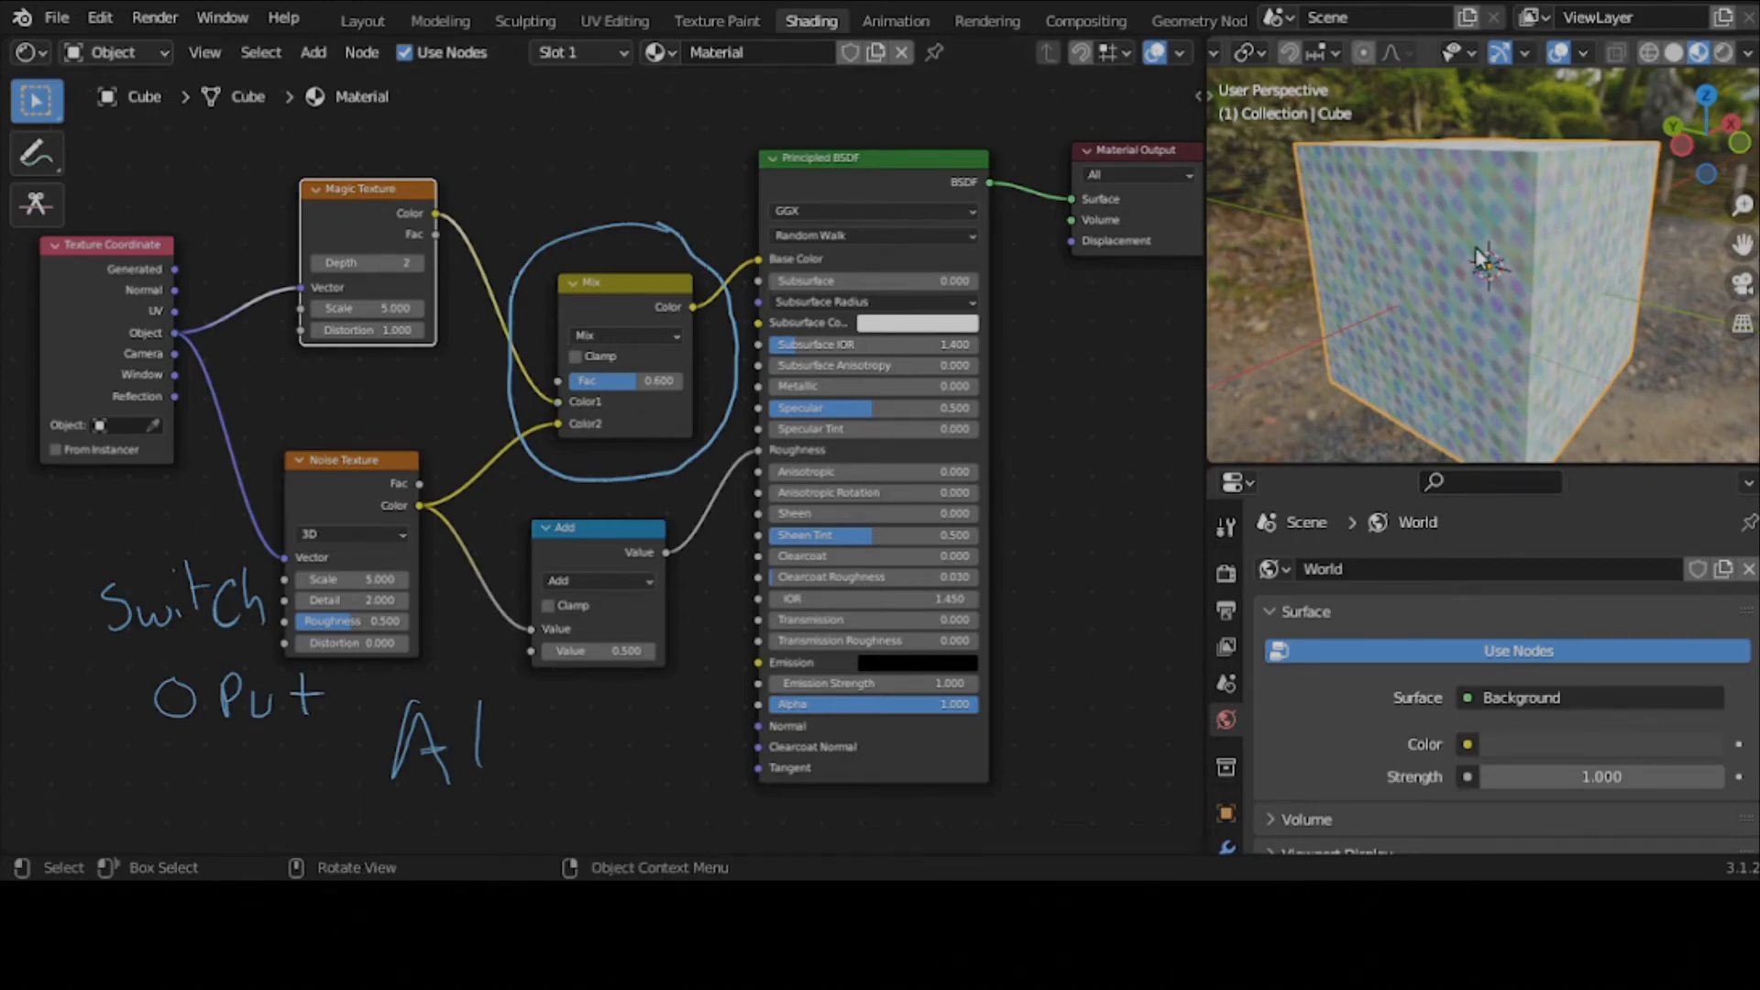
pyautogui.scroll(5, 1480, 260)
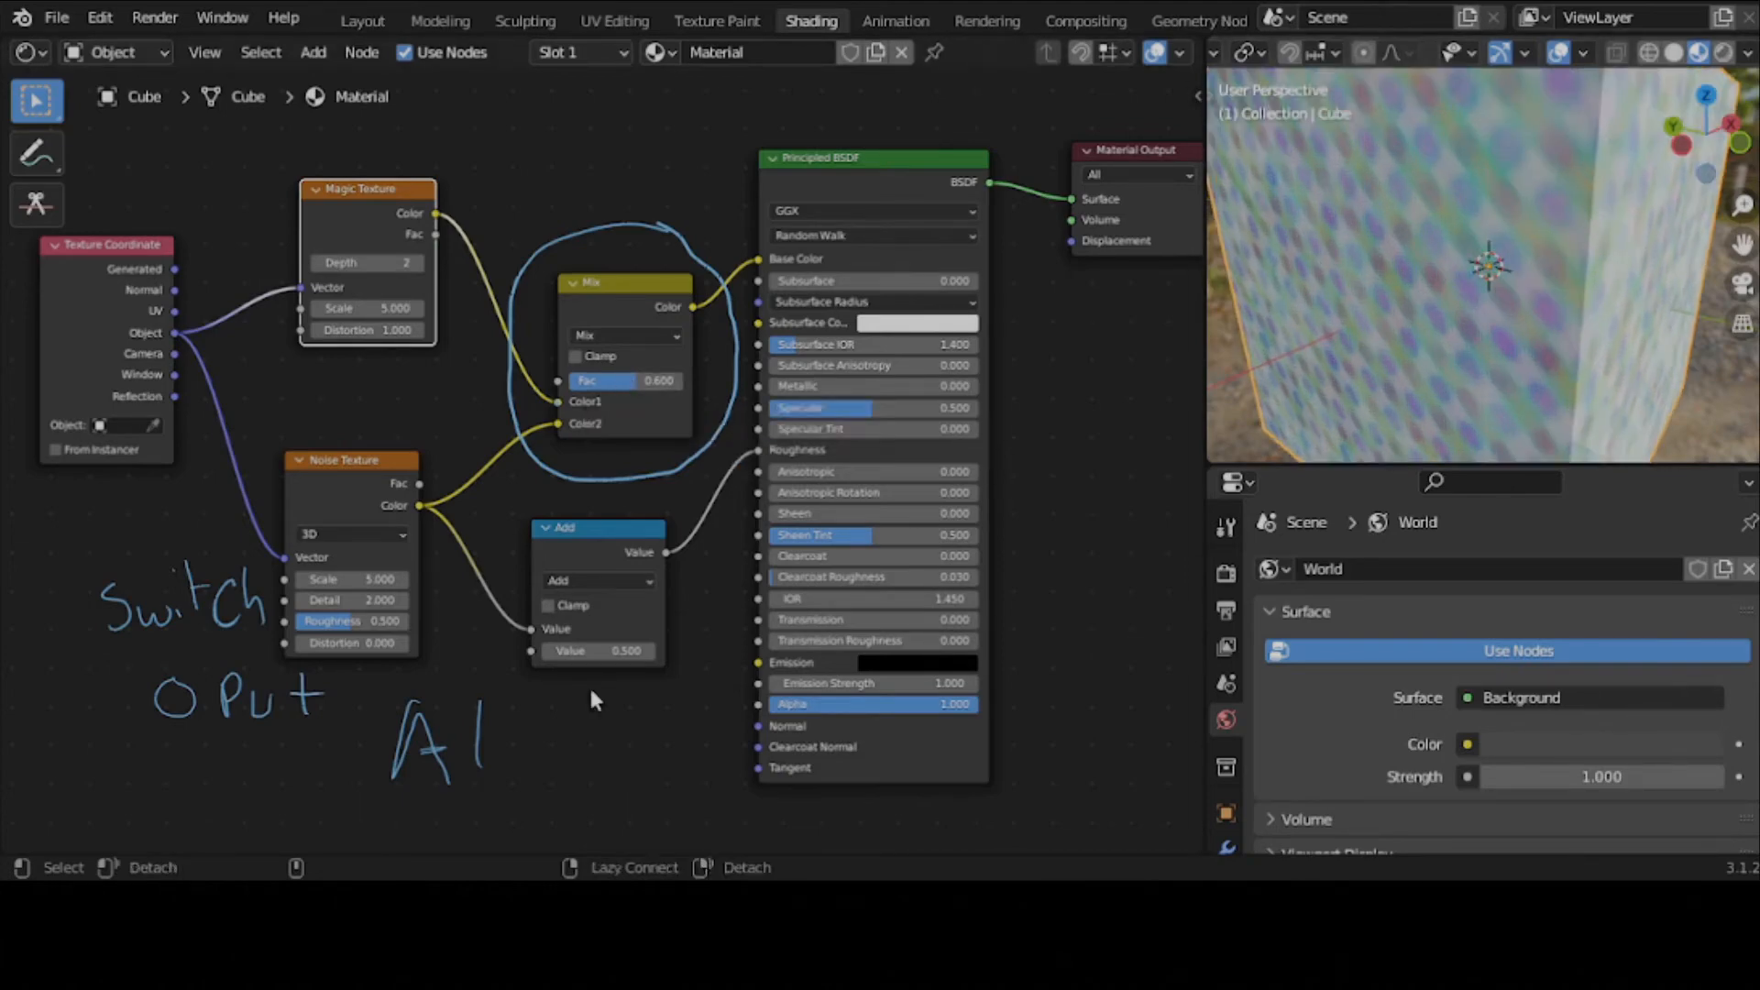
pyautogui.hotkey('alt', 's')
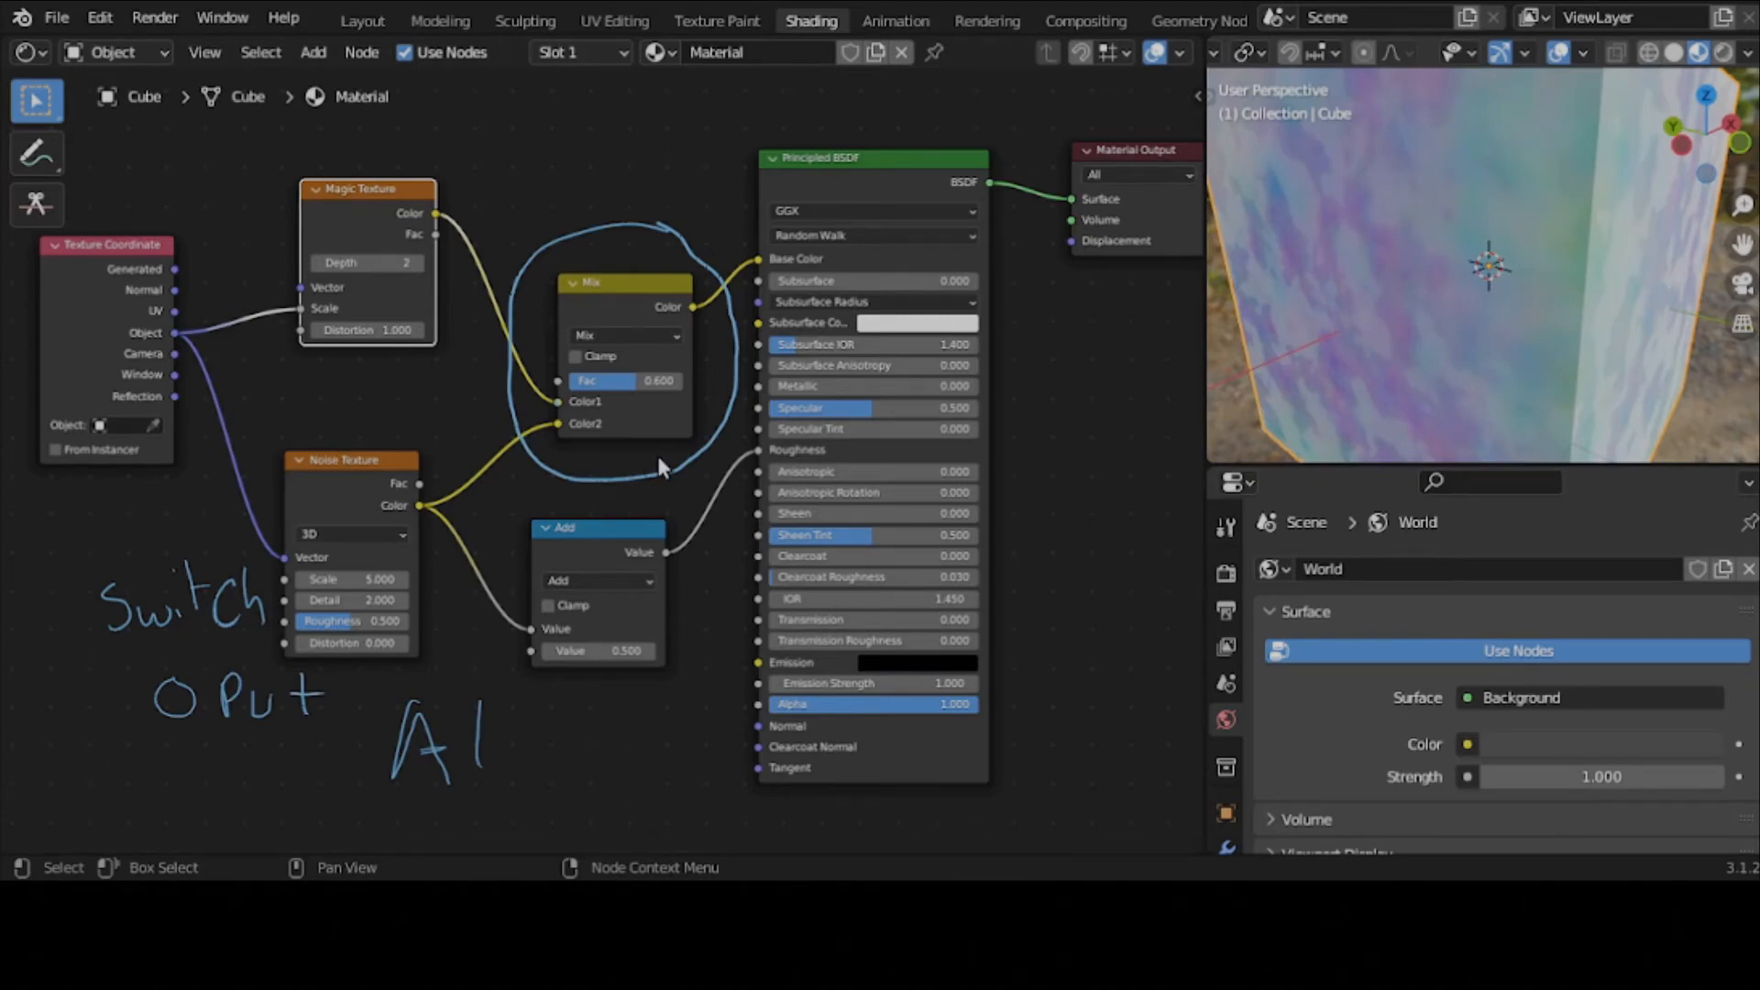
# - Try shifting the Magic Texture node's incoming link to the Distortion input, and undo that change
pyautogui.press('alt')
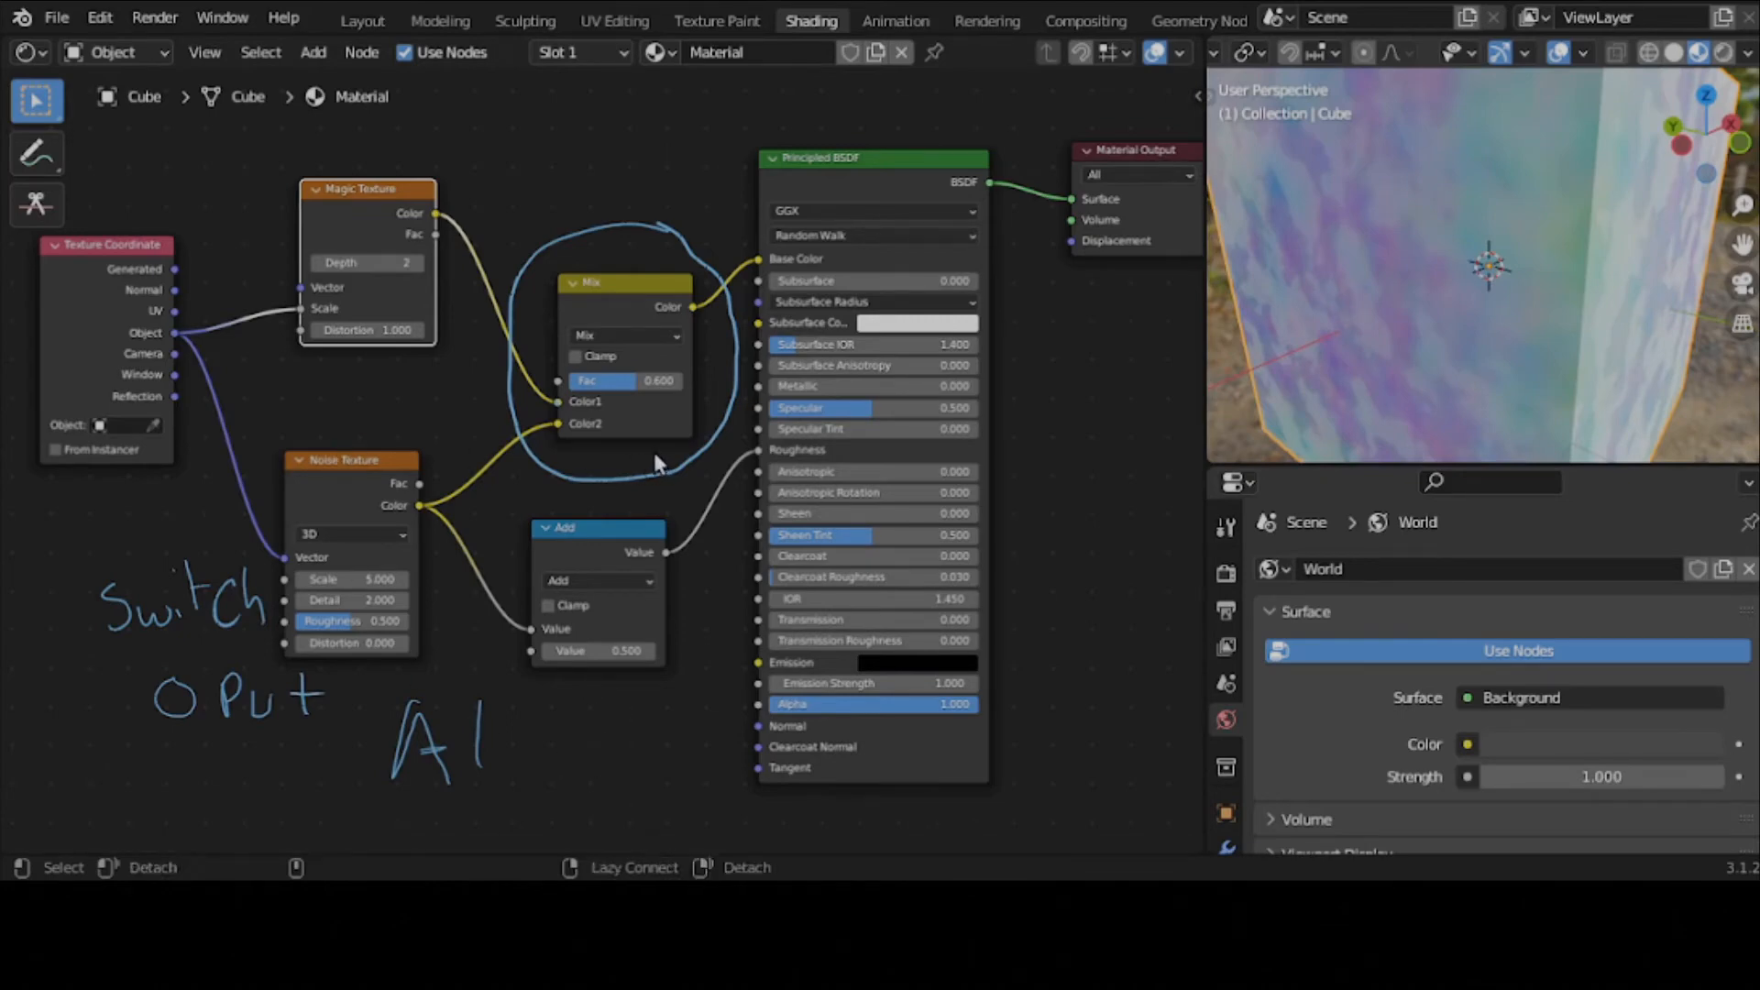
pyautogui.hotkey('alt', 's')
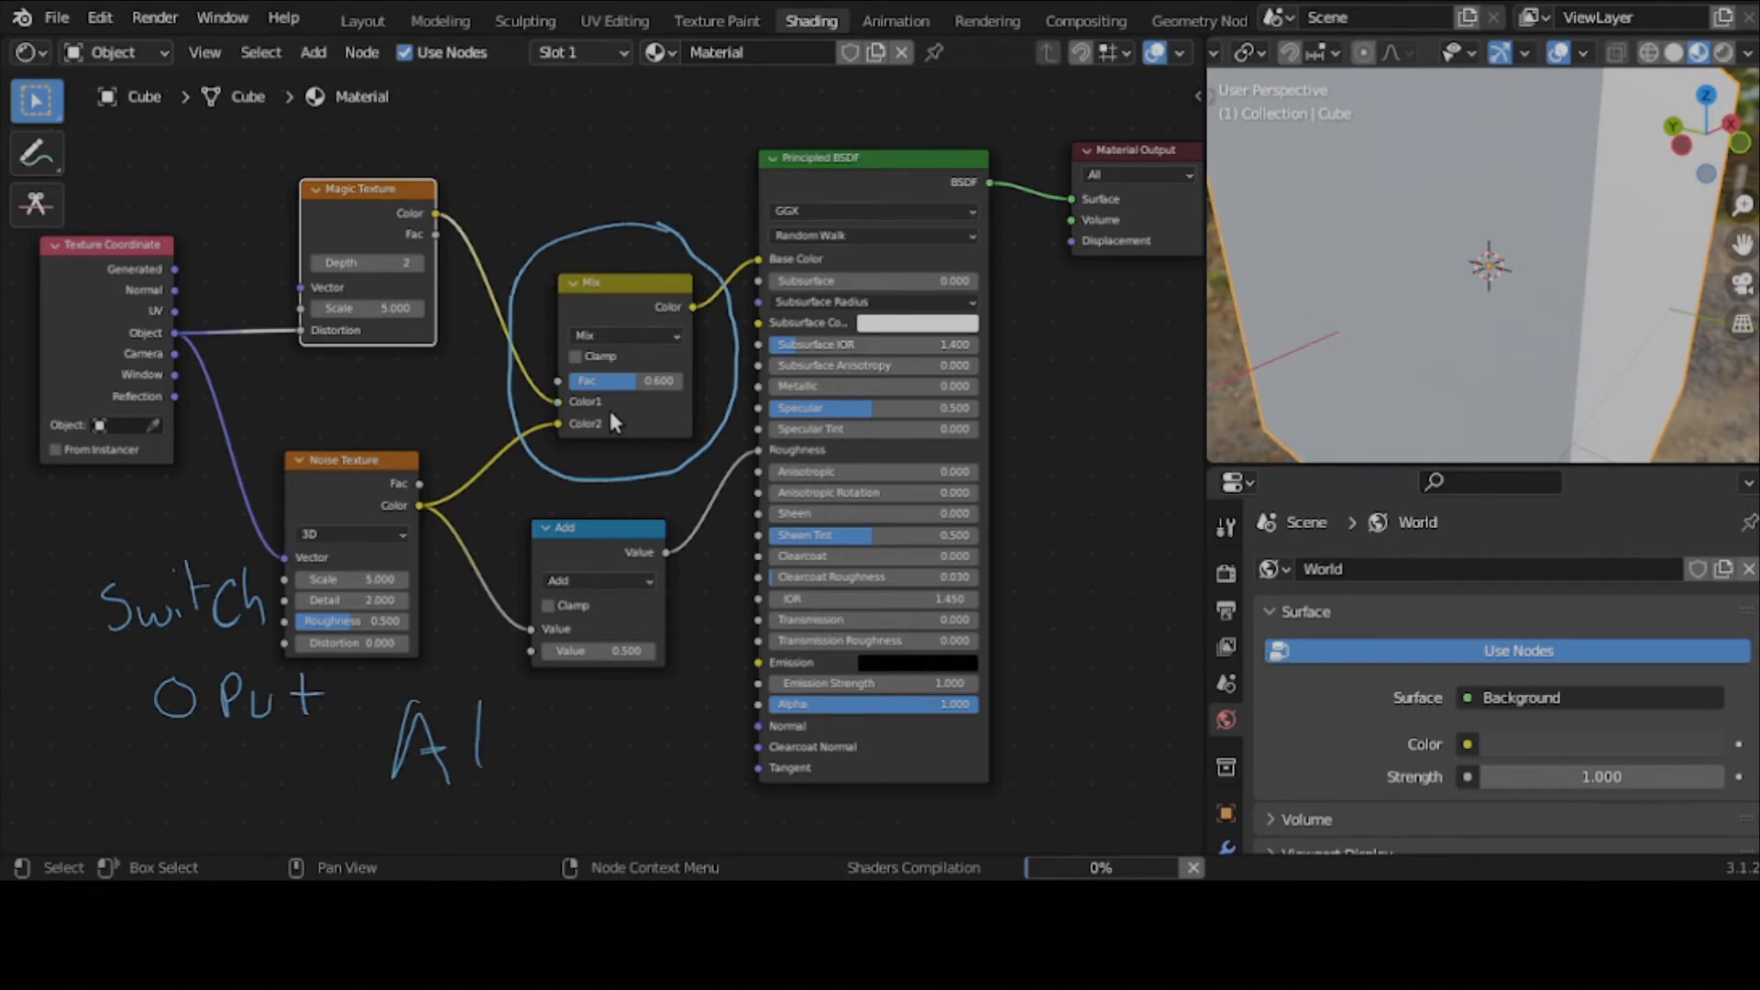
pyautogui.hotkey('ctrl', 'z')
# - Select the Mix node, swap its Color1 and Color2 links, and swap them back
pyautogui.click(611, 415)
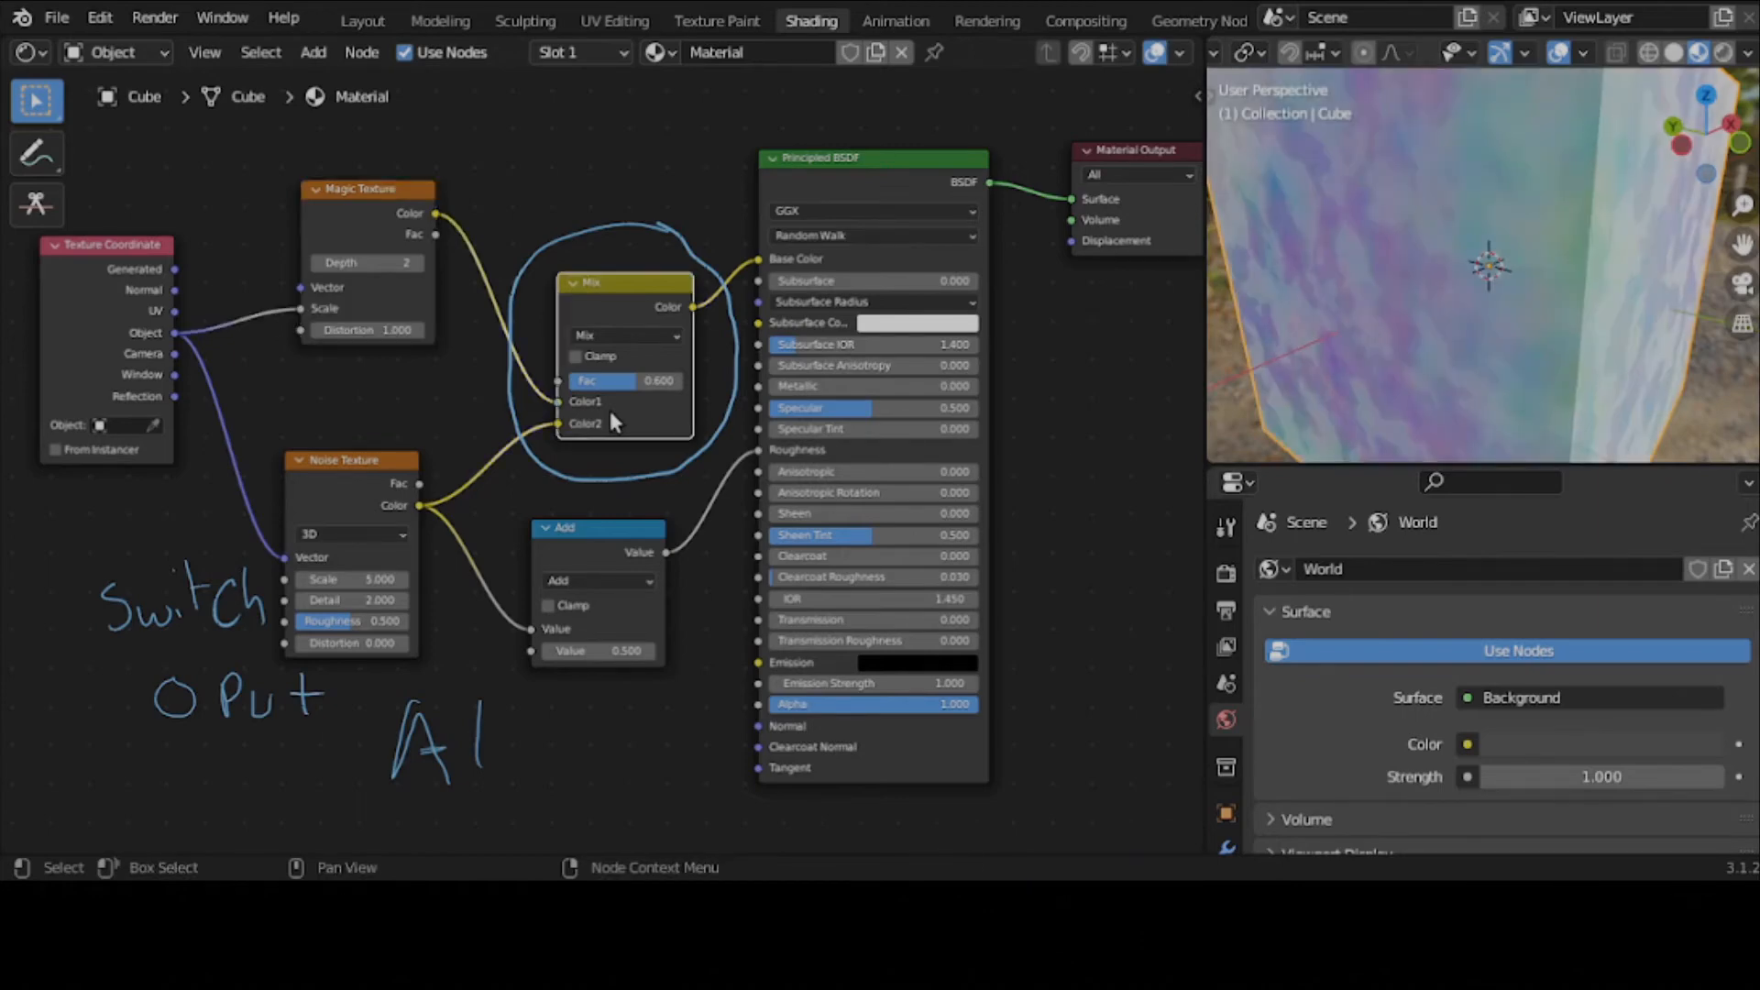
pyautogui.click(615, 198)
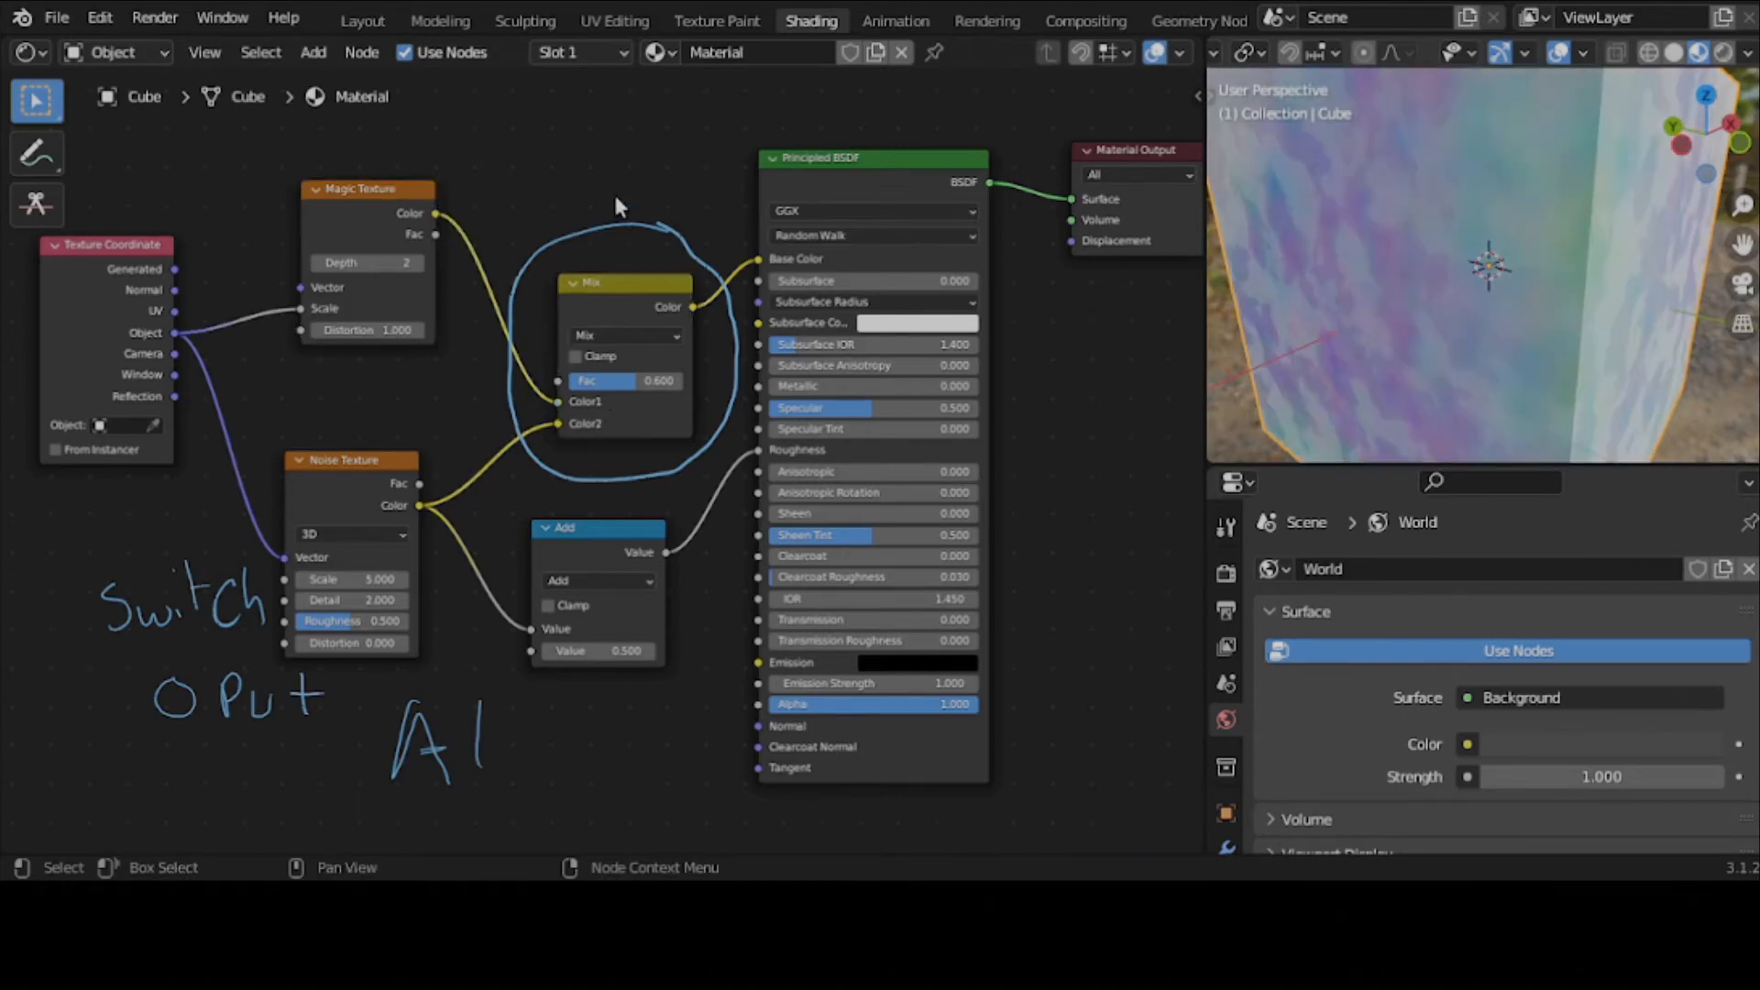
pyautogui.click(637, 321)
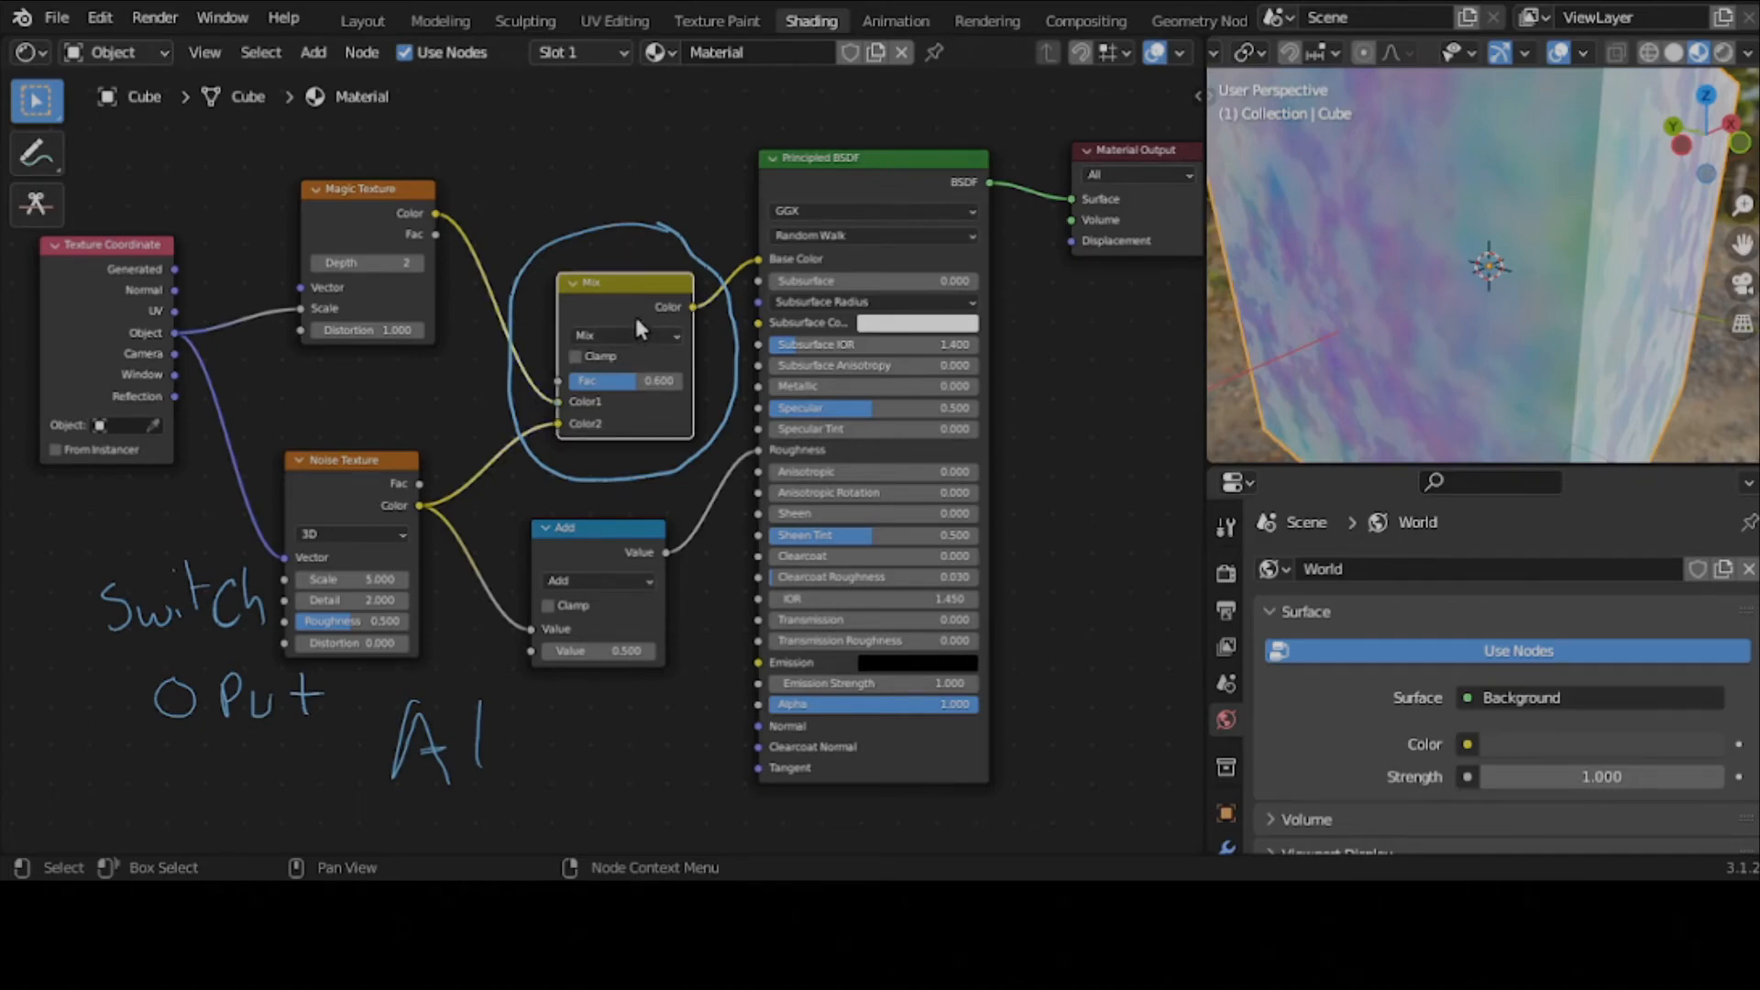
pyautogui.hotkey('alt', 's')
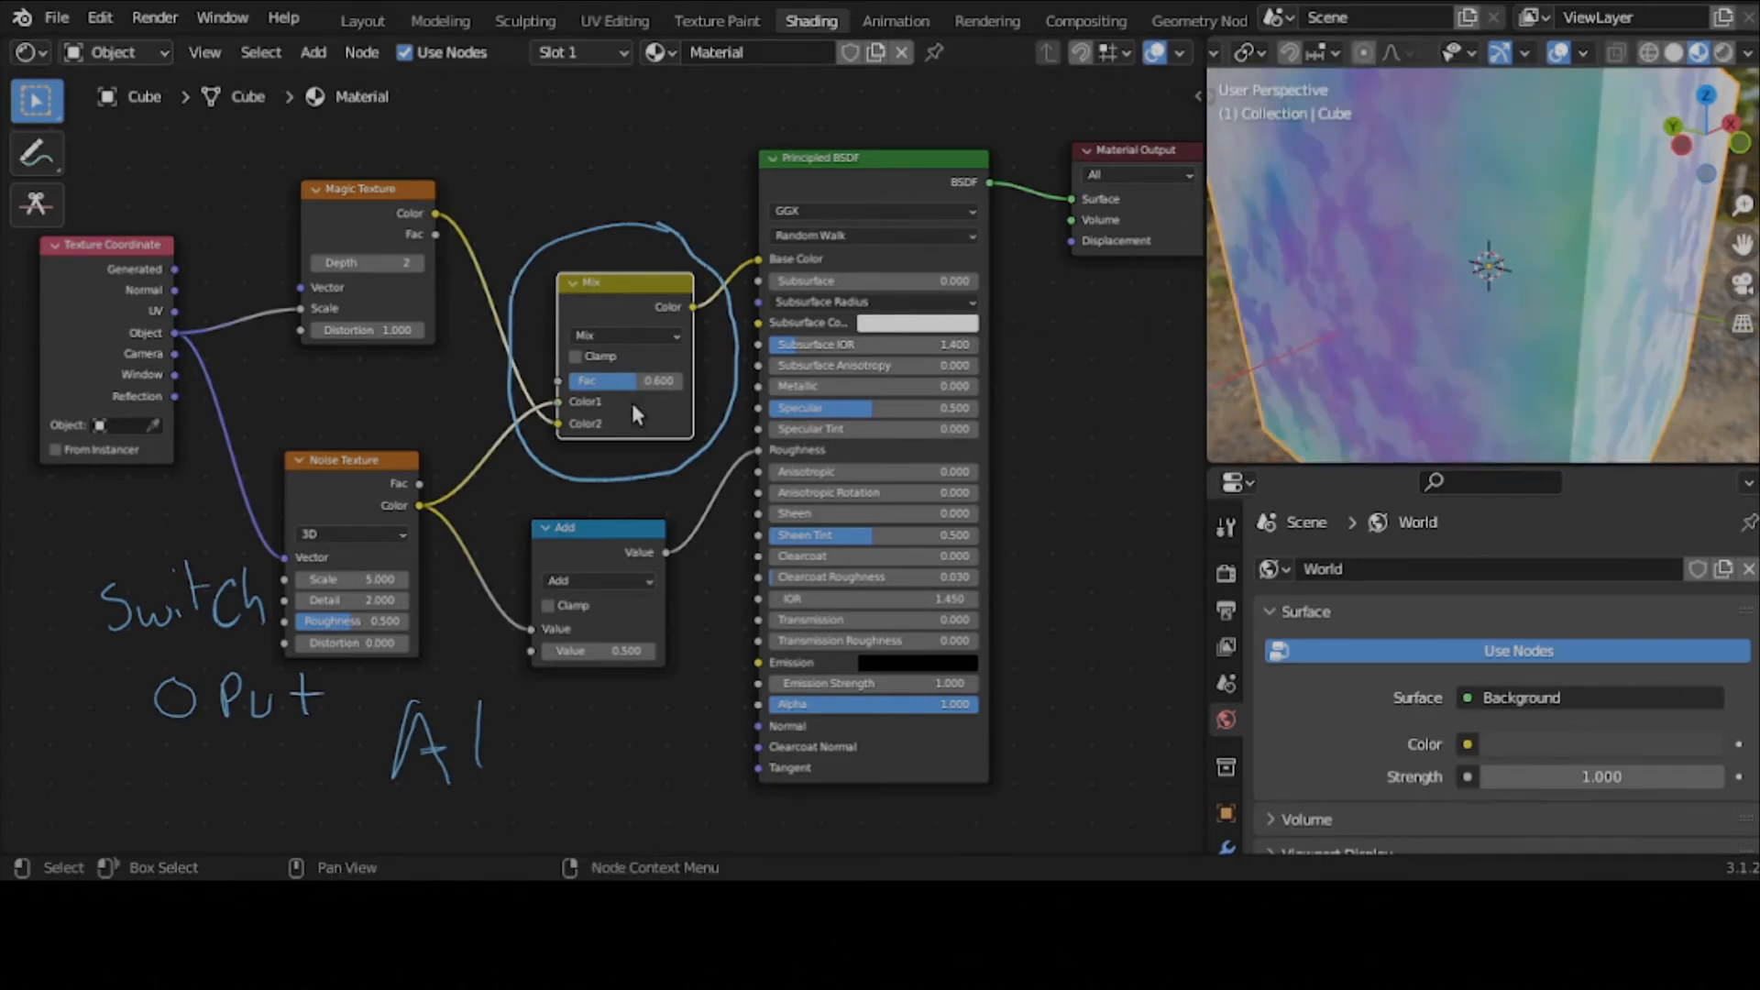
pyautogui.hotkey('alt', 's')
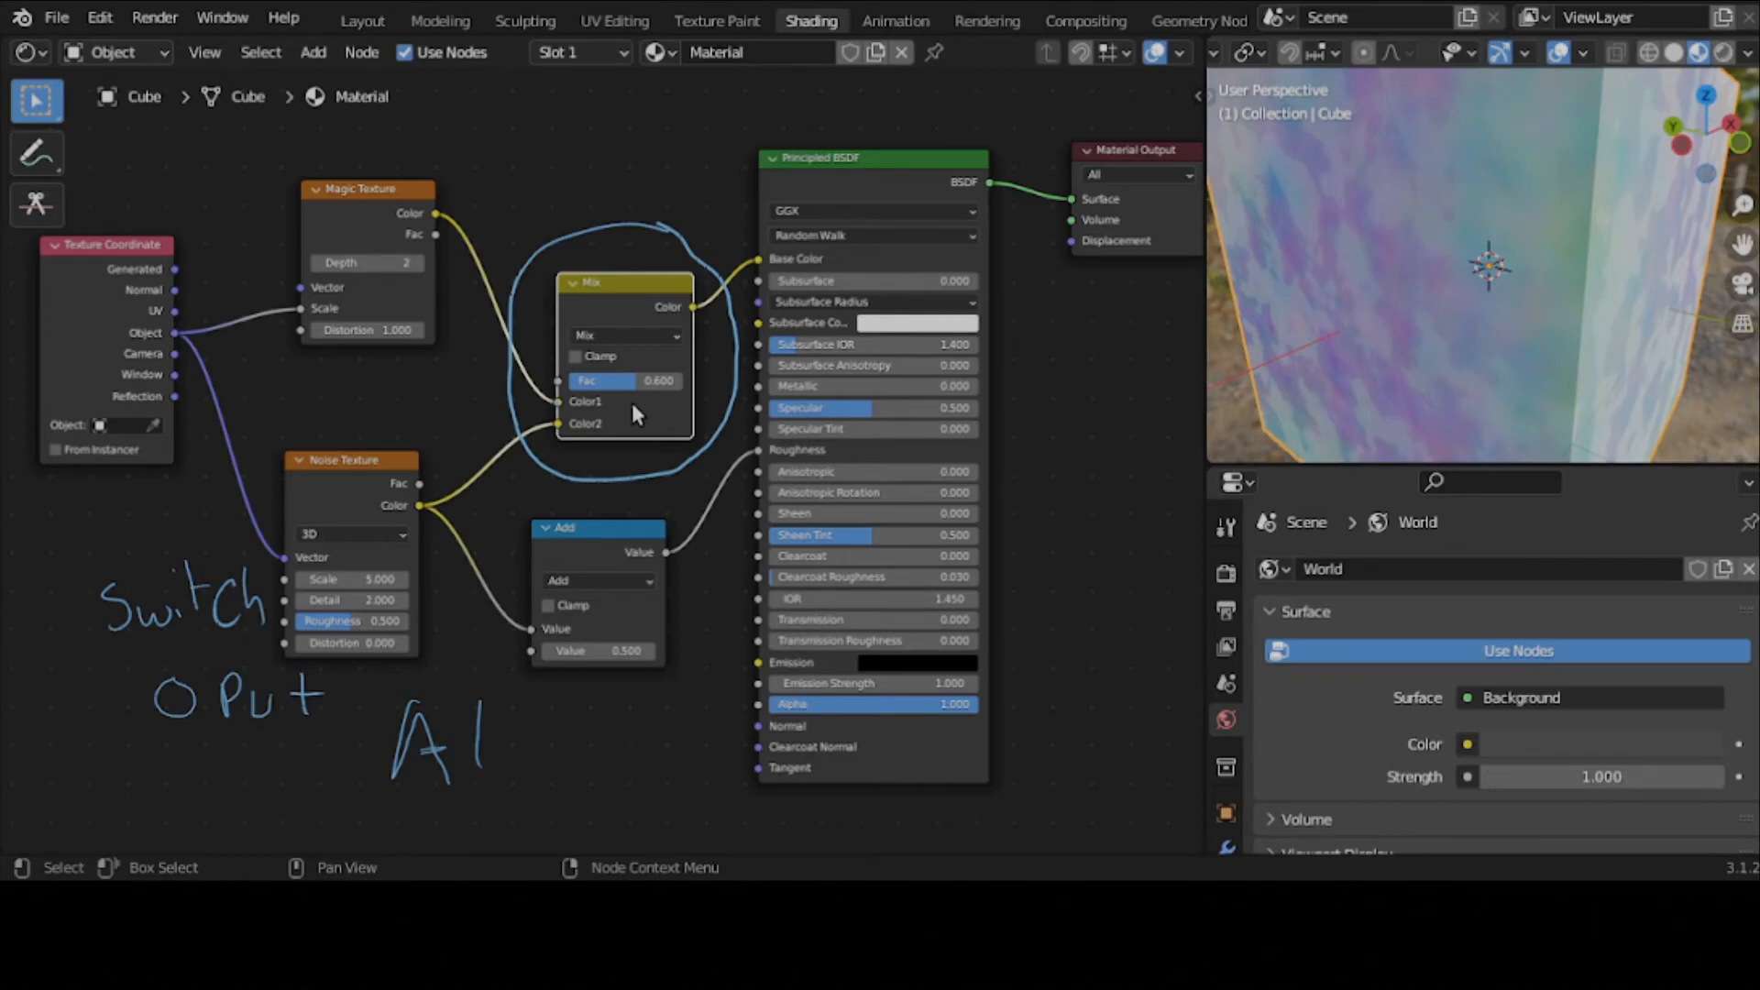
# - Switch the Mix node's two color links so Noise Texture feeds Color1 and Magic Texture feeds Color2
pyautogui.scroll(-5, 1582, 266)
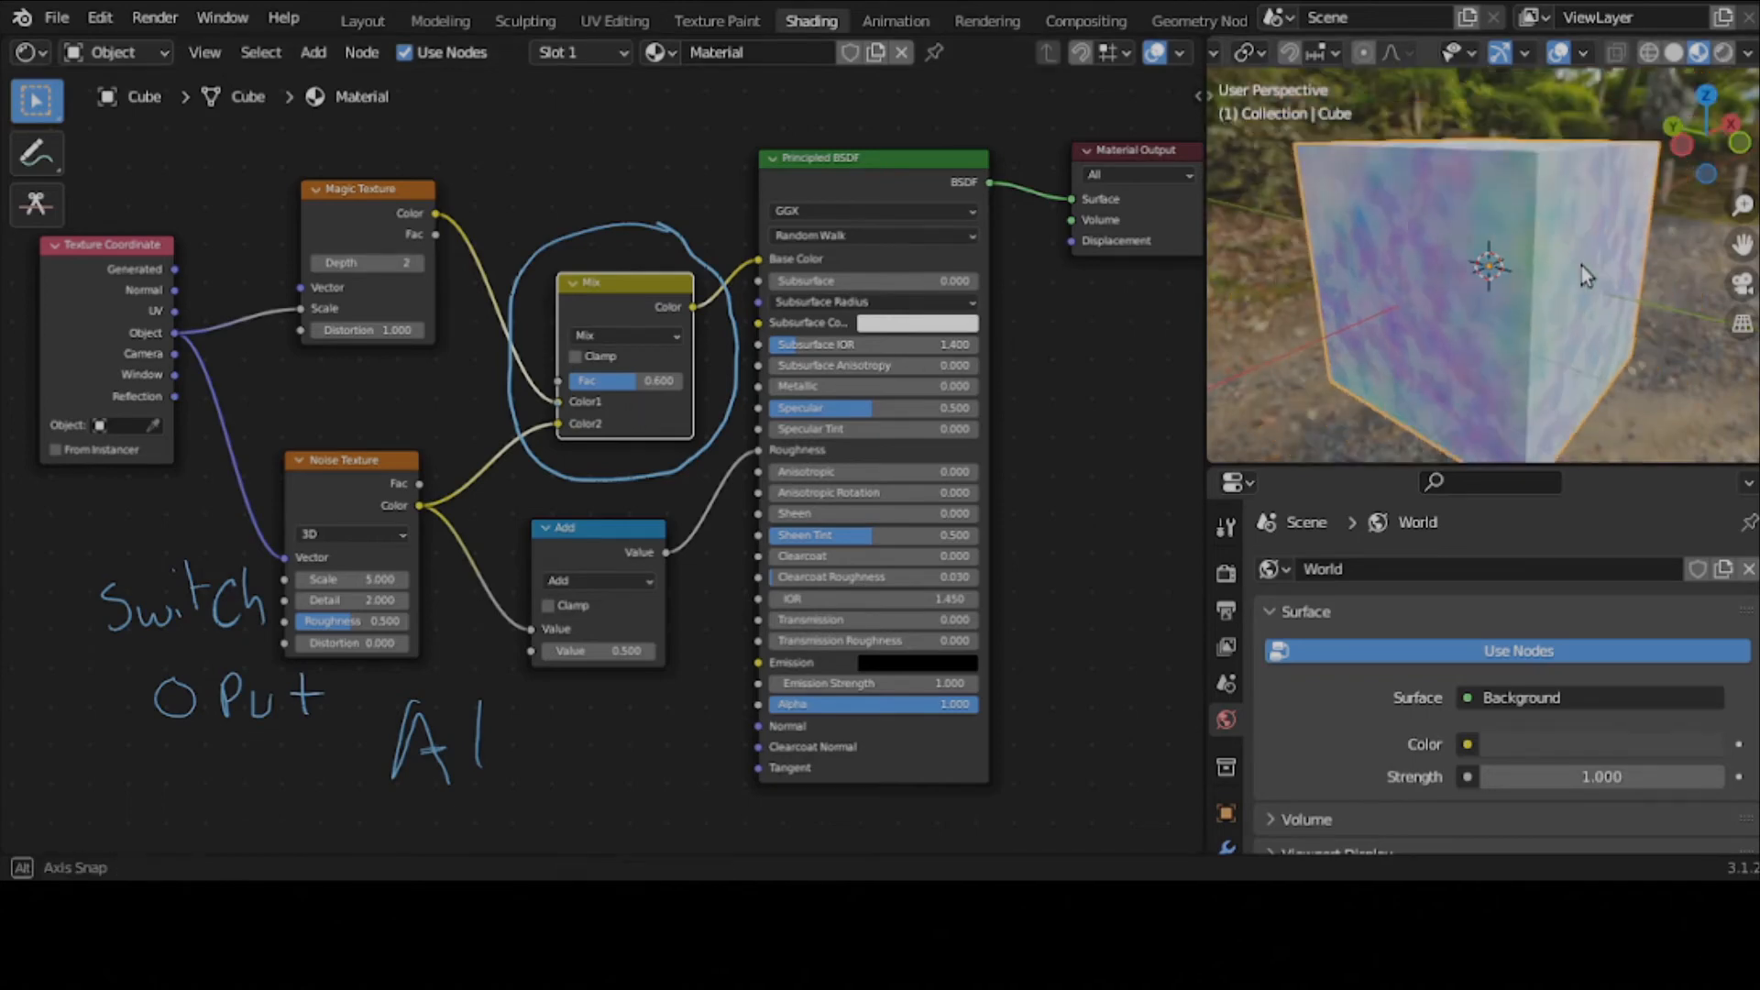
pyautogui.moveTo(1582, 266); pyautogui.dragTo(1357, 298, button='middle')
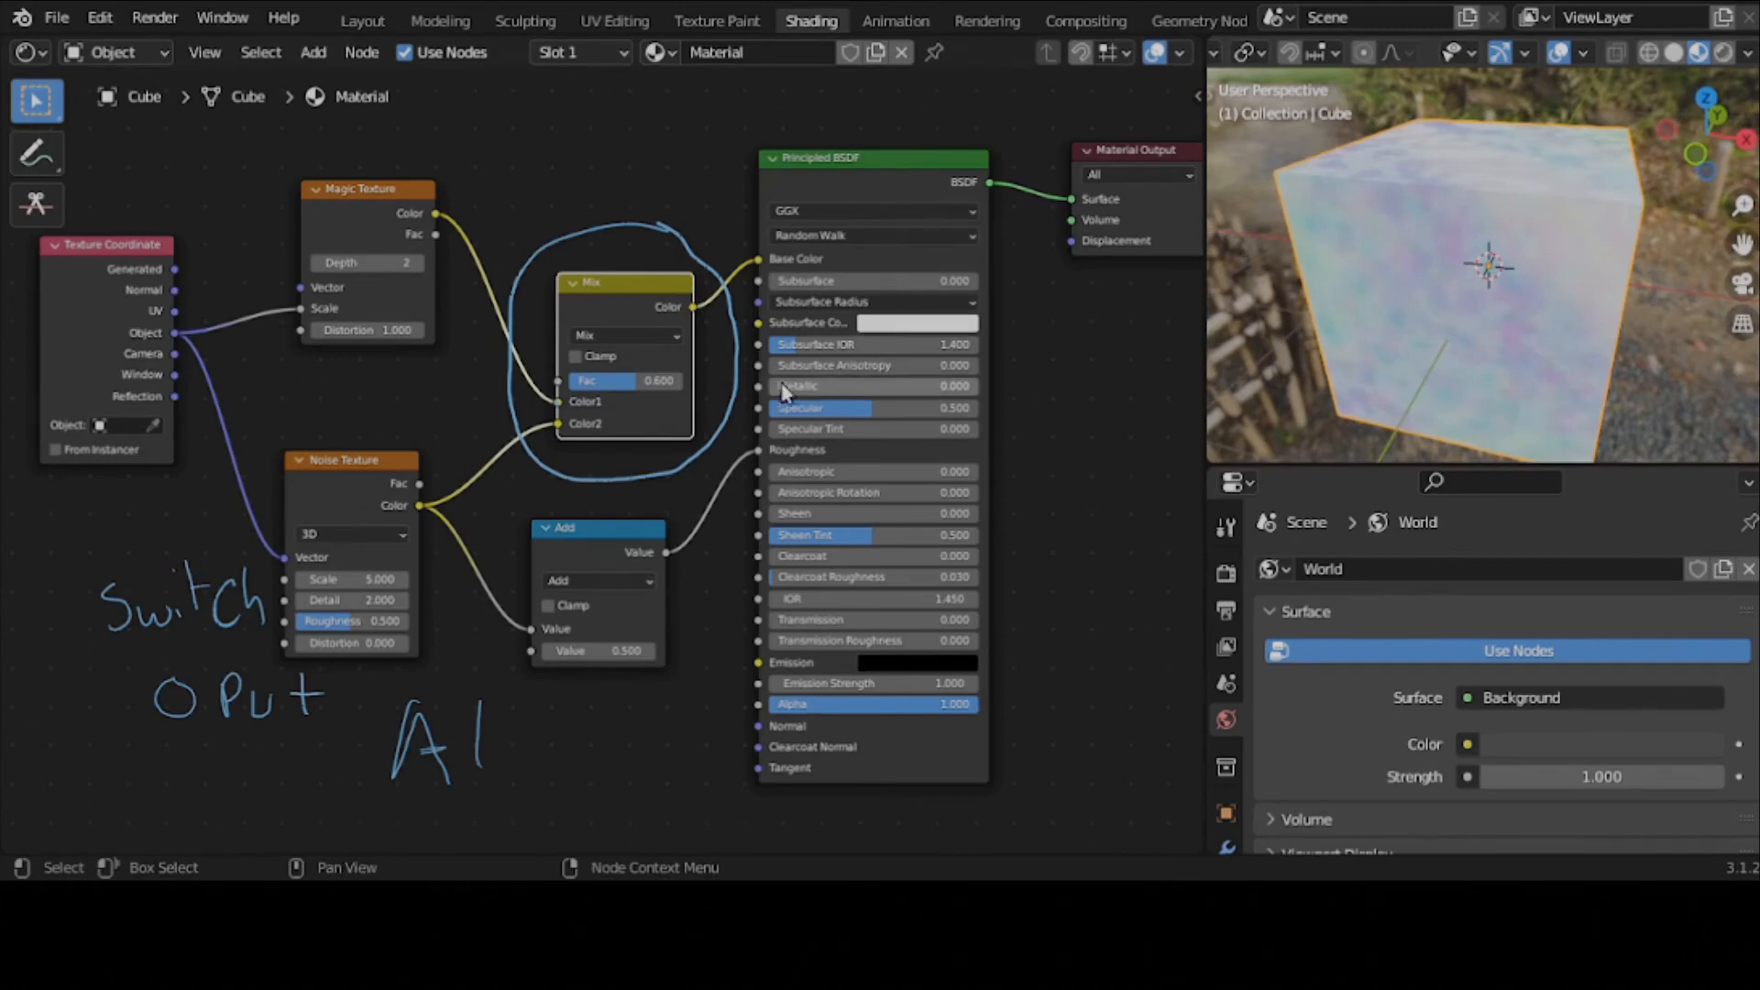
pyautogui.scroll(1, 1430, 232)
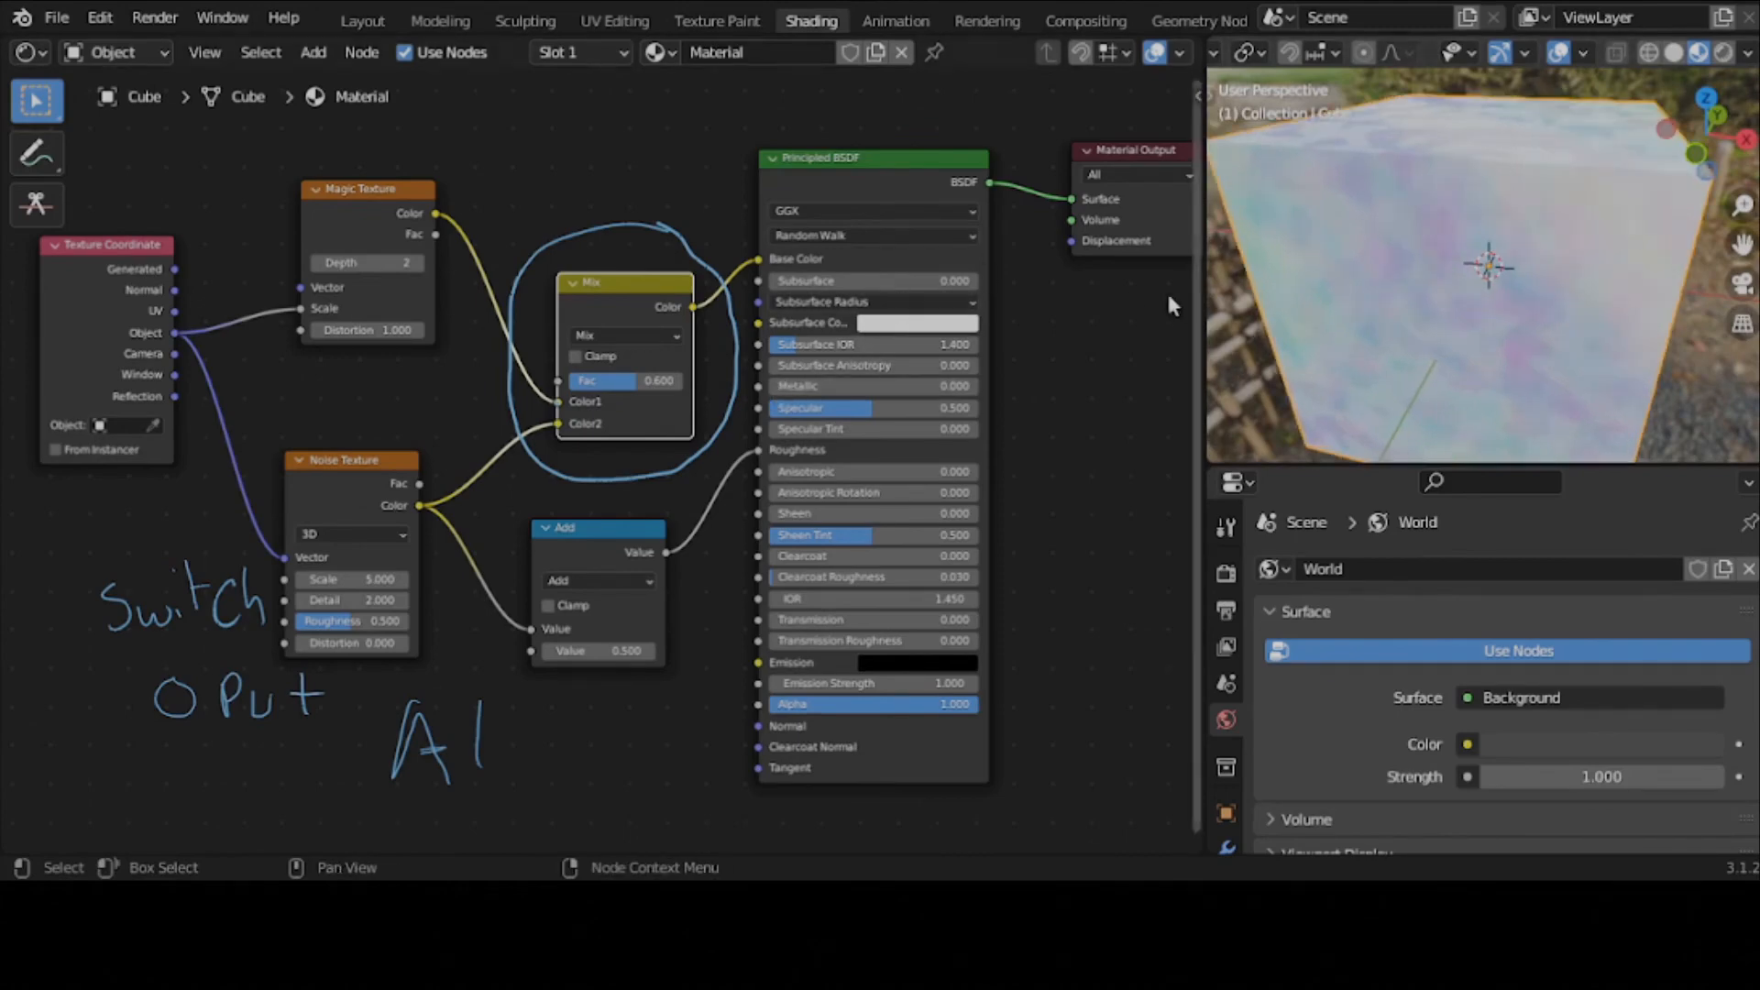
pyautogui.scroll(2, 1430, 275)
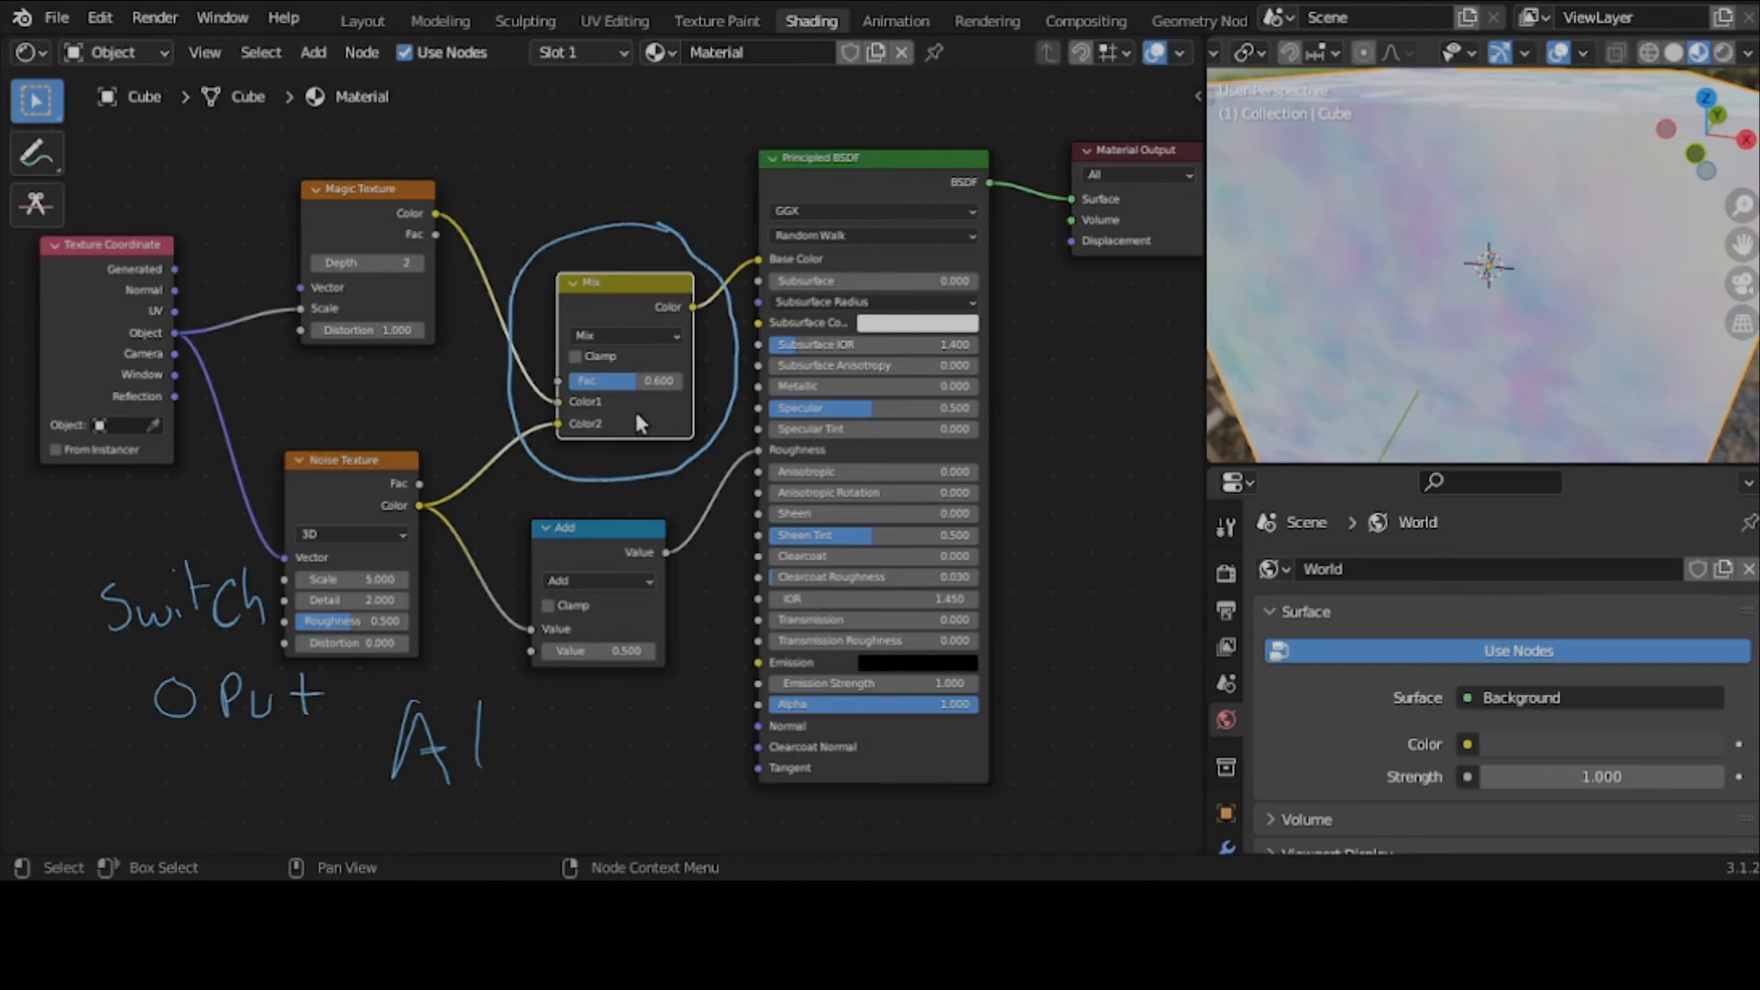
pyautogui.hotkey('alt', 's')
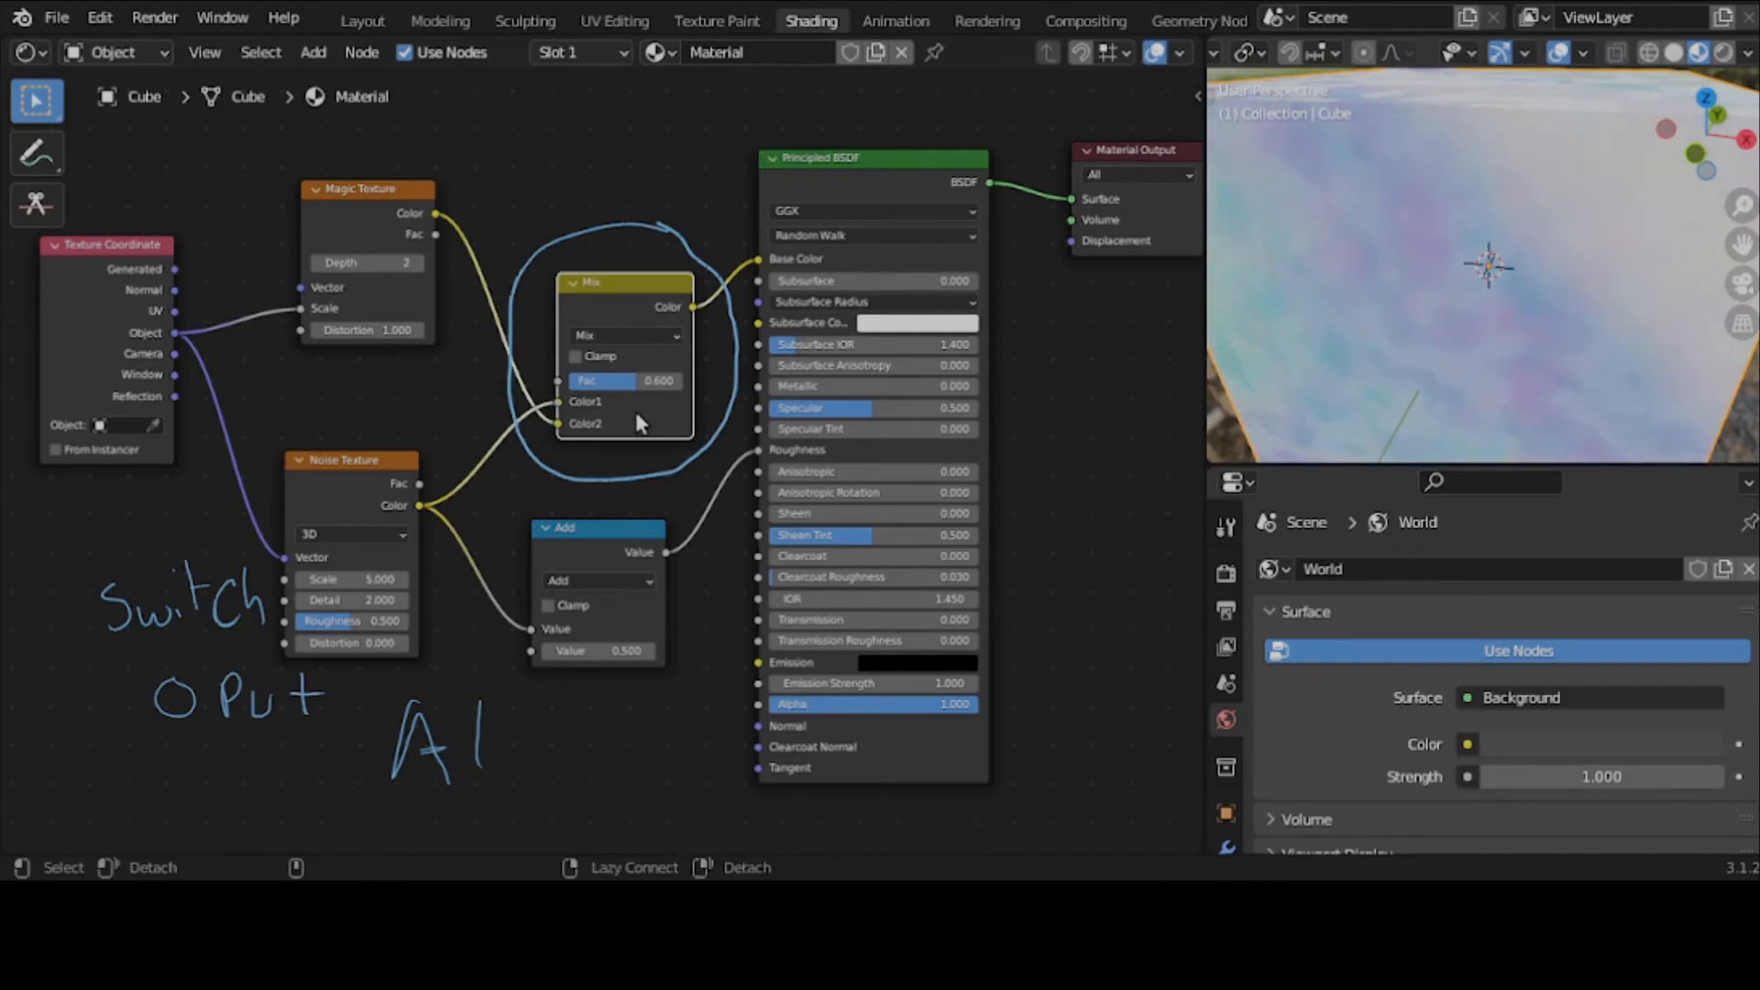
pyautogui.hotkey('alt', 's')
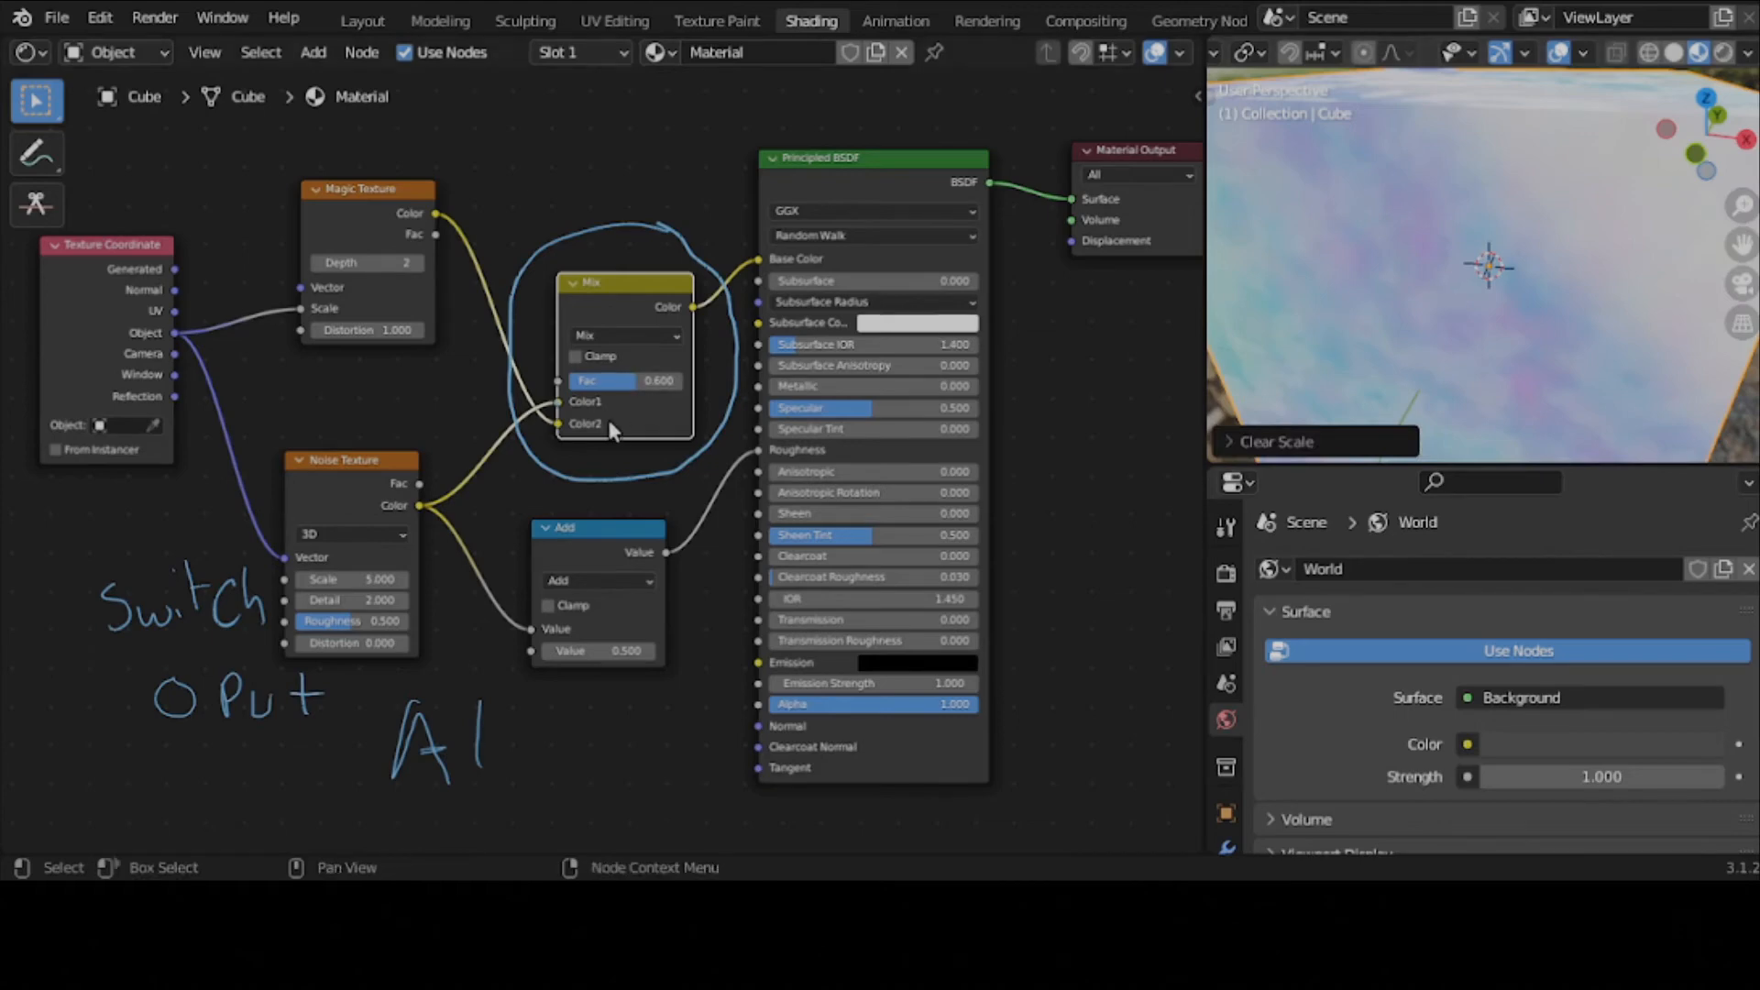
# - Swap the Mix node's two color links so Magic Texture feeds Color1 and Noise Texture feeds Color2
pyautogui.hotkey('alt', 's')
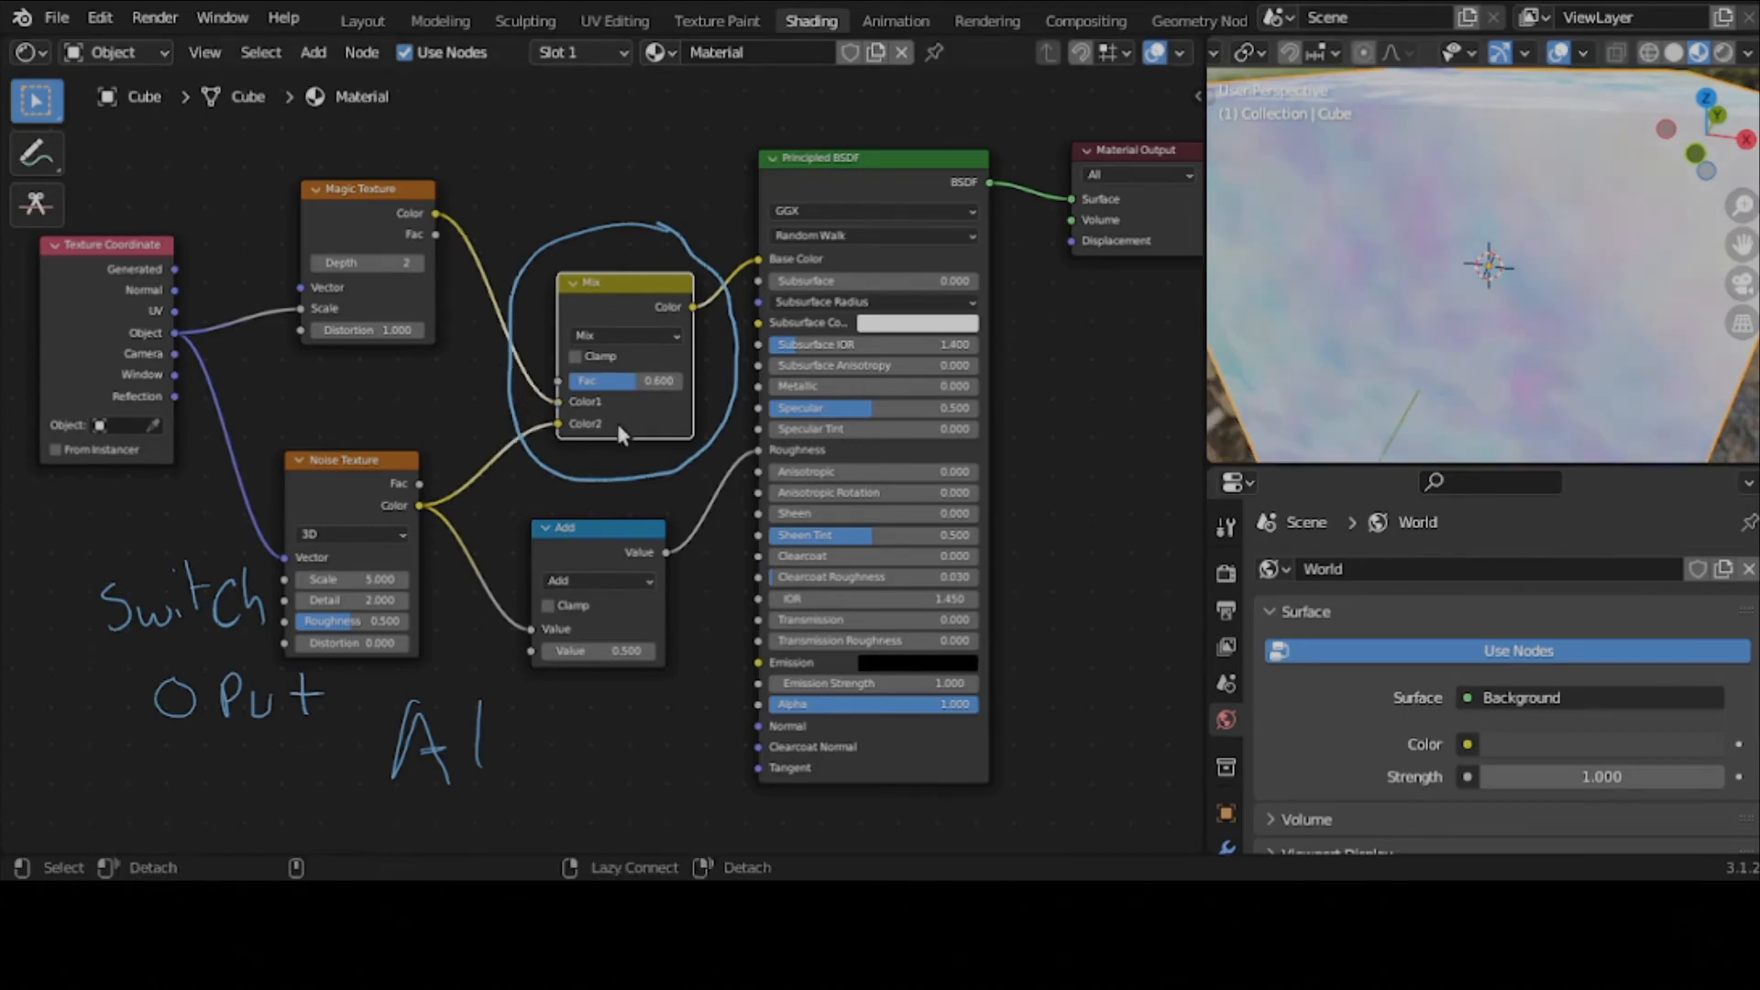
pyautogui.hotkey('alt', 's')
pyautogui.hotkey('alt', 's')
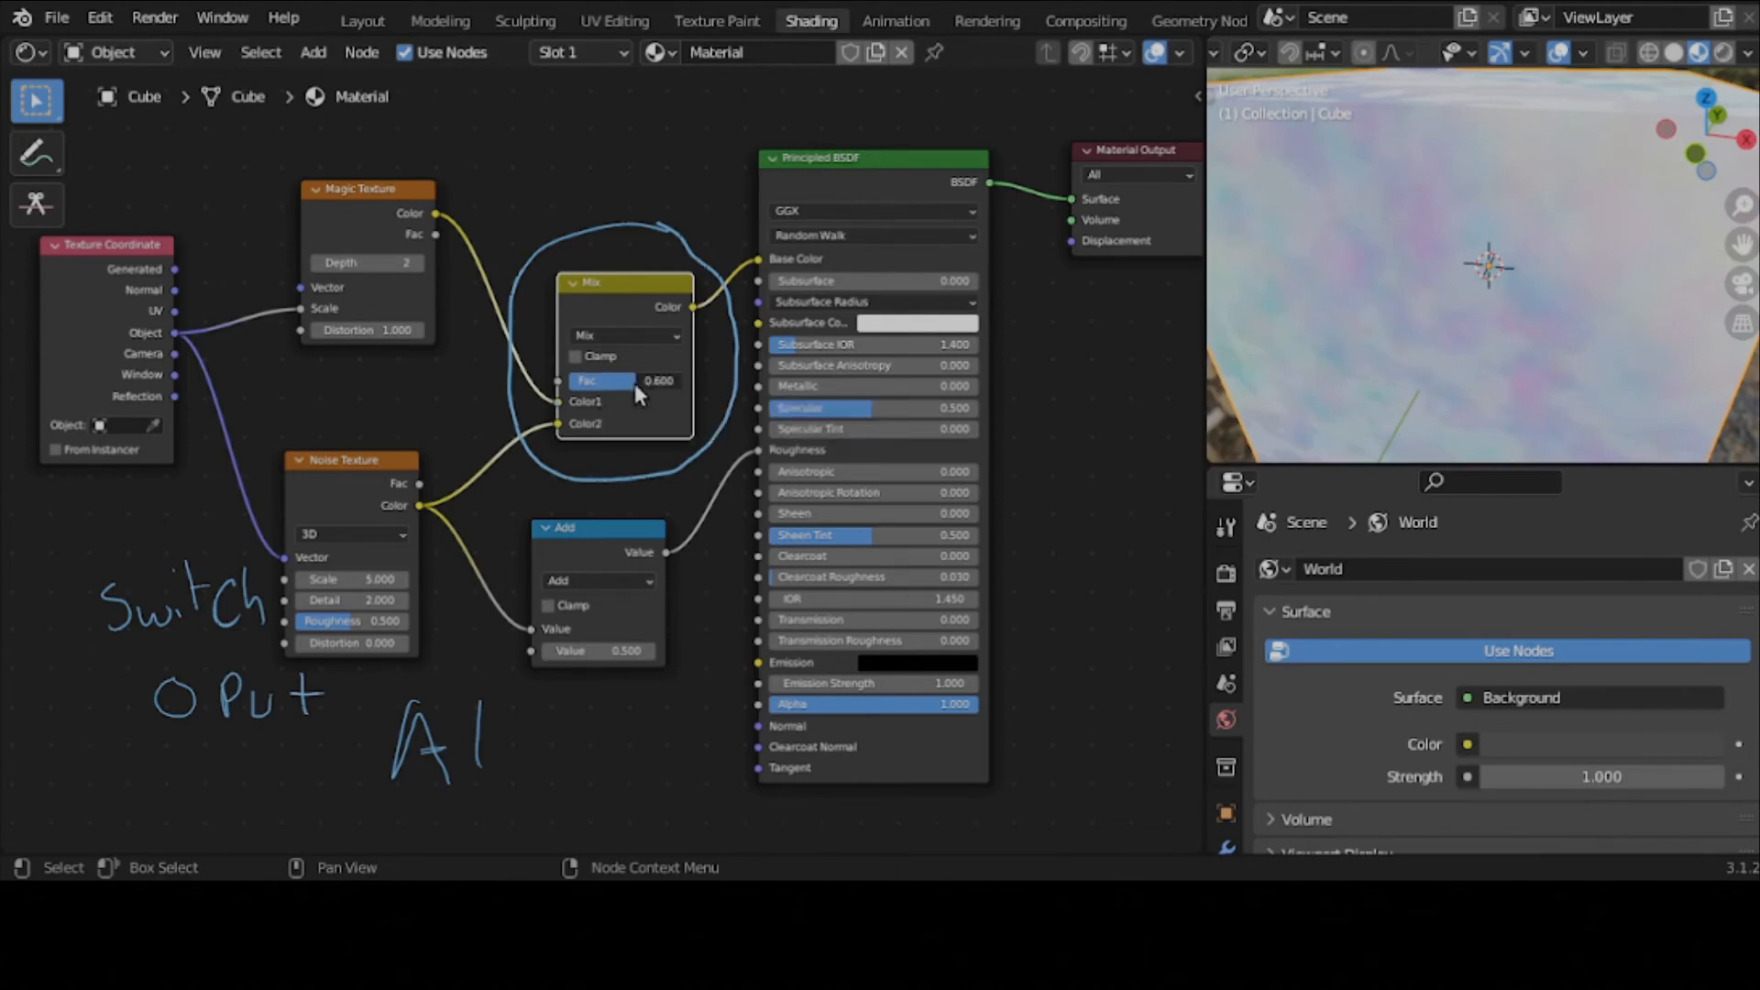
# - Set the Mix node's Fac to 1.000, swap its two color links, and swap them back
pyautogui.moveTo(635, 383); pyautogui.dragTo(703, 382)
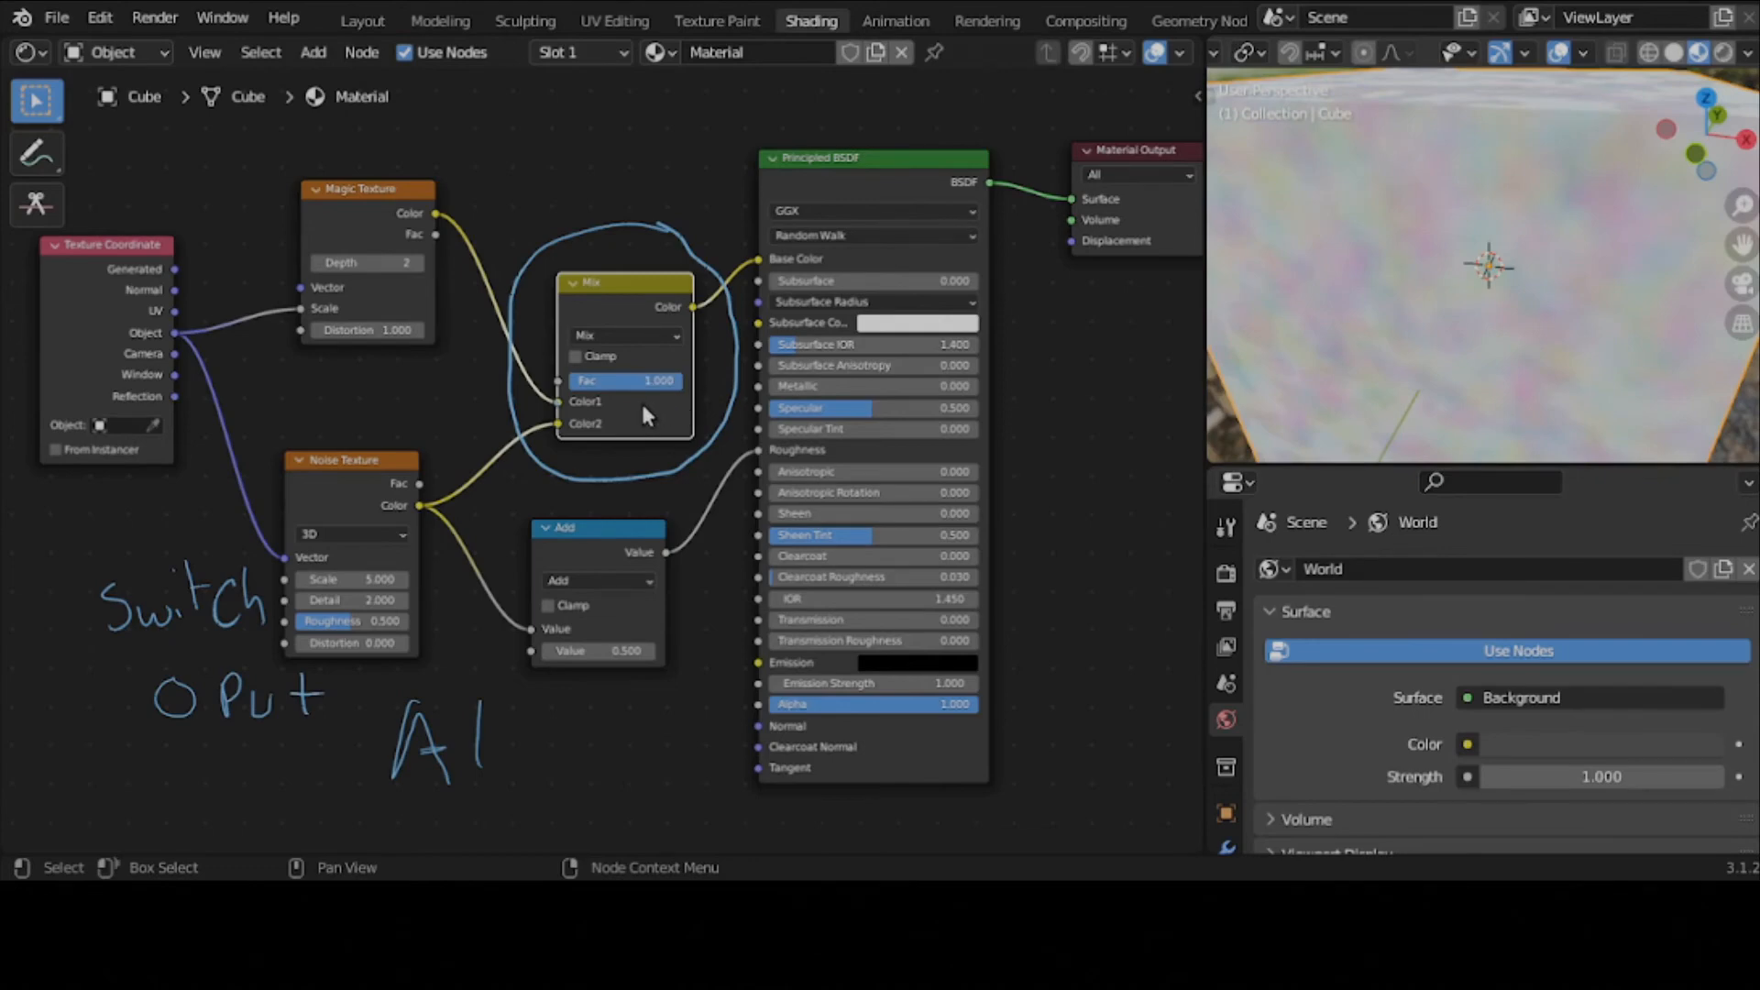
pyautogui.hotkey('alt', 's')
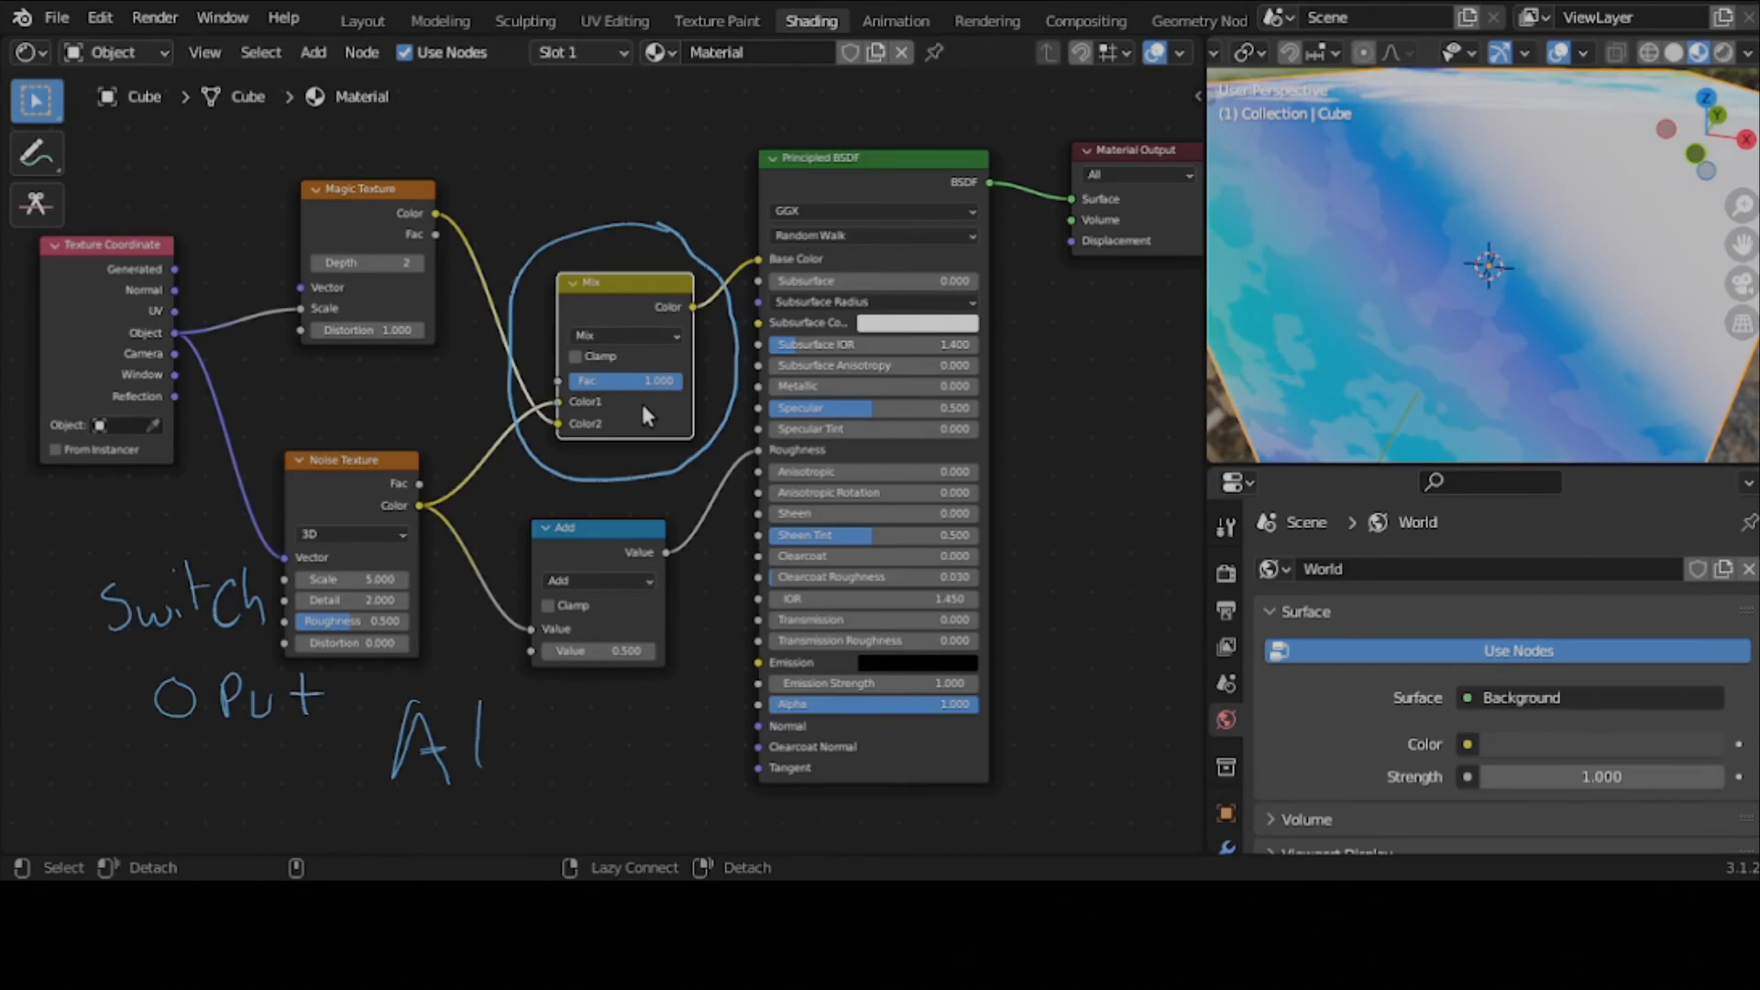
pyautogui.hotkey('alt', 's')
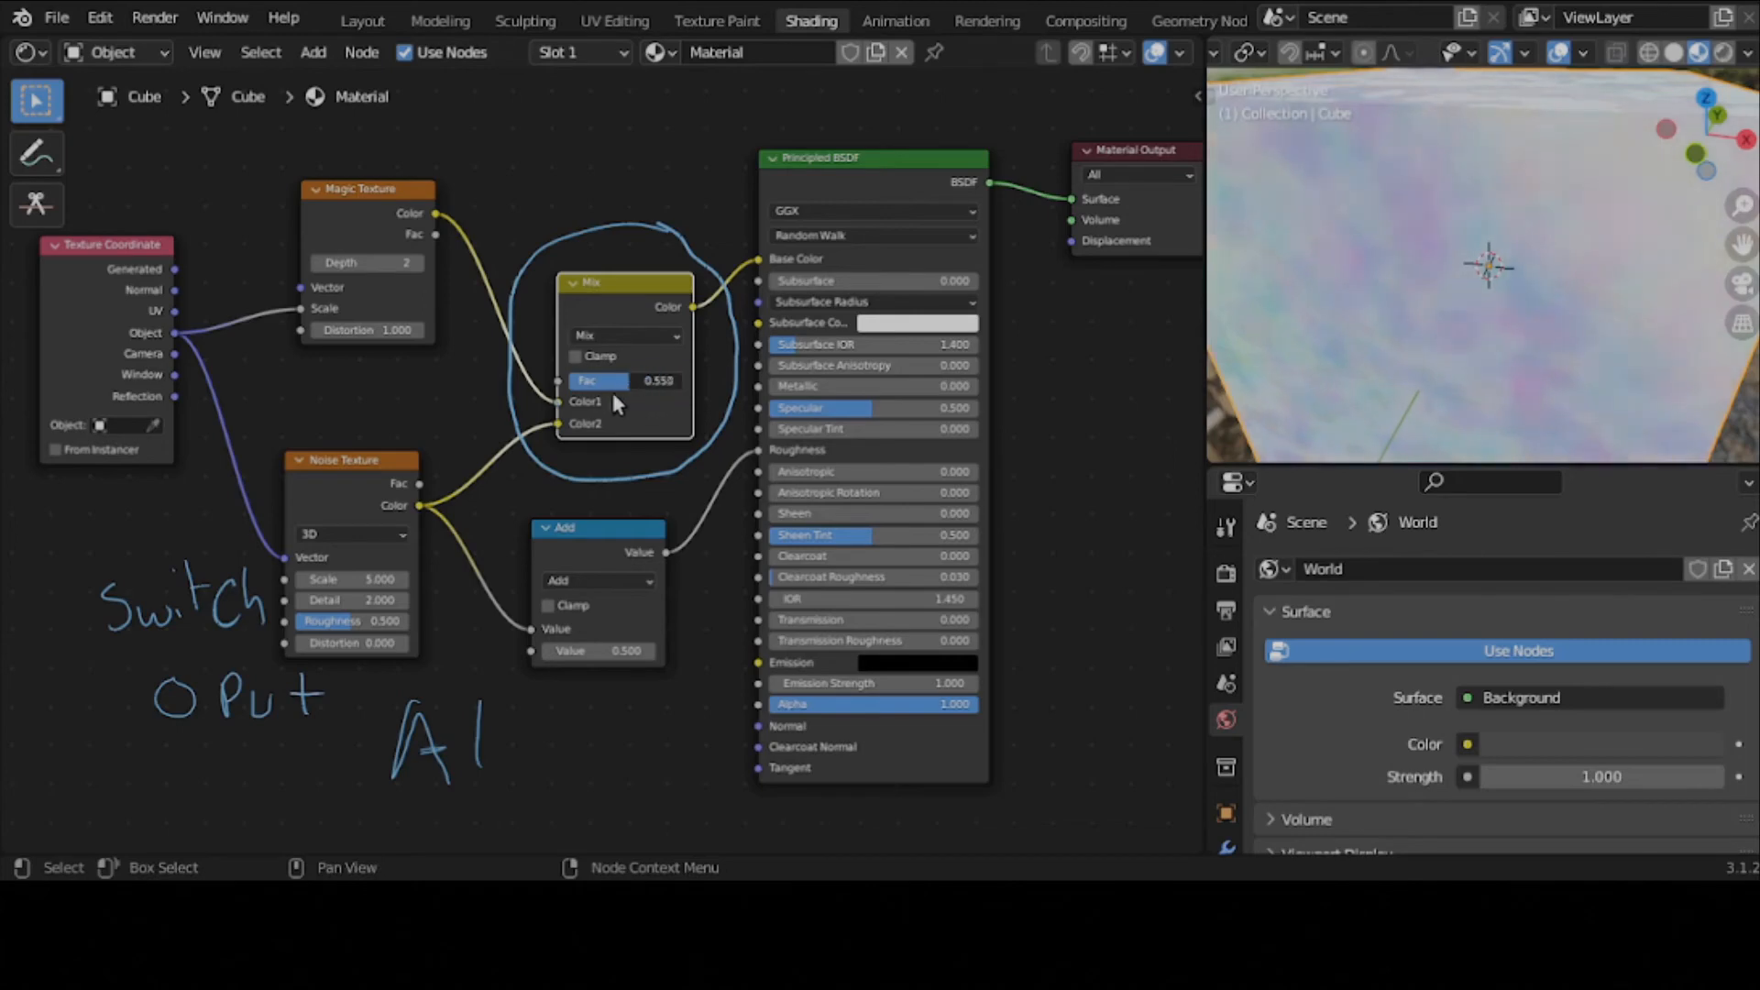
# - Set the Mix node's Fac to 0.000 and swap its links so Noise Texture feeds Color1
pyautogui.moveTo(613, 386); pyautogui.dragTo(561, 385)
pyautogui.scroll(-3, 1480, 214)
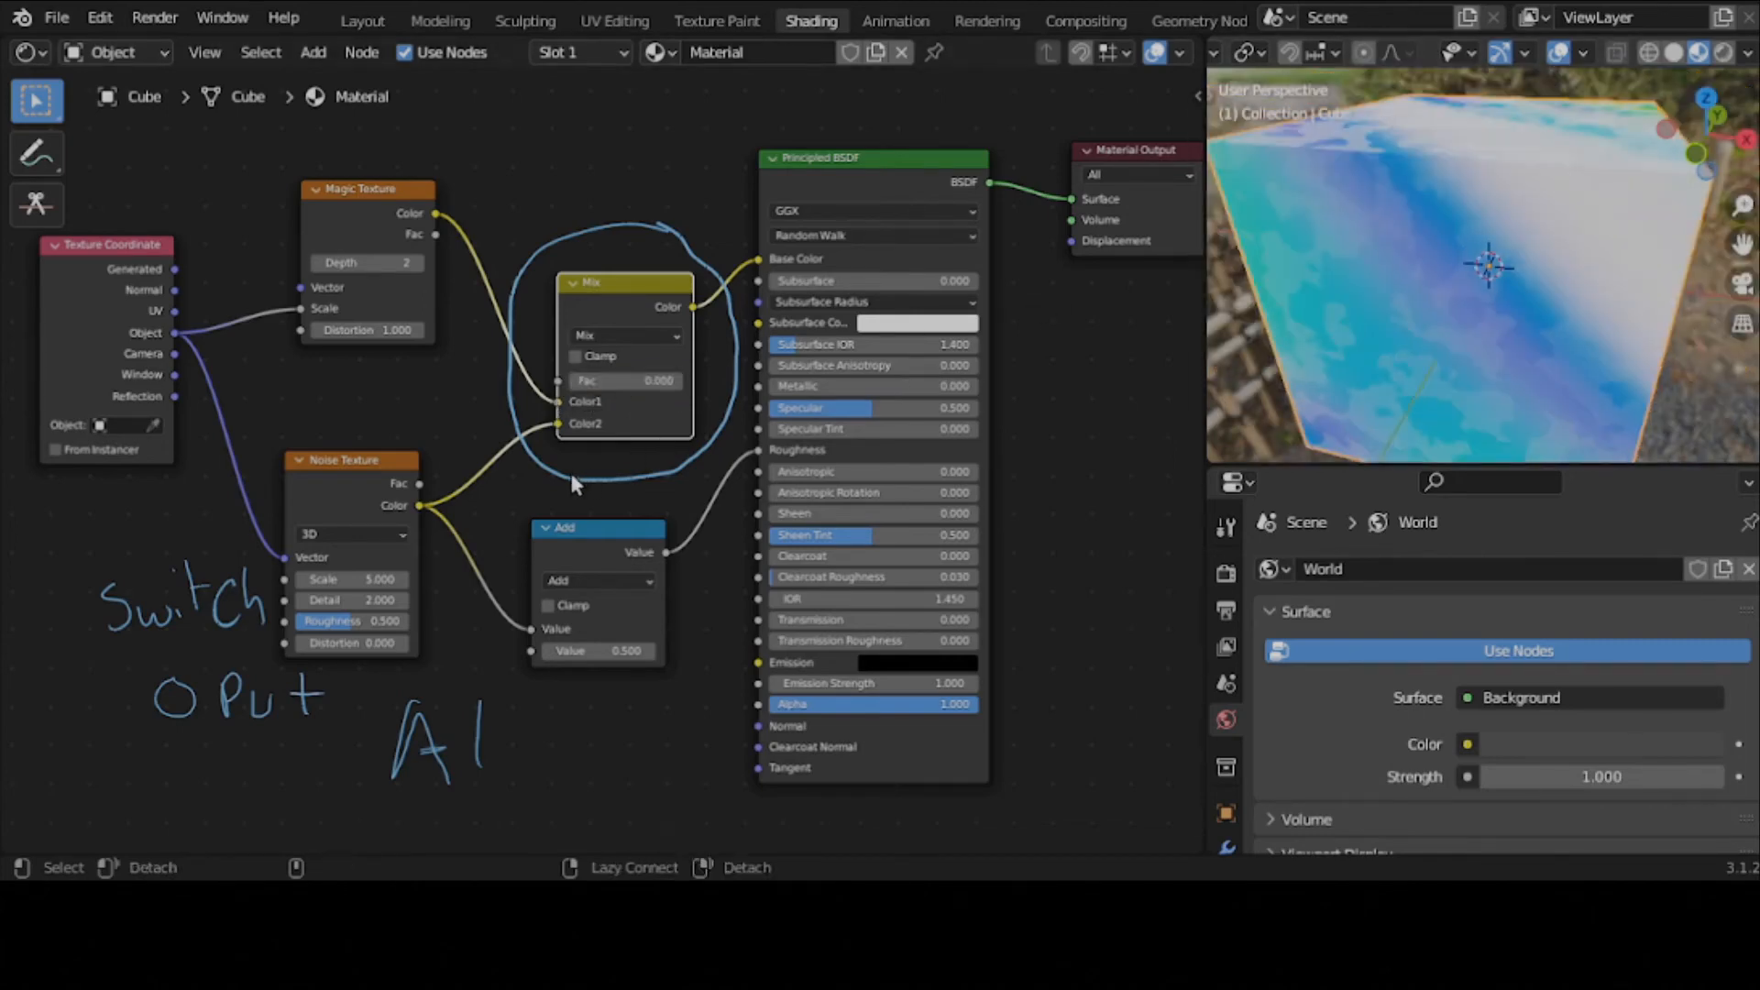
pyautogui.hotkey('alt', 's')
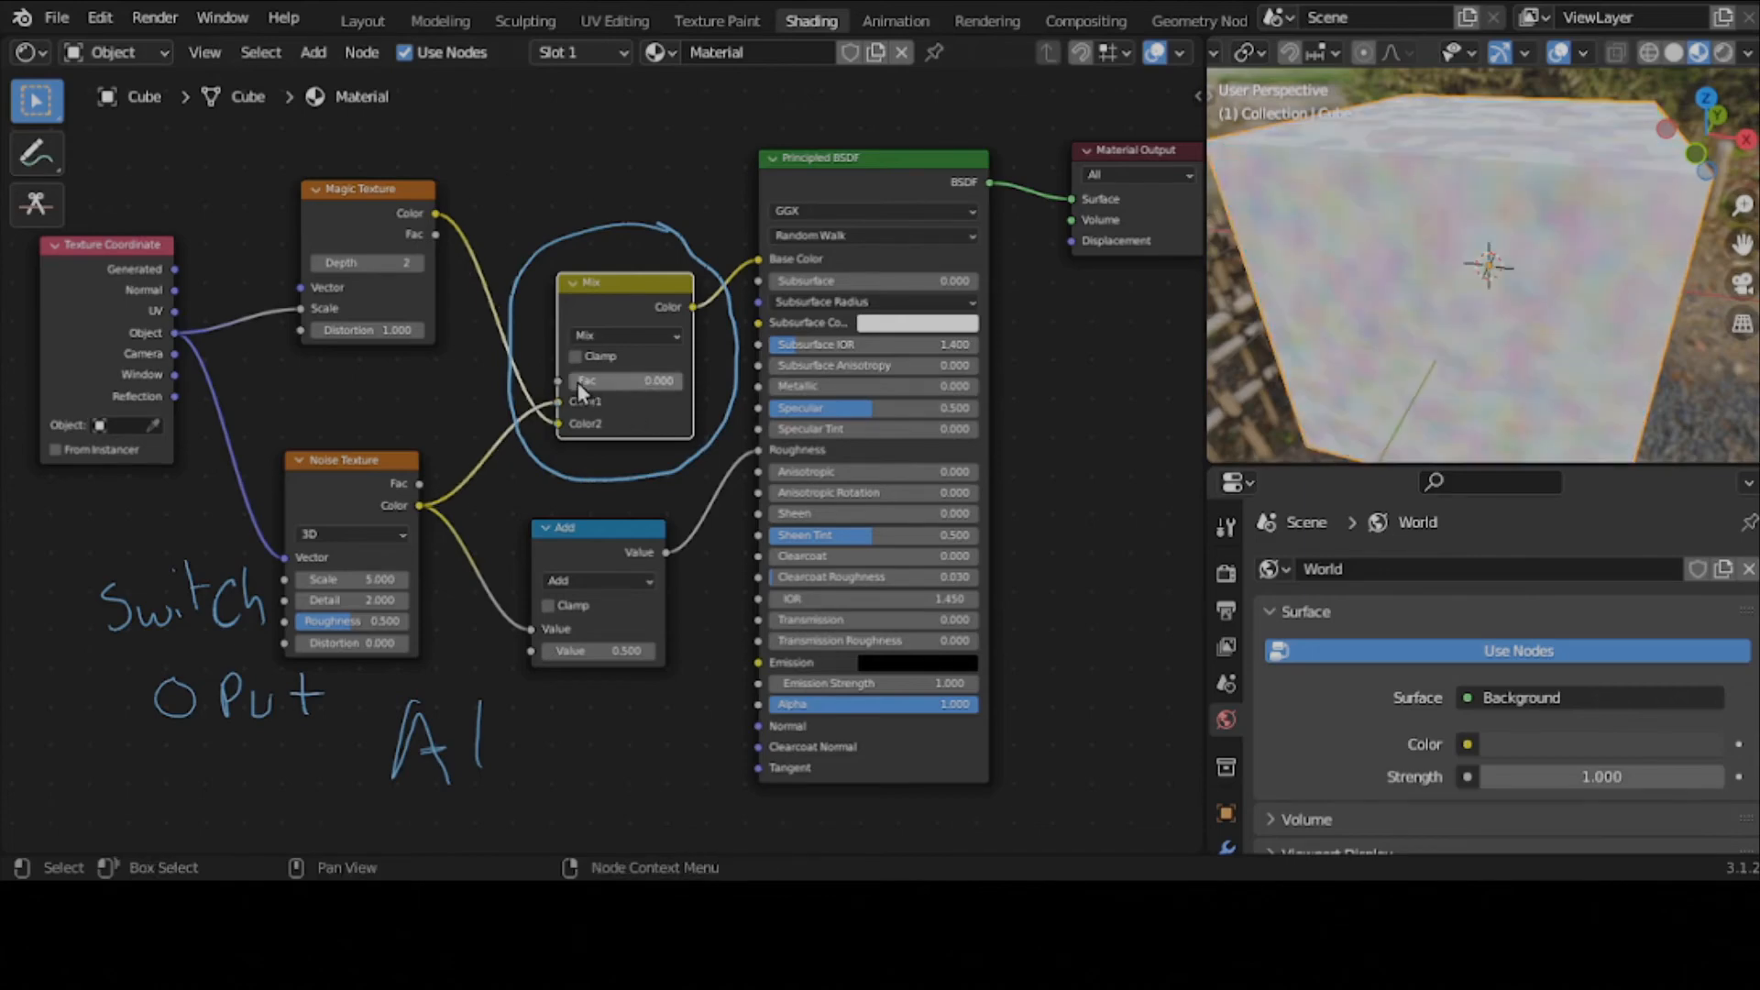
# - Set the Mix node's Fac to 0.500 and swap its links so Magic Texture feeds Color1 again
pyautogui.moveTo(579, 383); pyautogui.dragTo(622, 390)
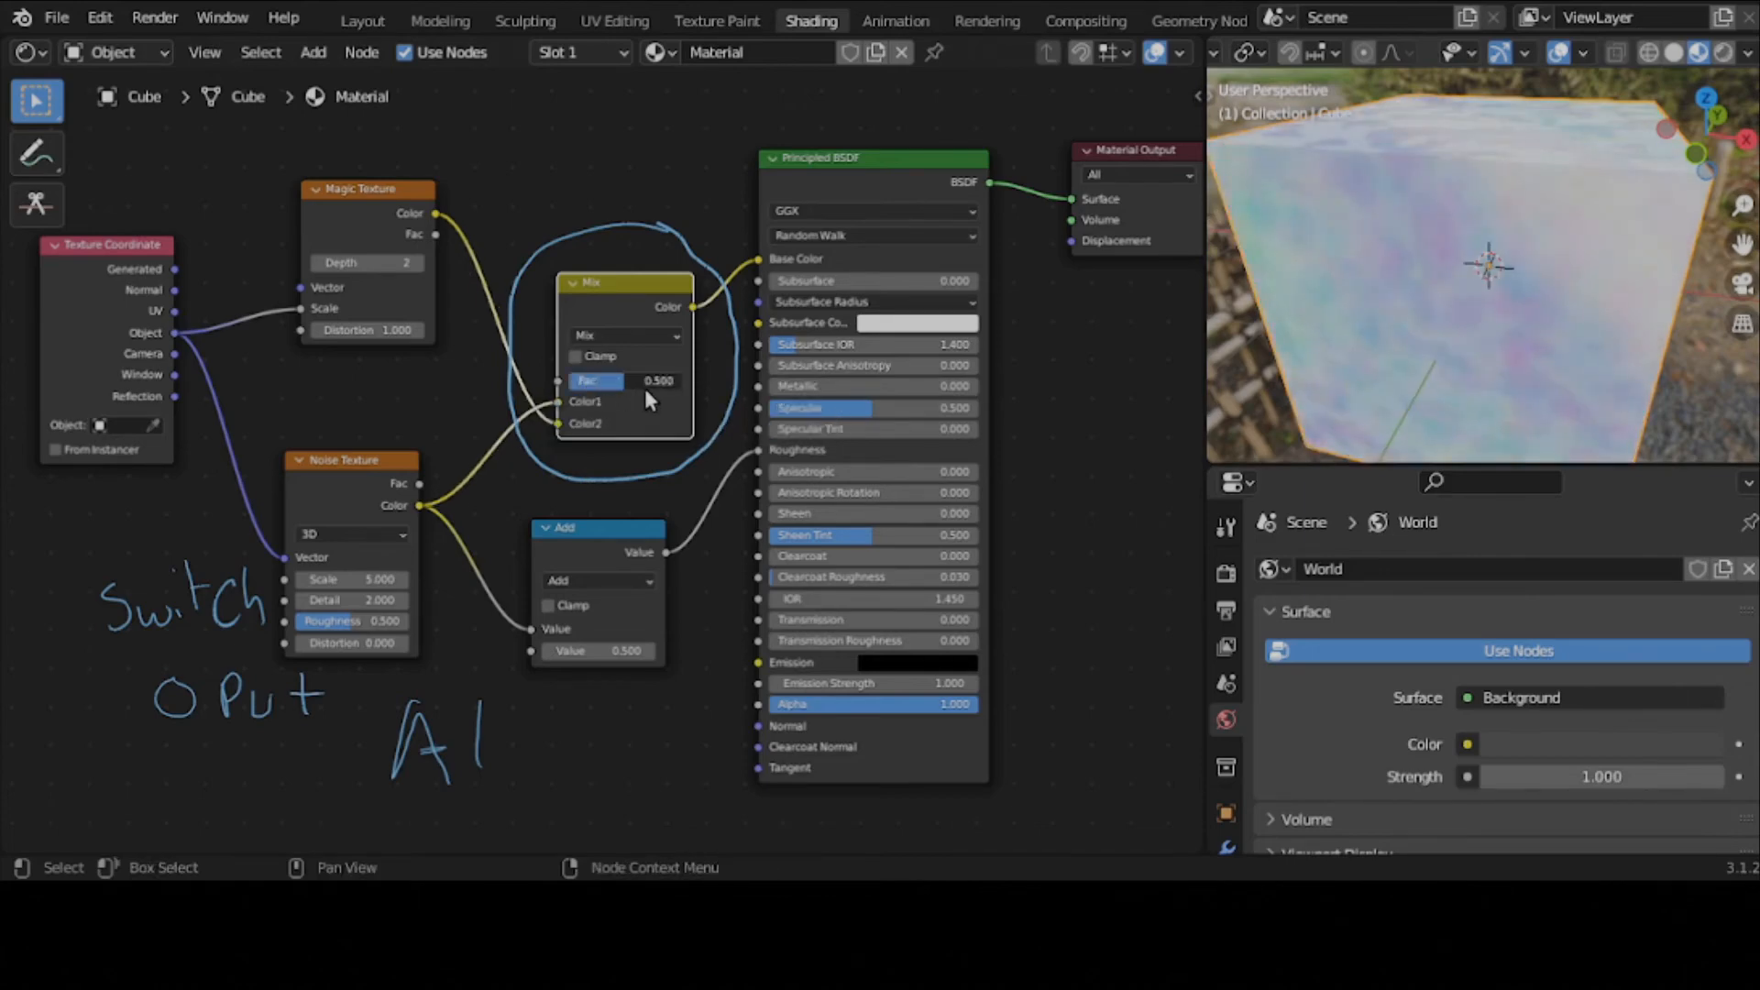
pyautogui.hotkey('alt', 's')
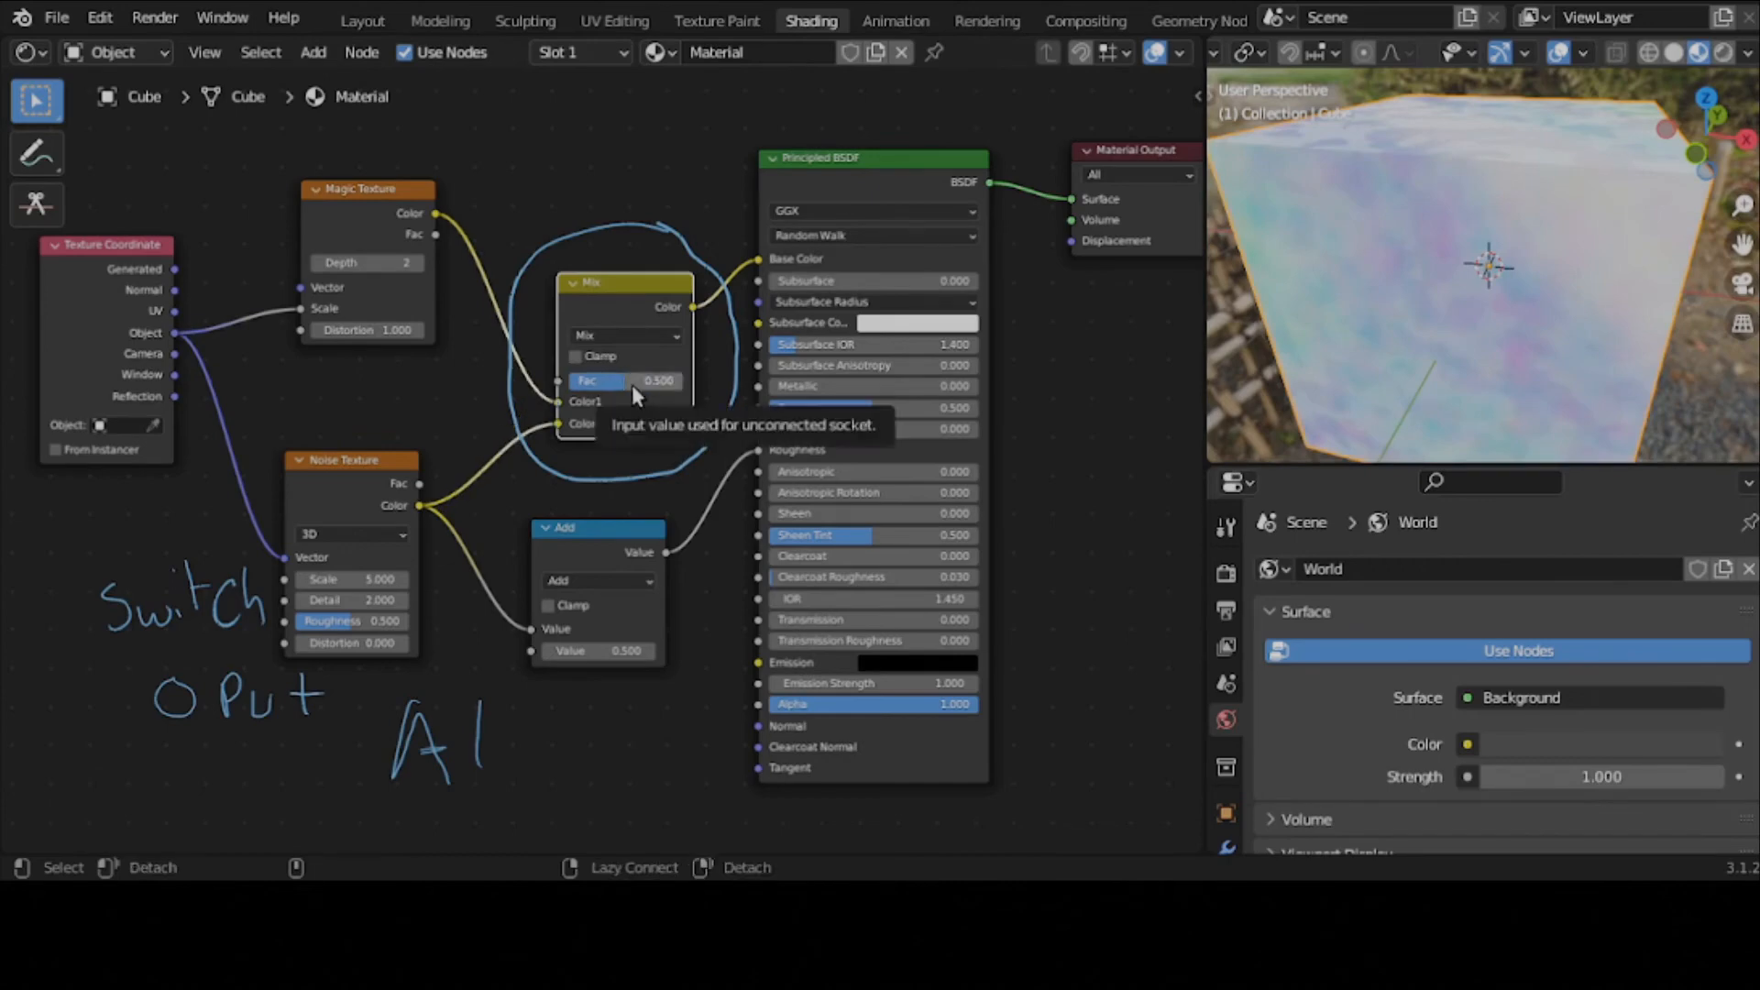
pyautogui.hotkey('alt', 's')
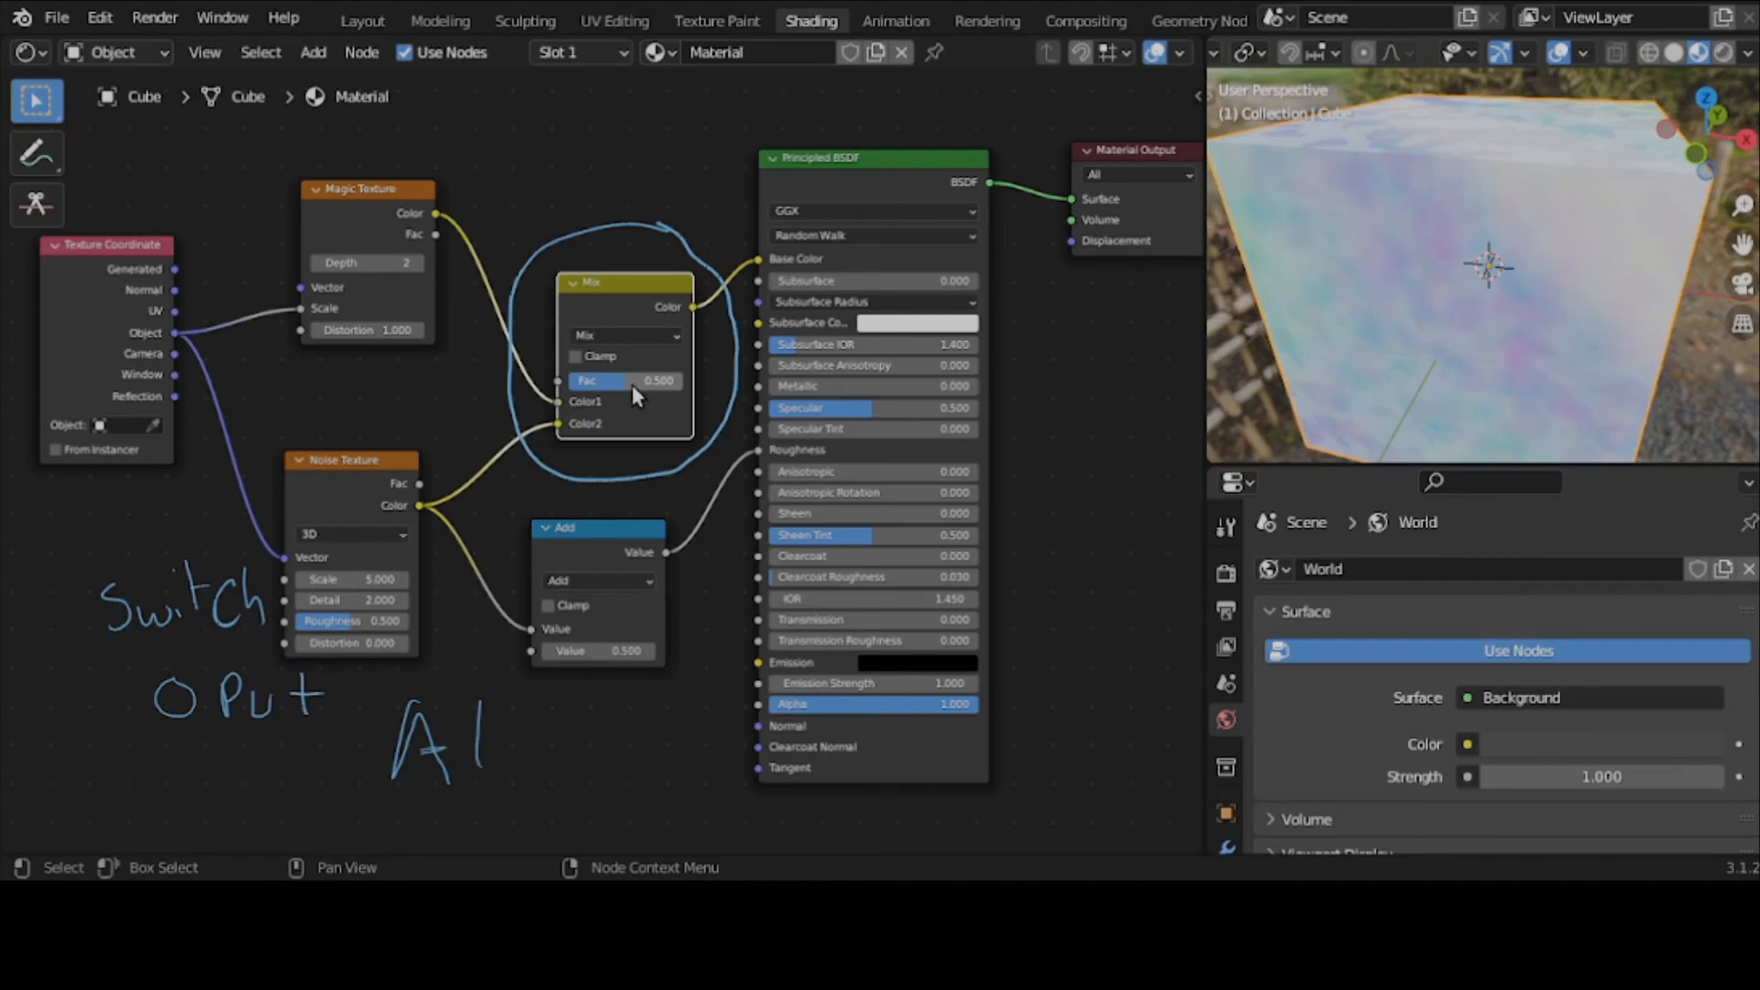
# - Shift the Add node's incoming Noise Texture link from its first Value input to the second
pyautogui.click(607, 542)
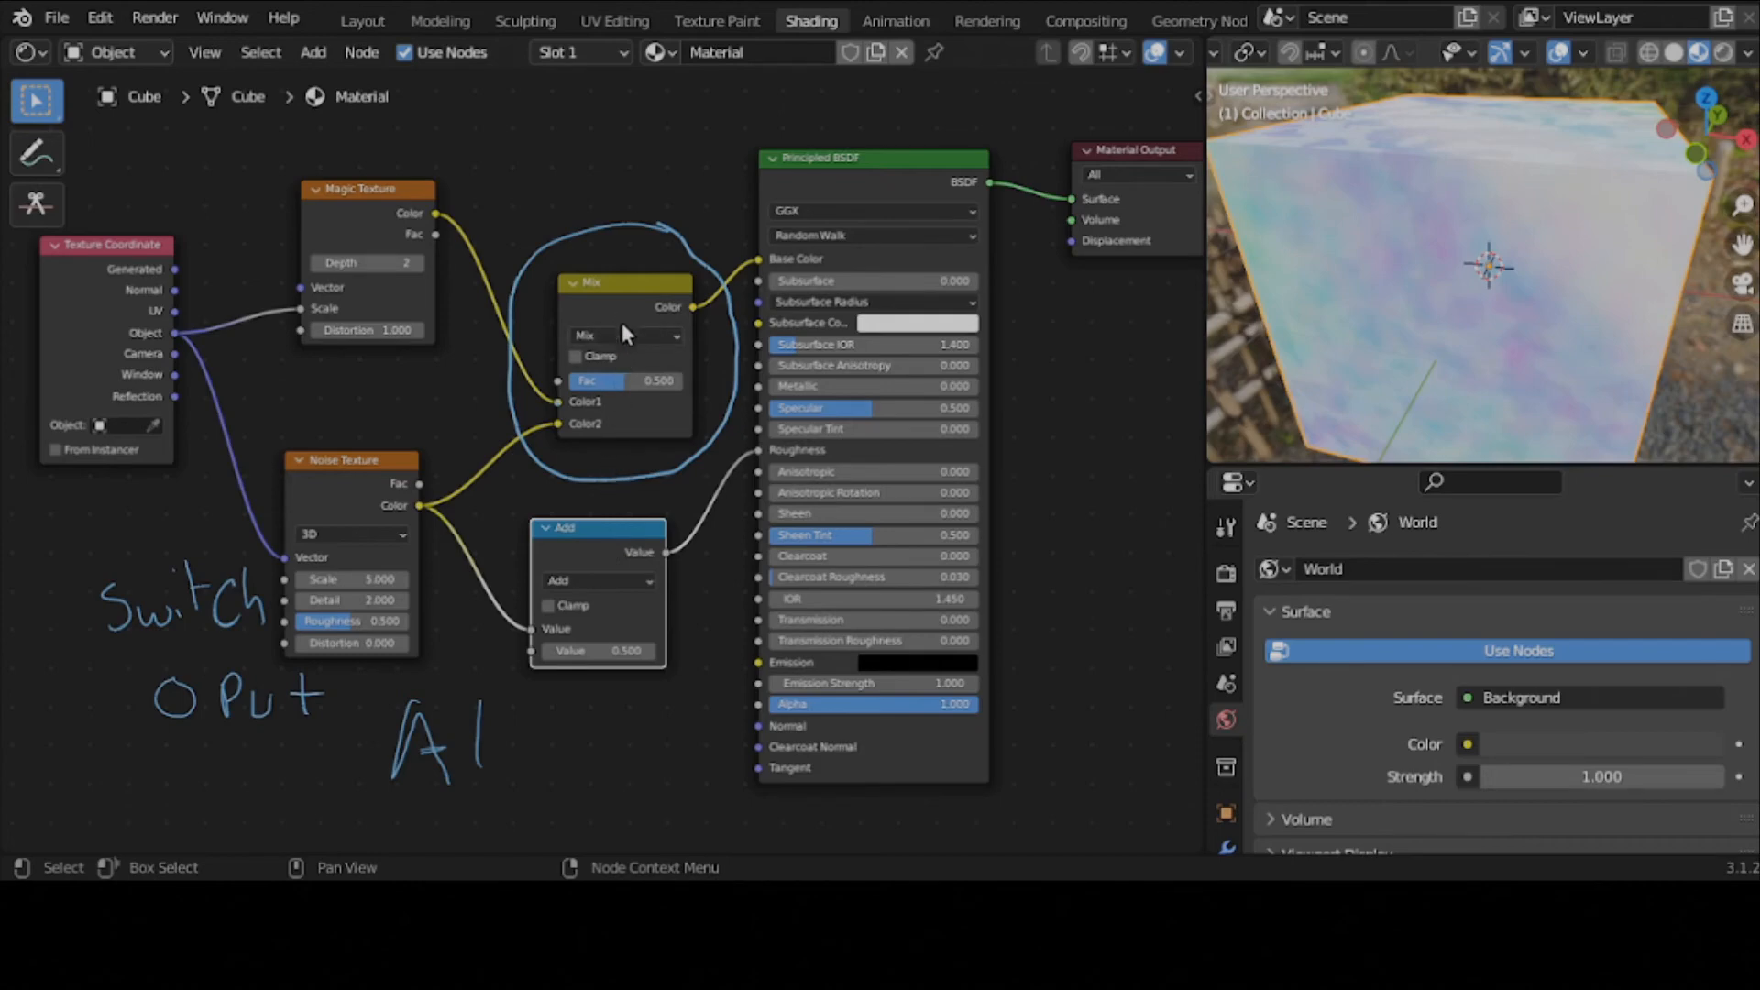
pyautogui.hotkey('alt', 's')
# - Switch the Mix node's color links repeatedly, leaving Noise Texture on Color1 and Magic Texture on Color2
pyautogui.click(609, 416)
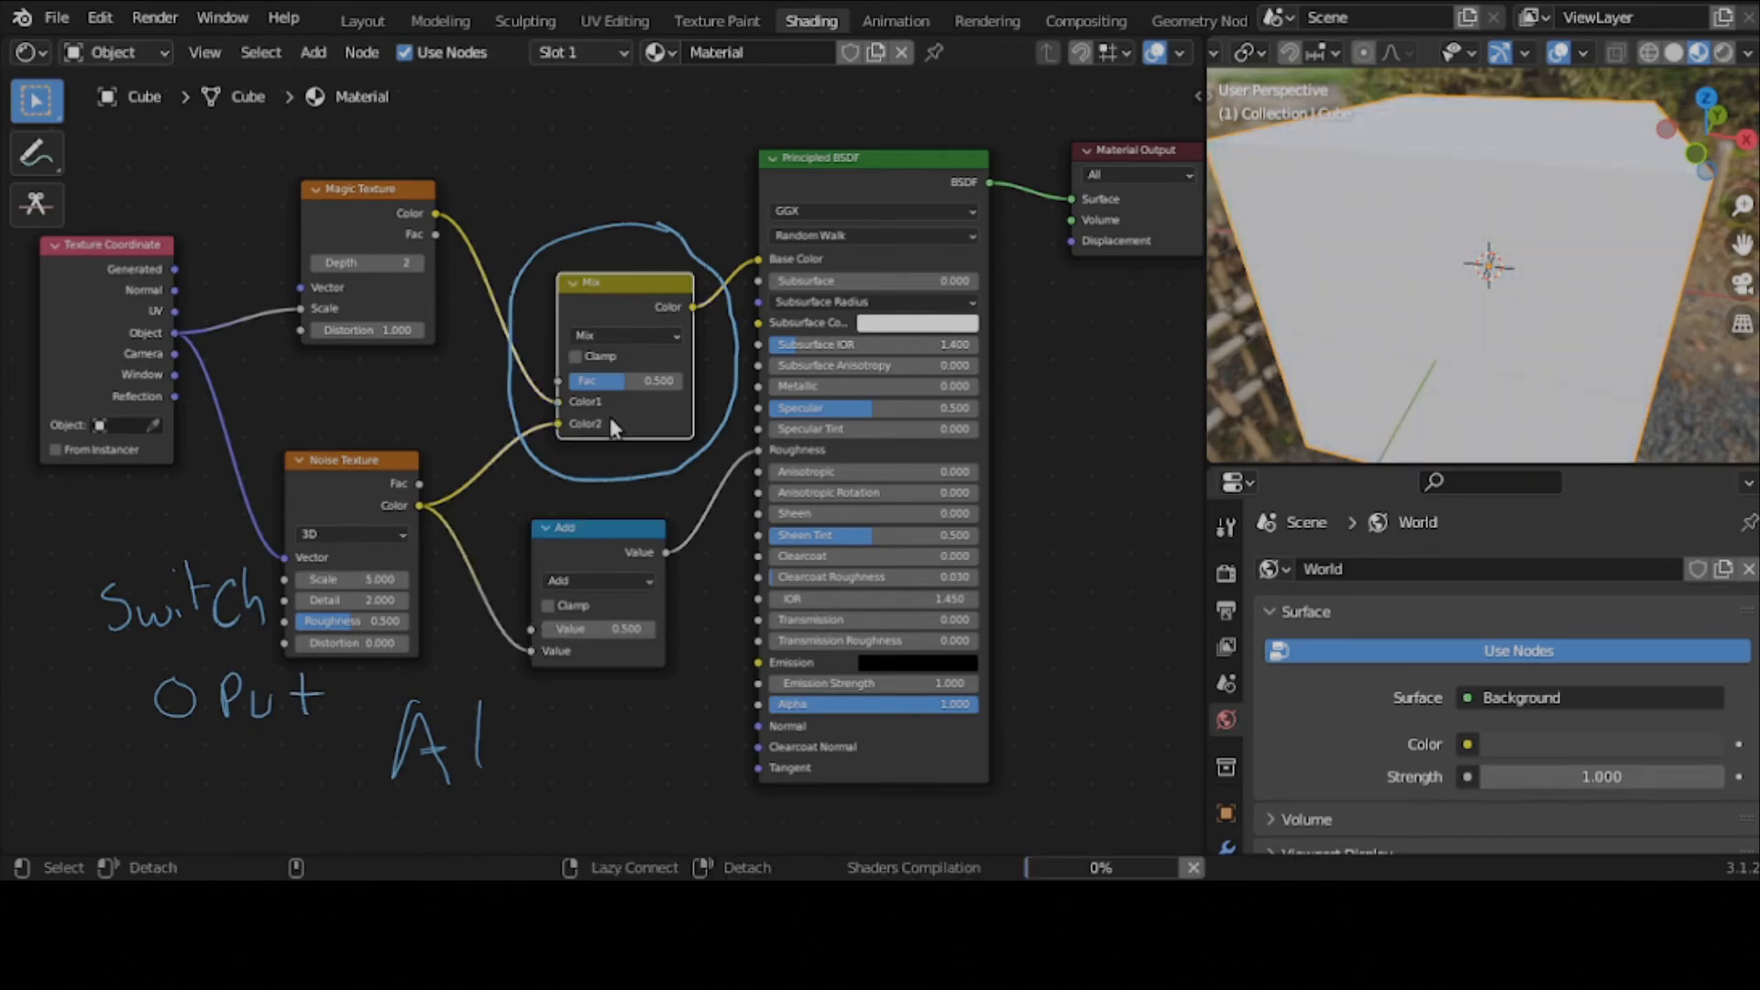
pyautogui.hotkey('alt', 's')
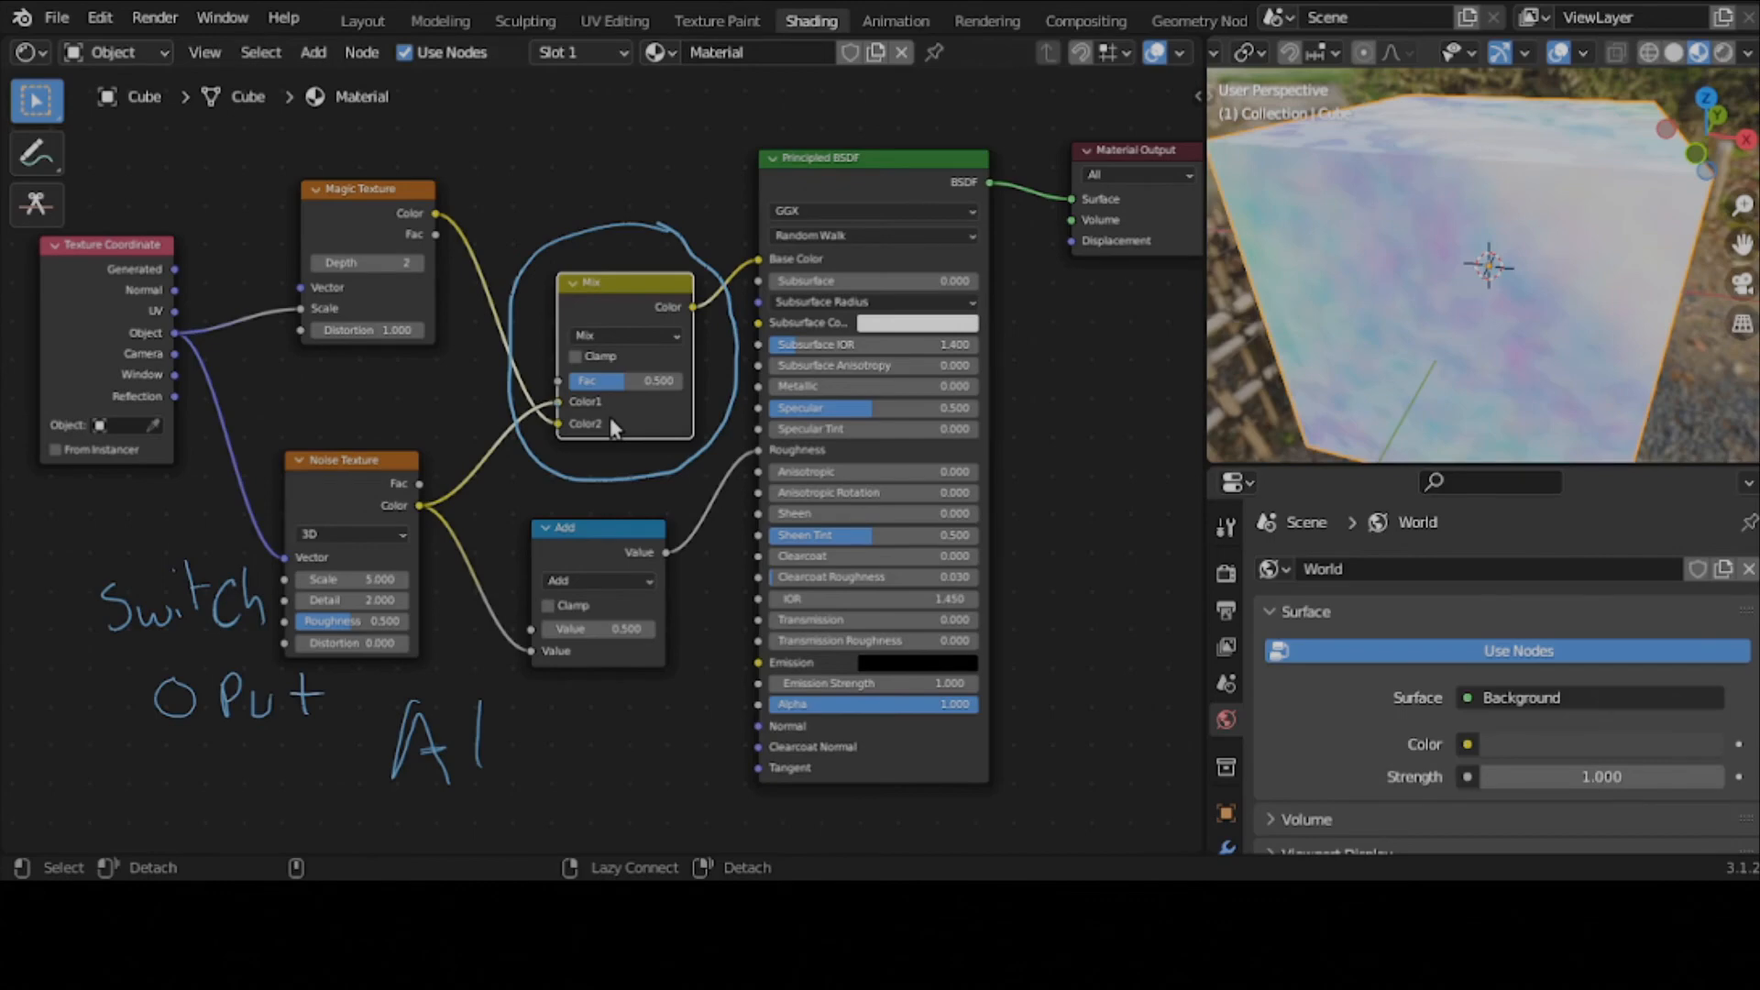
pyautogui.hotkey('alt', 's')
pyautogui.hotkey('alt', 's')
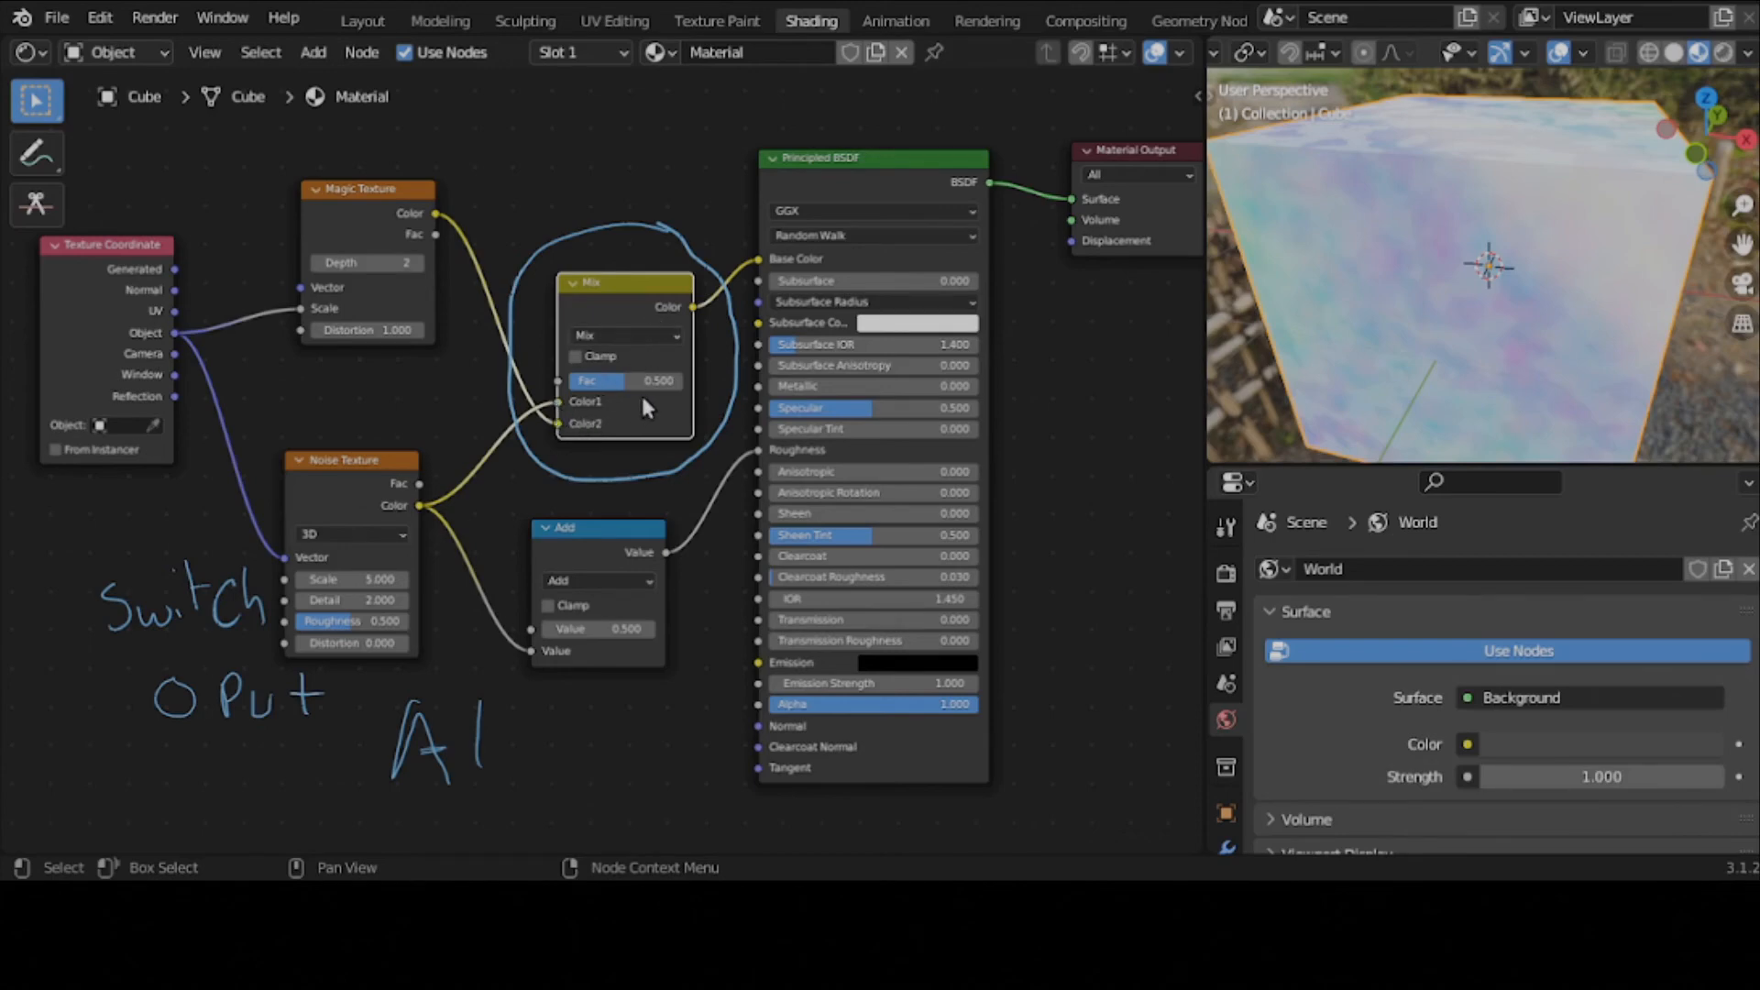
# - Try switching the Add node's incoming link past its second Value input, and undo that change
pyautogui.click(620, 543)
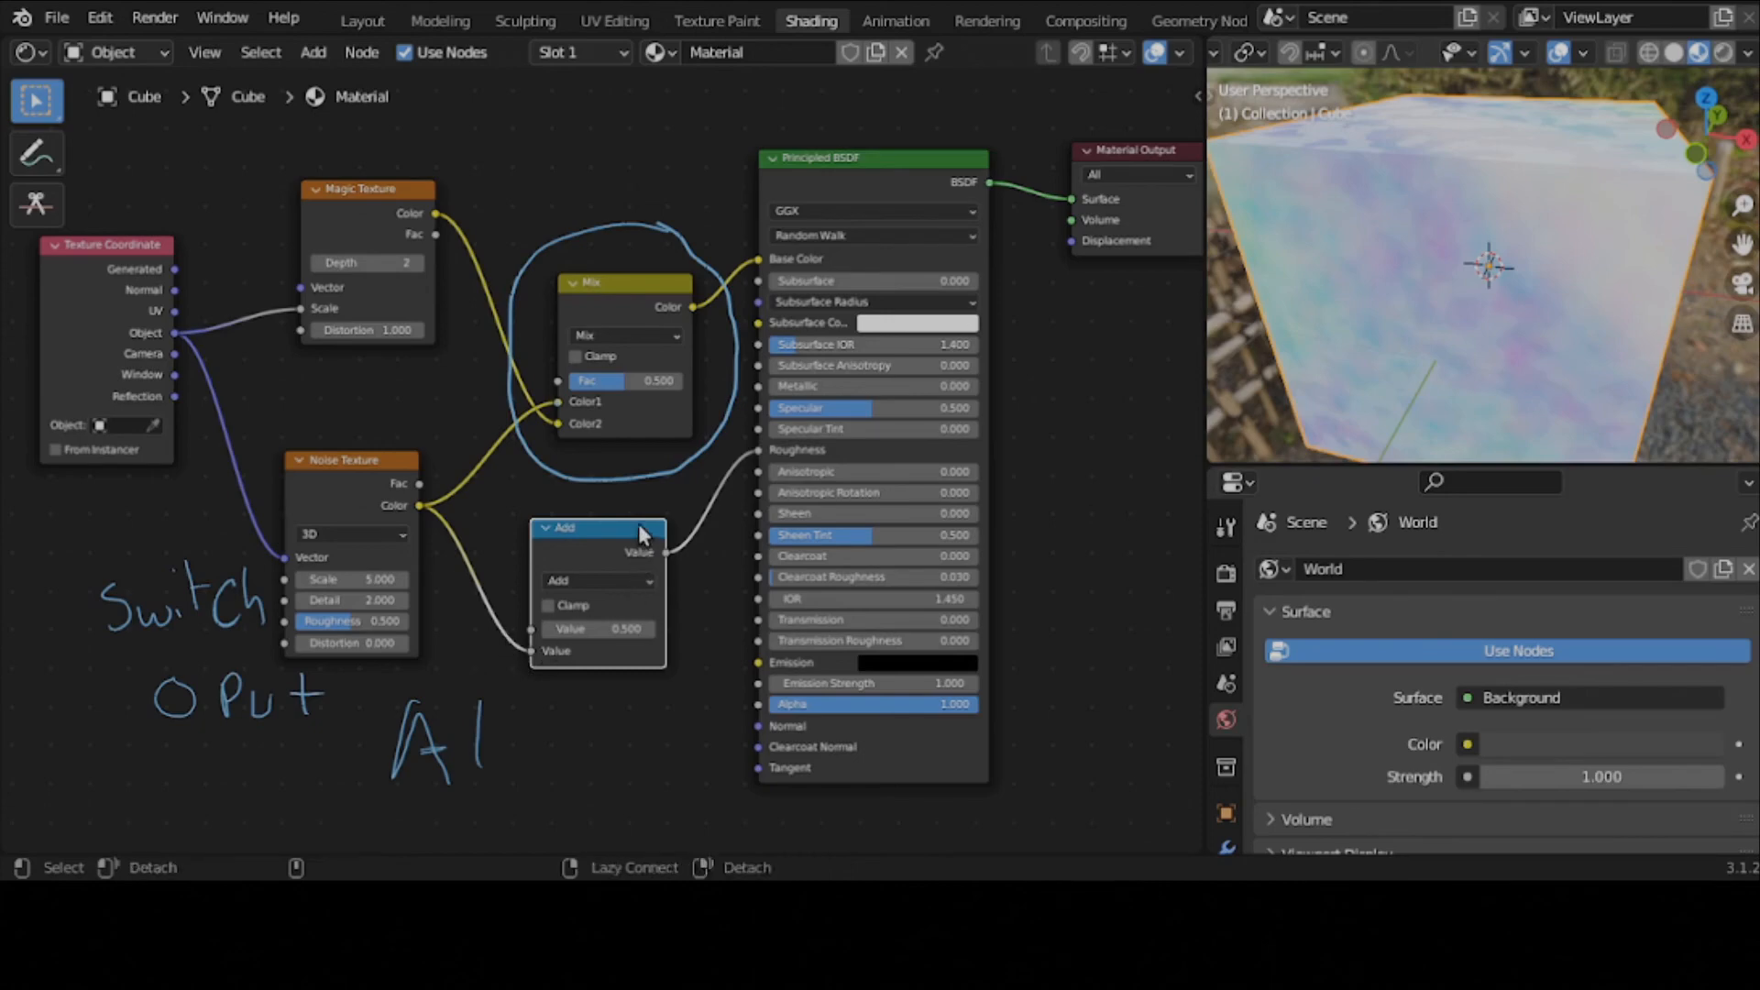
pyautogui.hotkey('alt', 's')
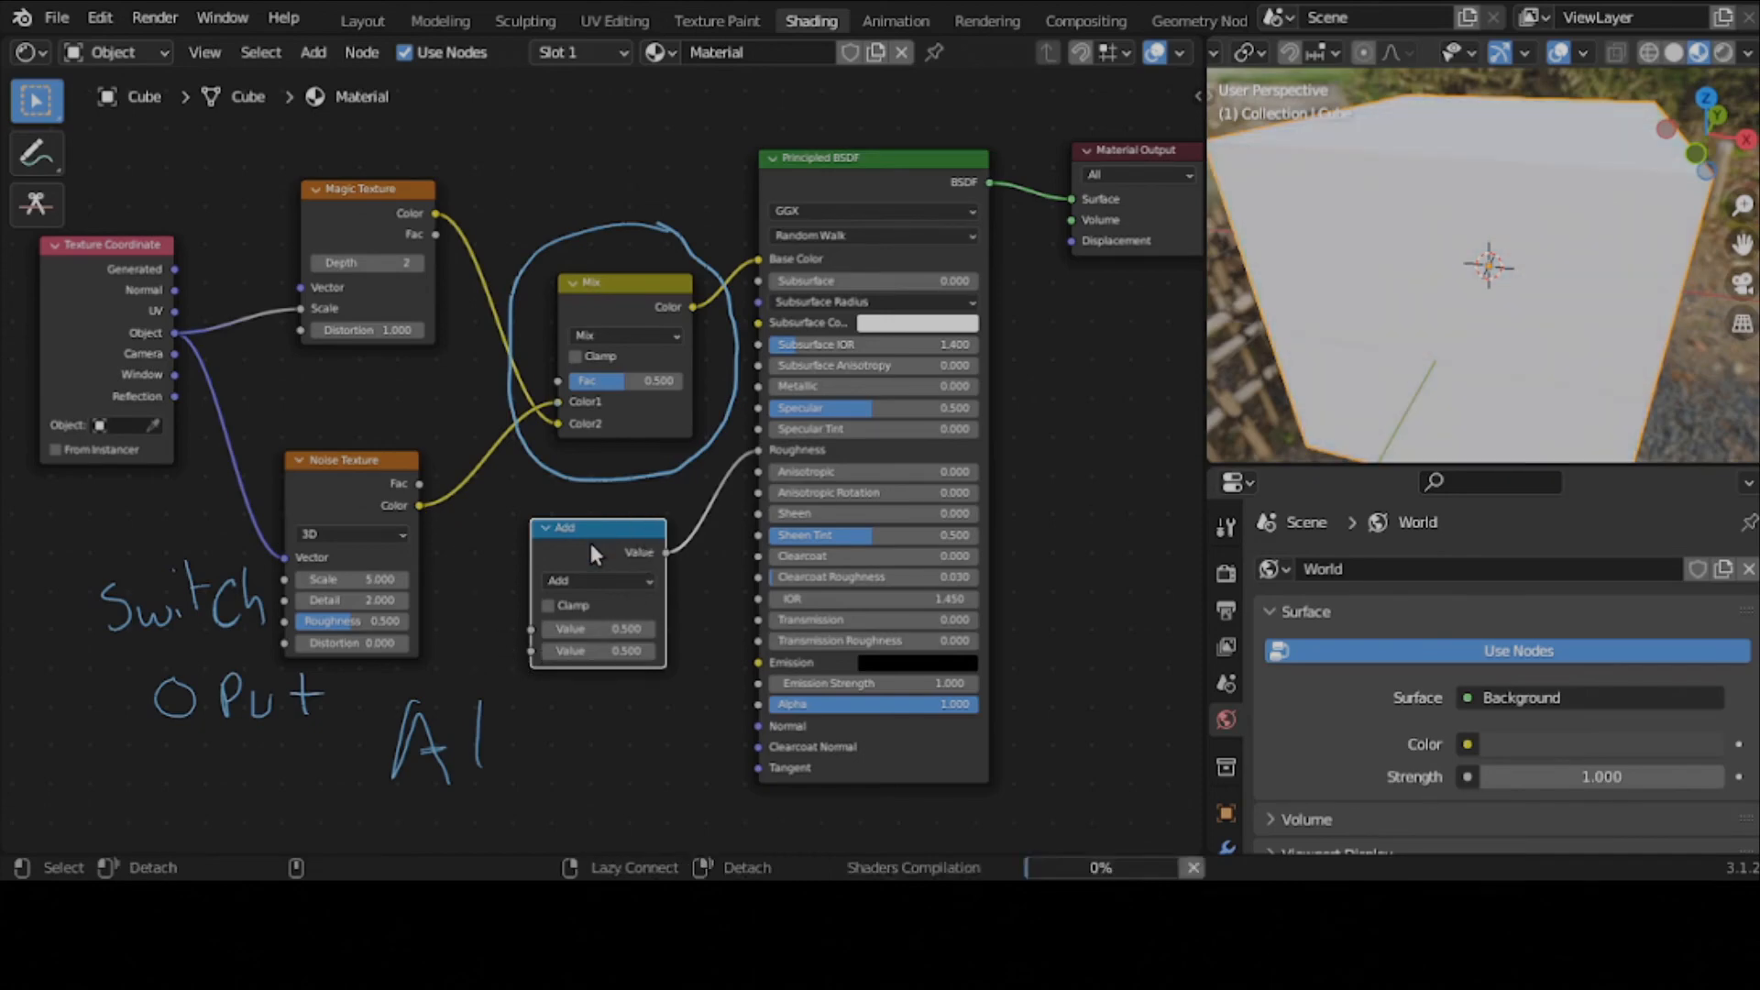
pyautogui.hotkey('ctrl', 'z')
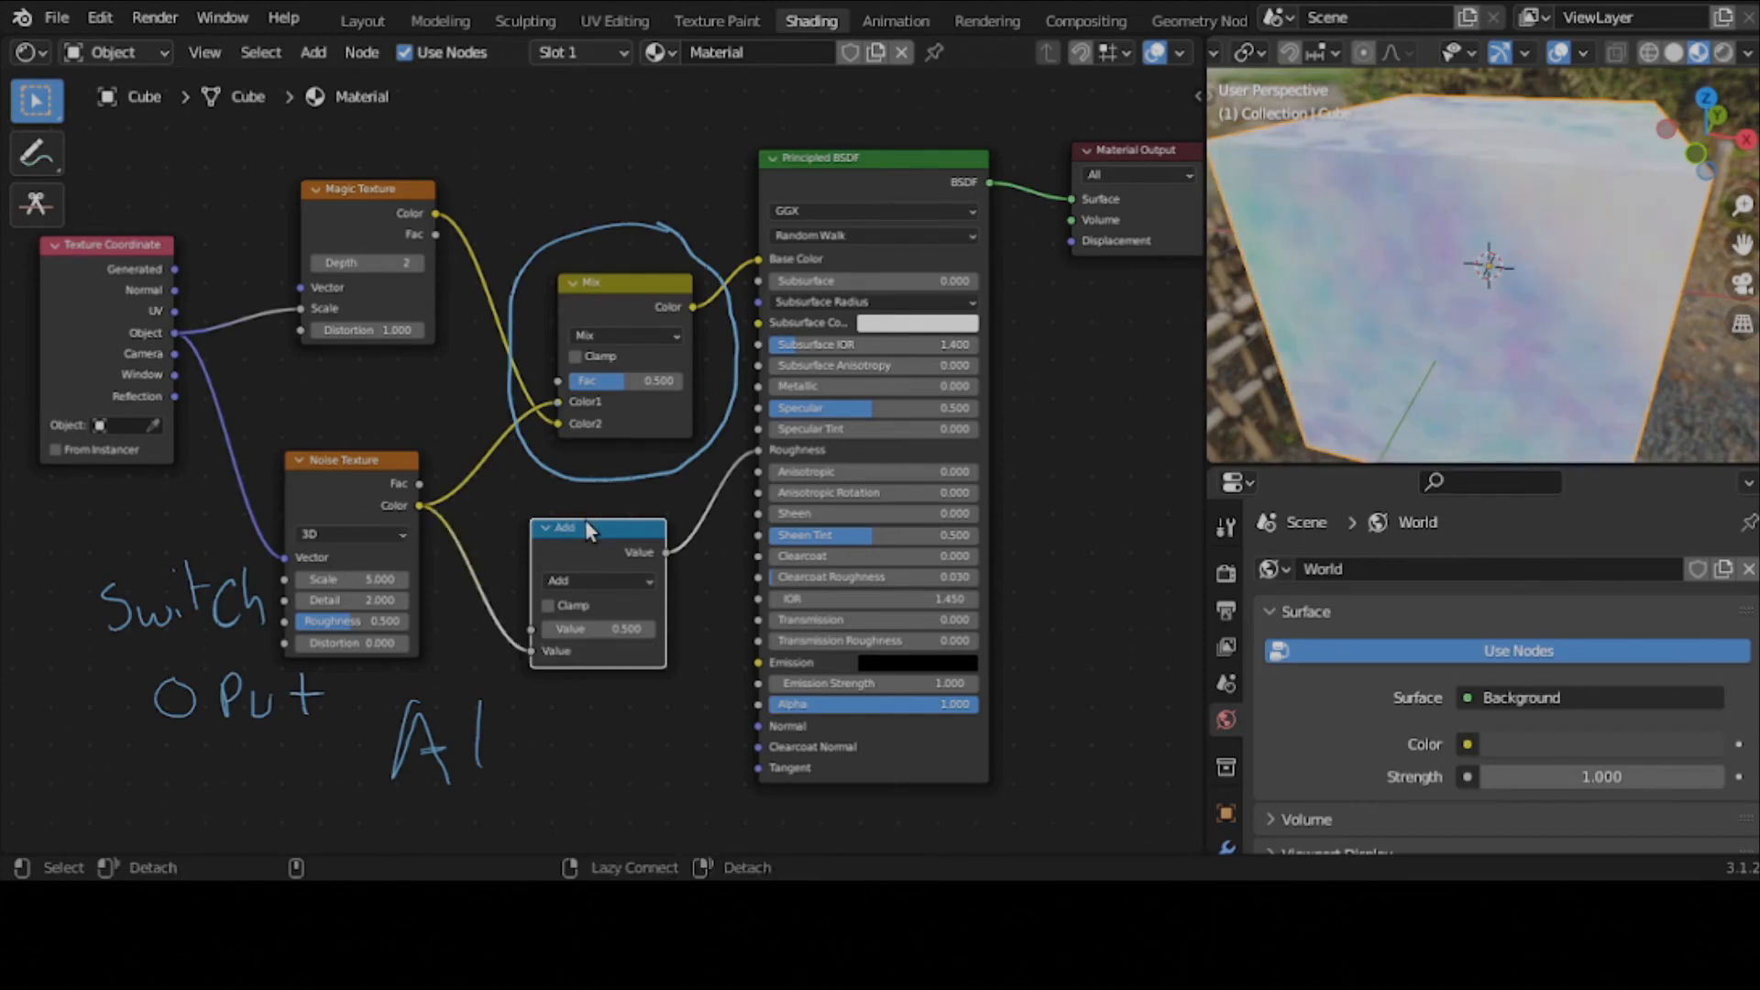
# - Cycle the Add node's incoming Noise Texture link repeatedly through its two Value inputs, finishing with both inputs disconnected
pyautogui.hotkey('alt', 's')
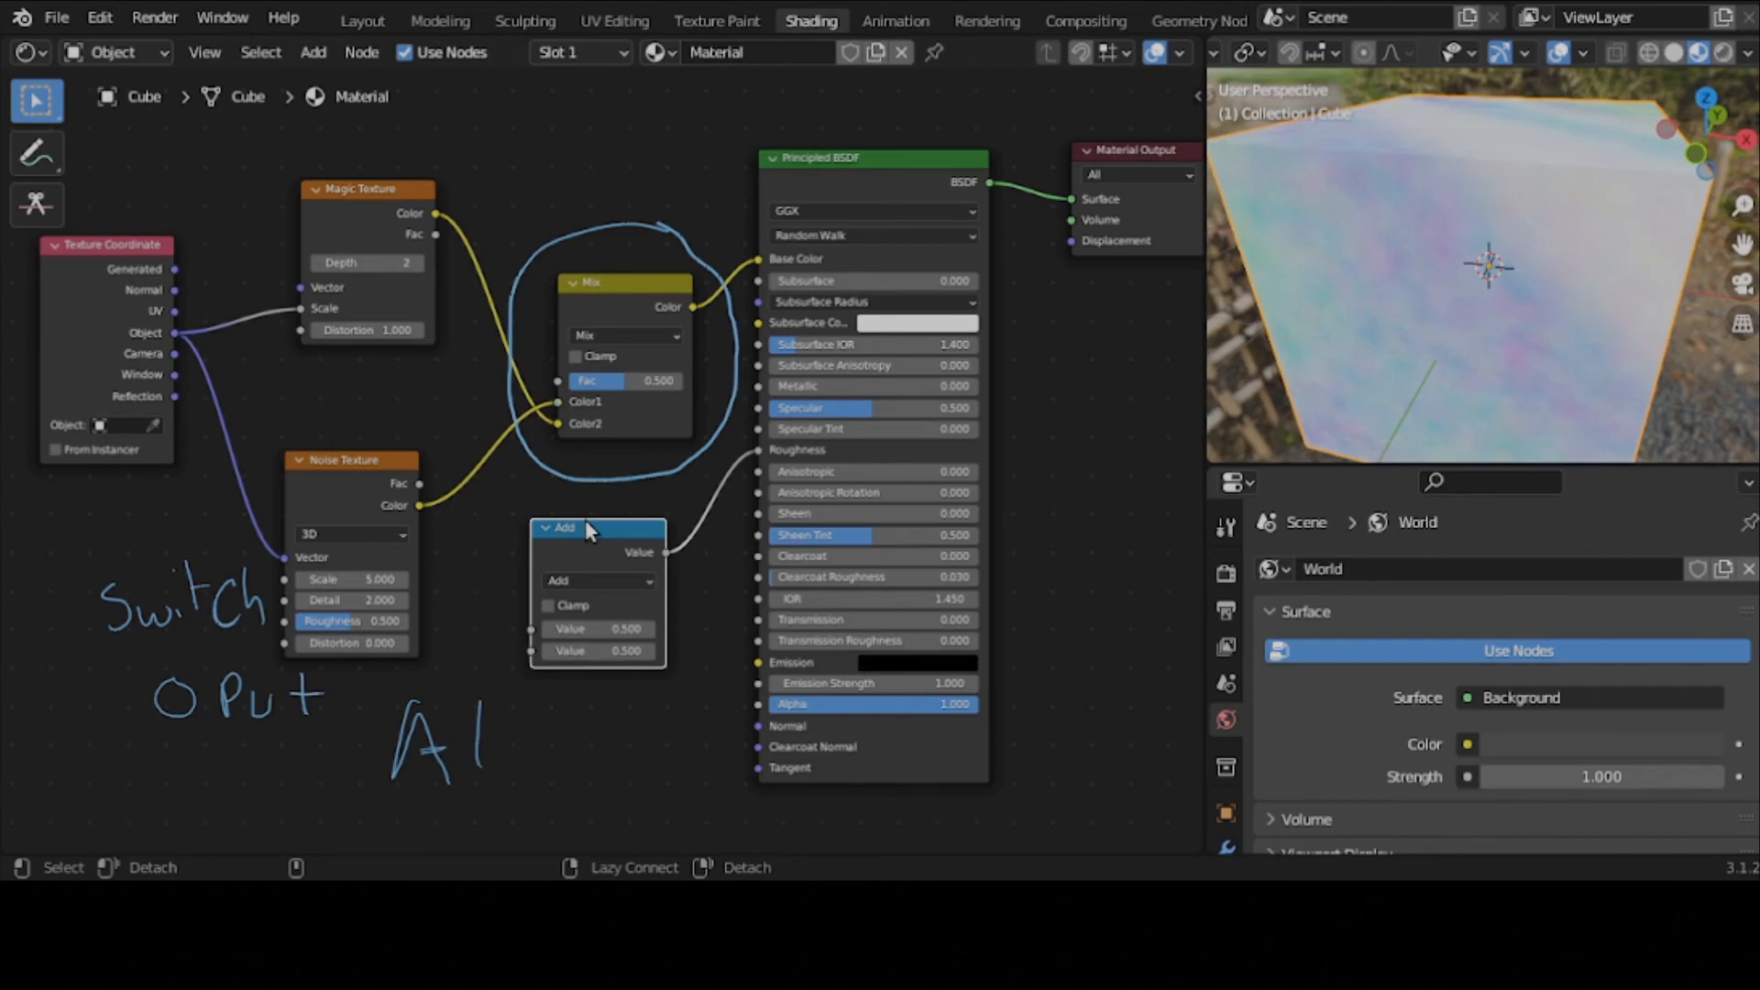
pyautogui.hotkey('alt', 's')
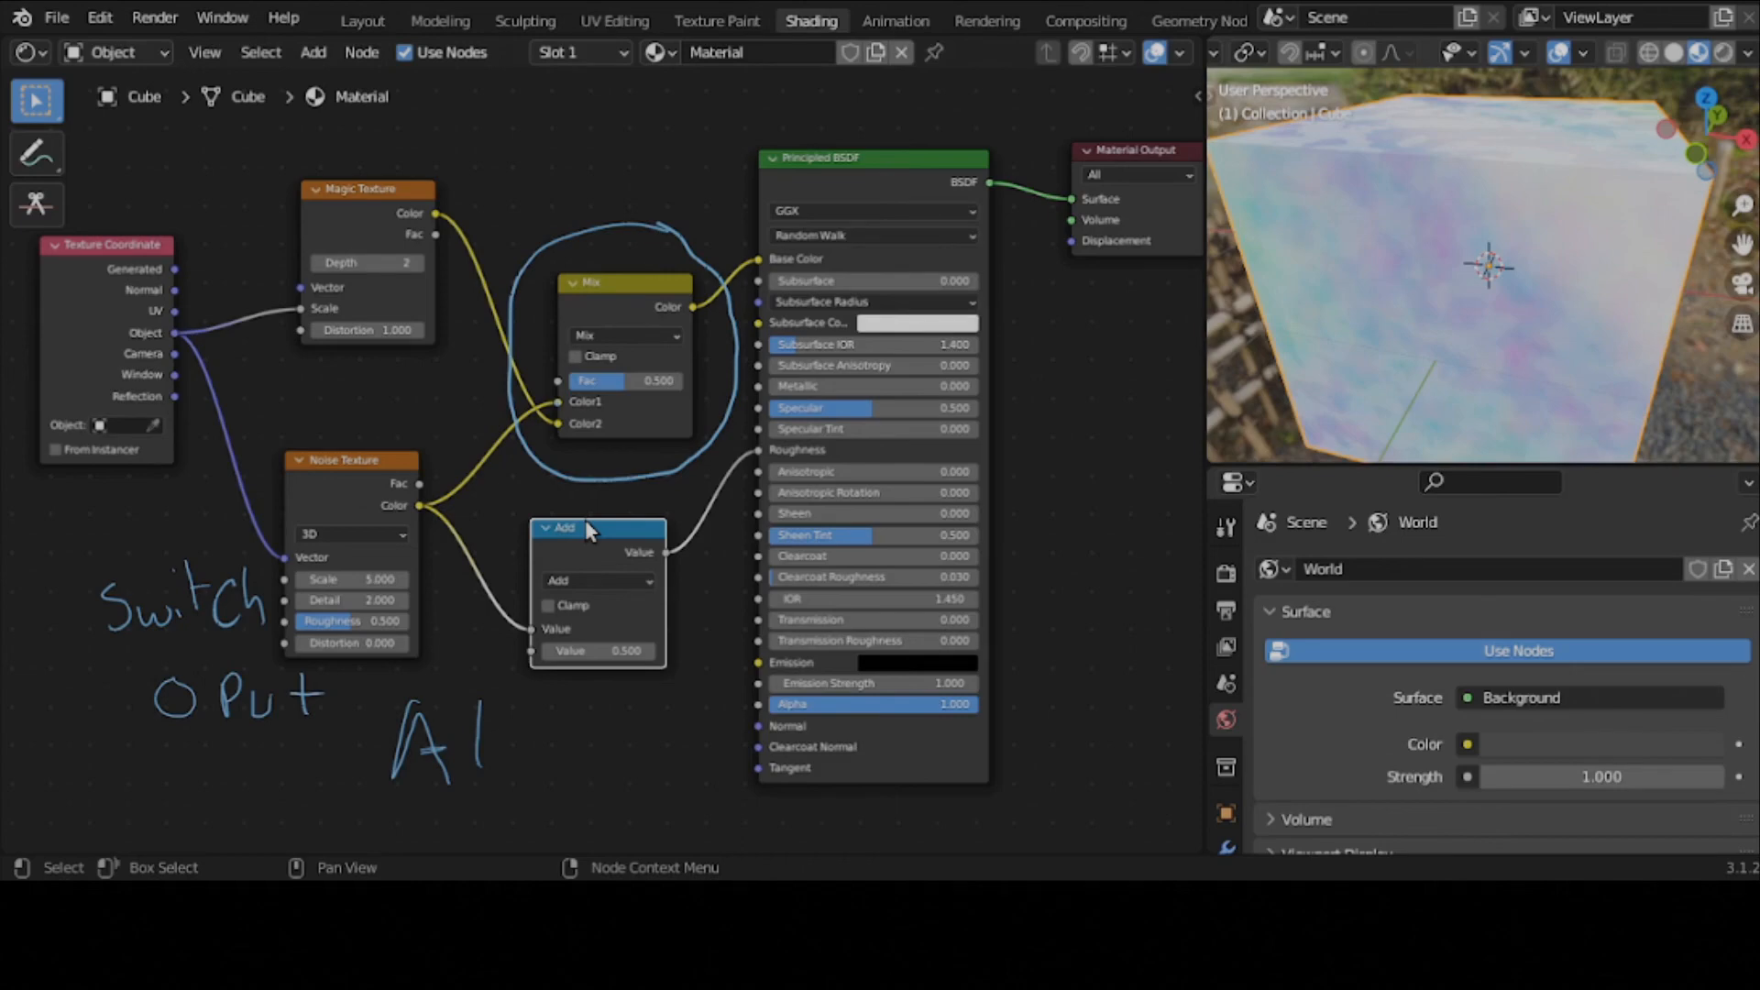
pyautogui.hotkey('alt', 's')
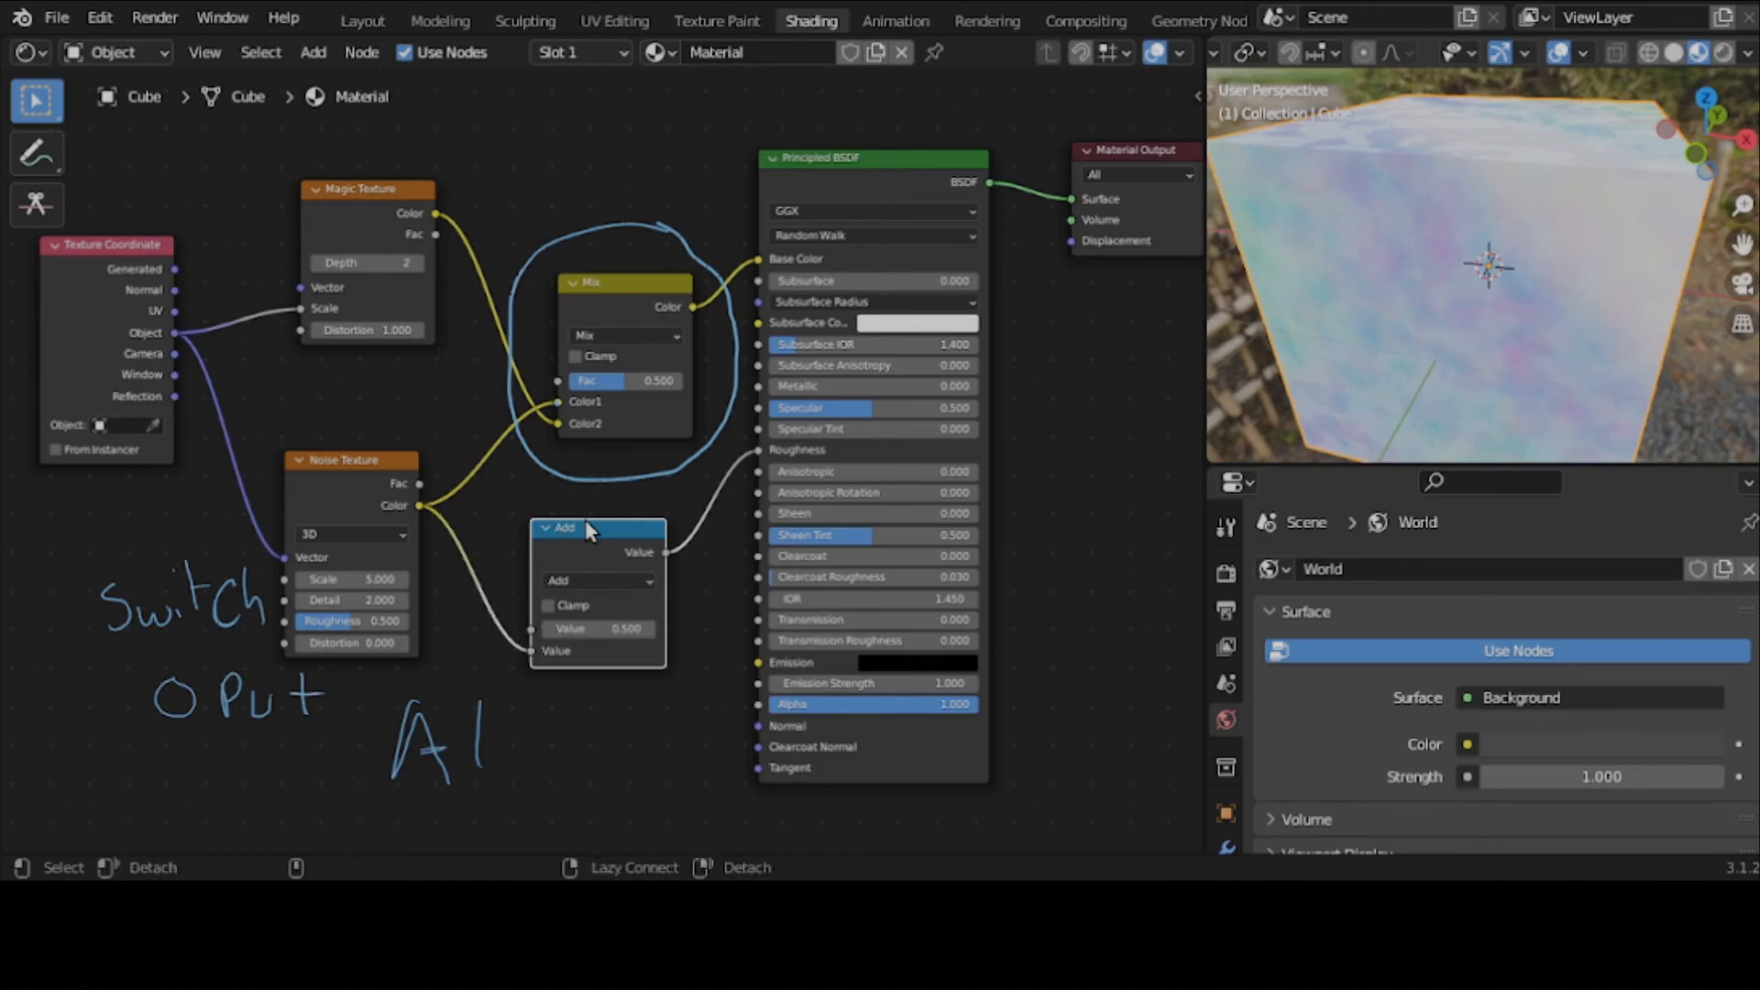
pyautogui.hotkey('alt', 's')
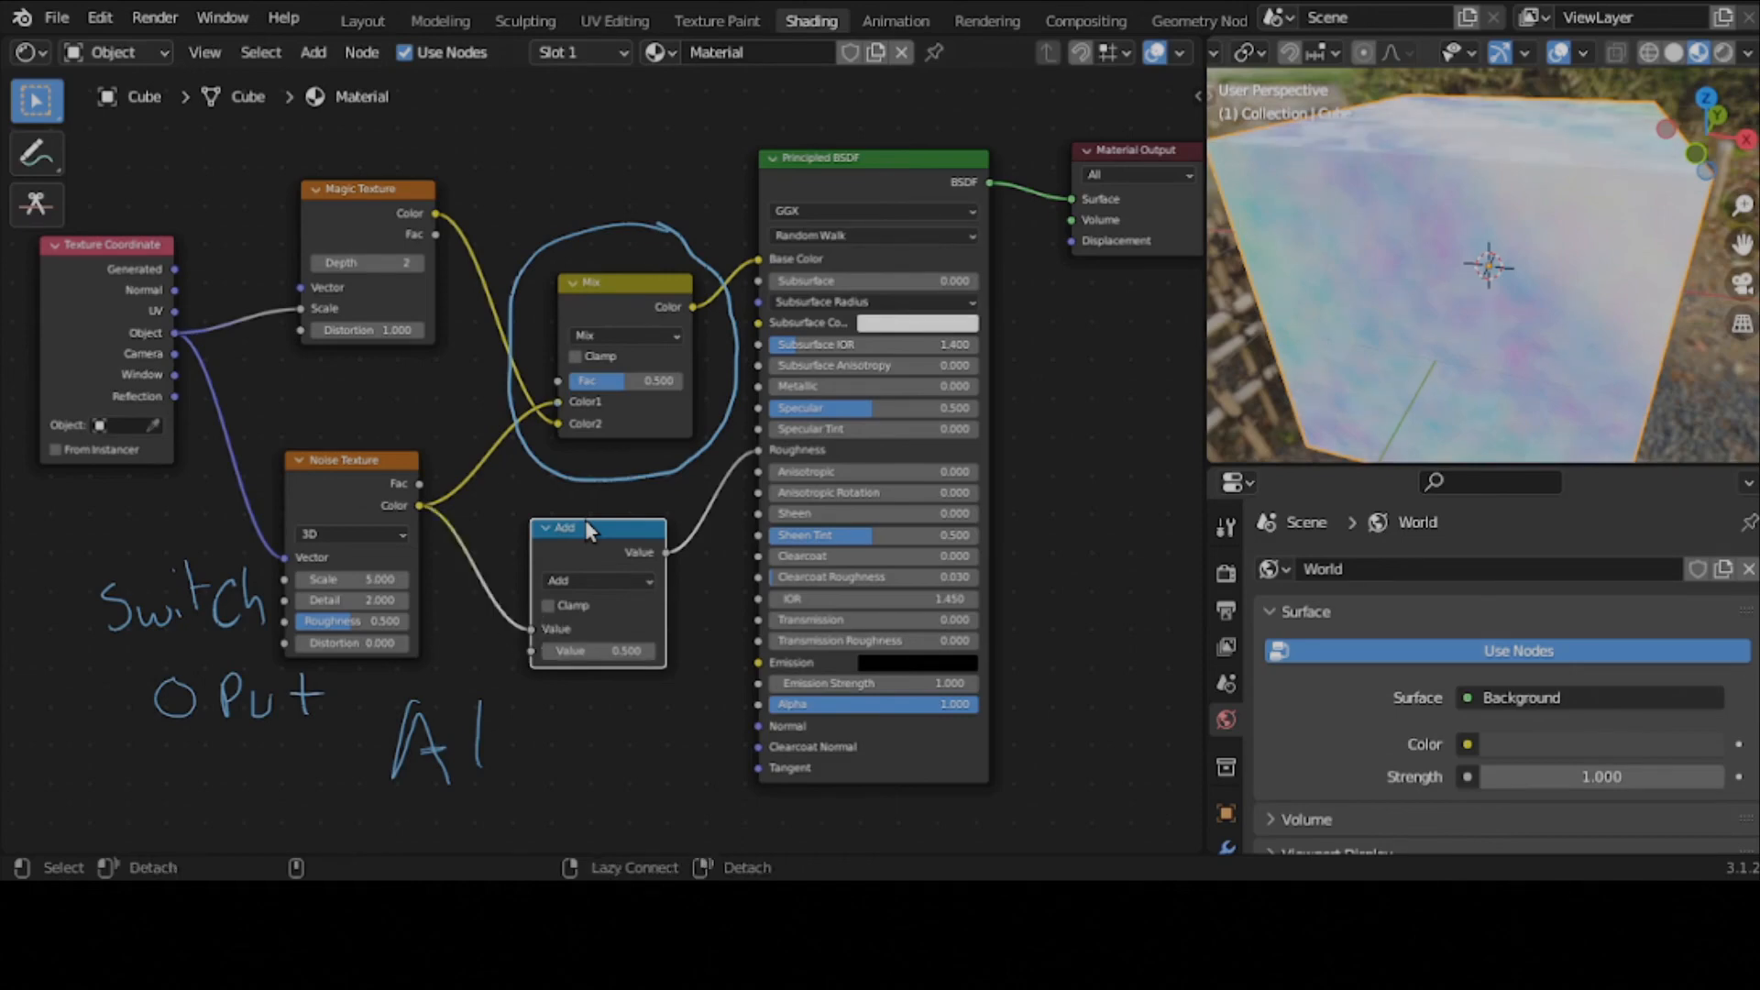
pyautogui.hotkey('alt', 's')
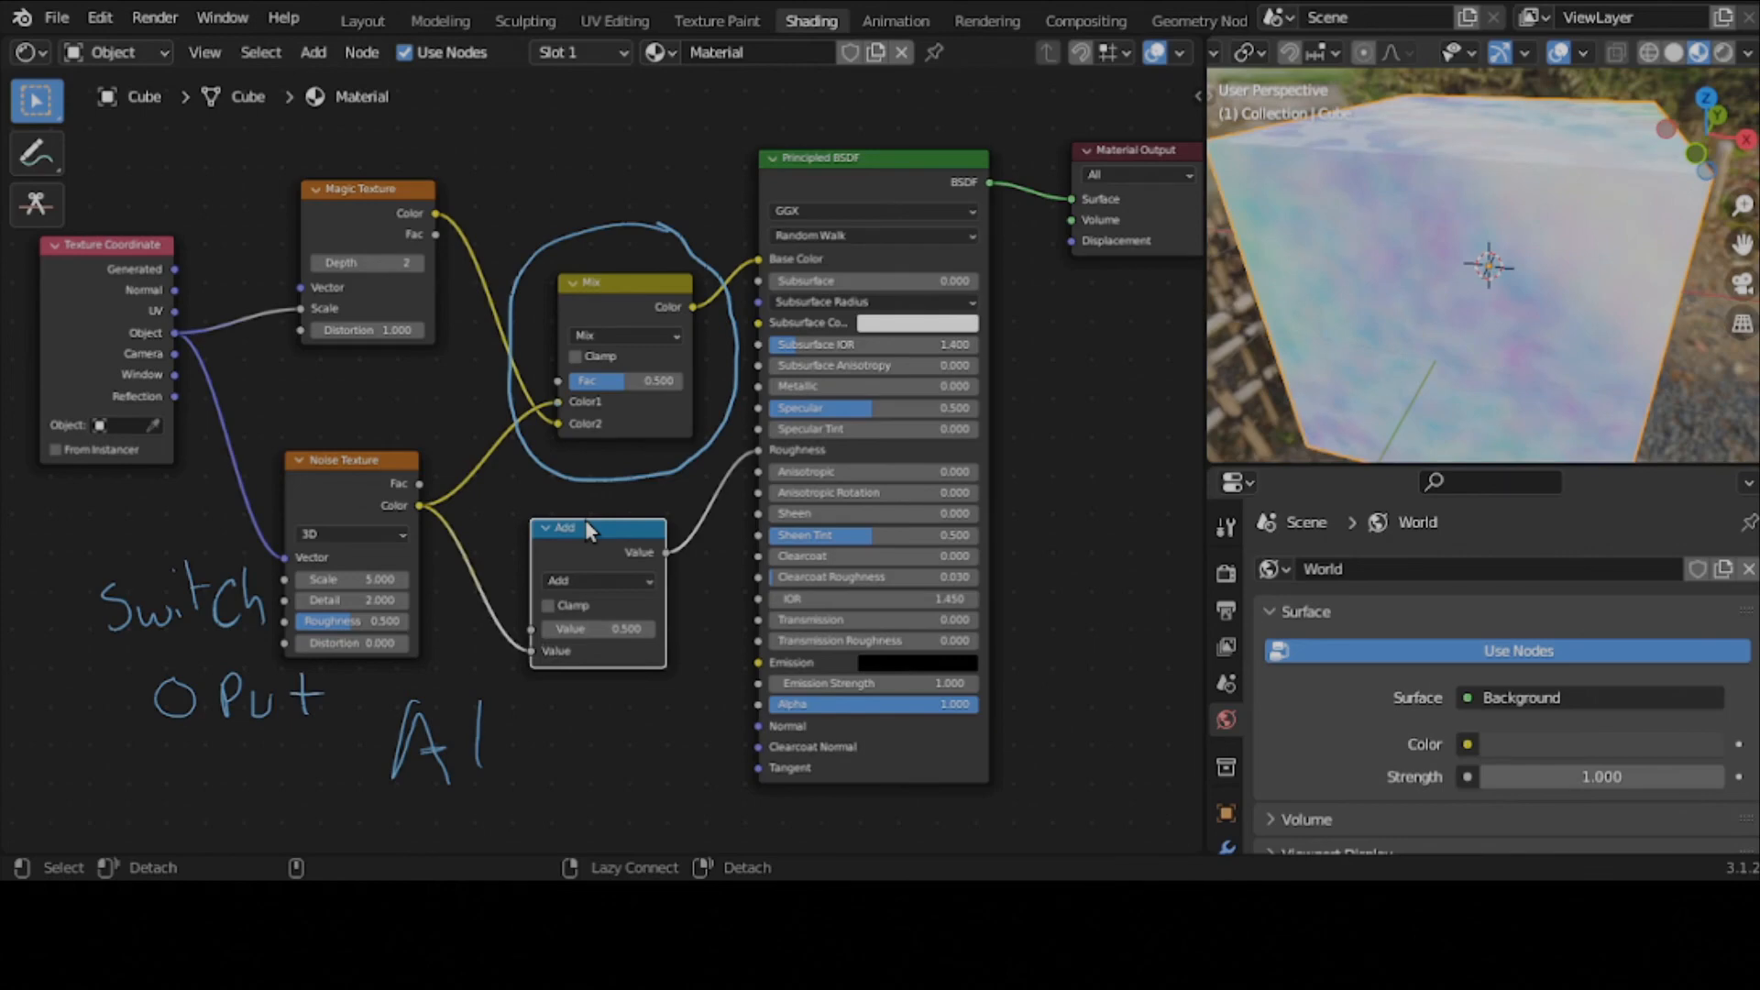
pyautogui.hotkey('alt', 's')
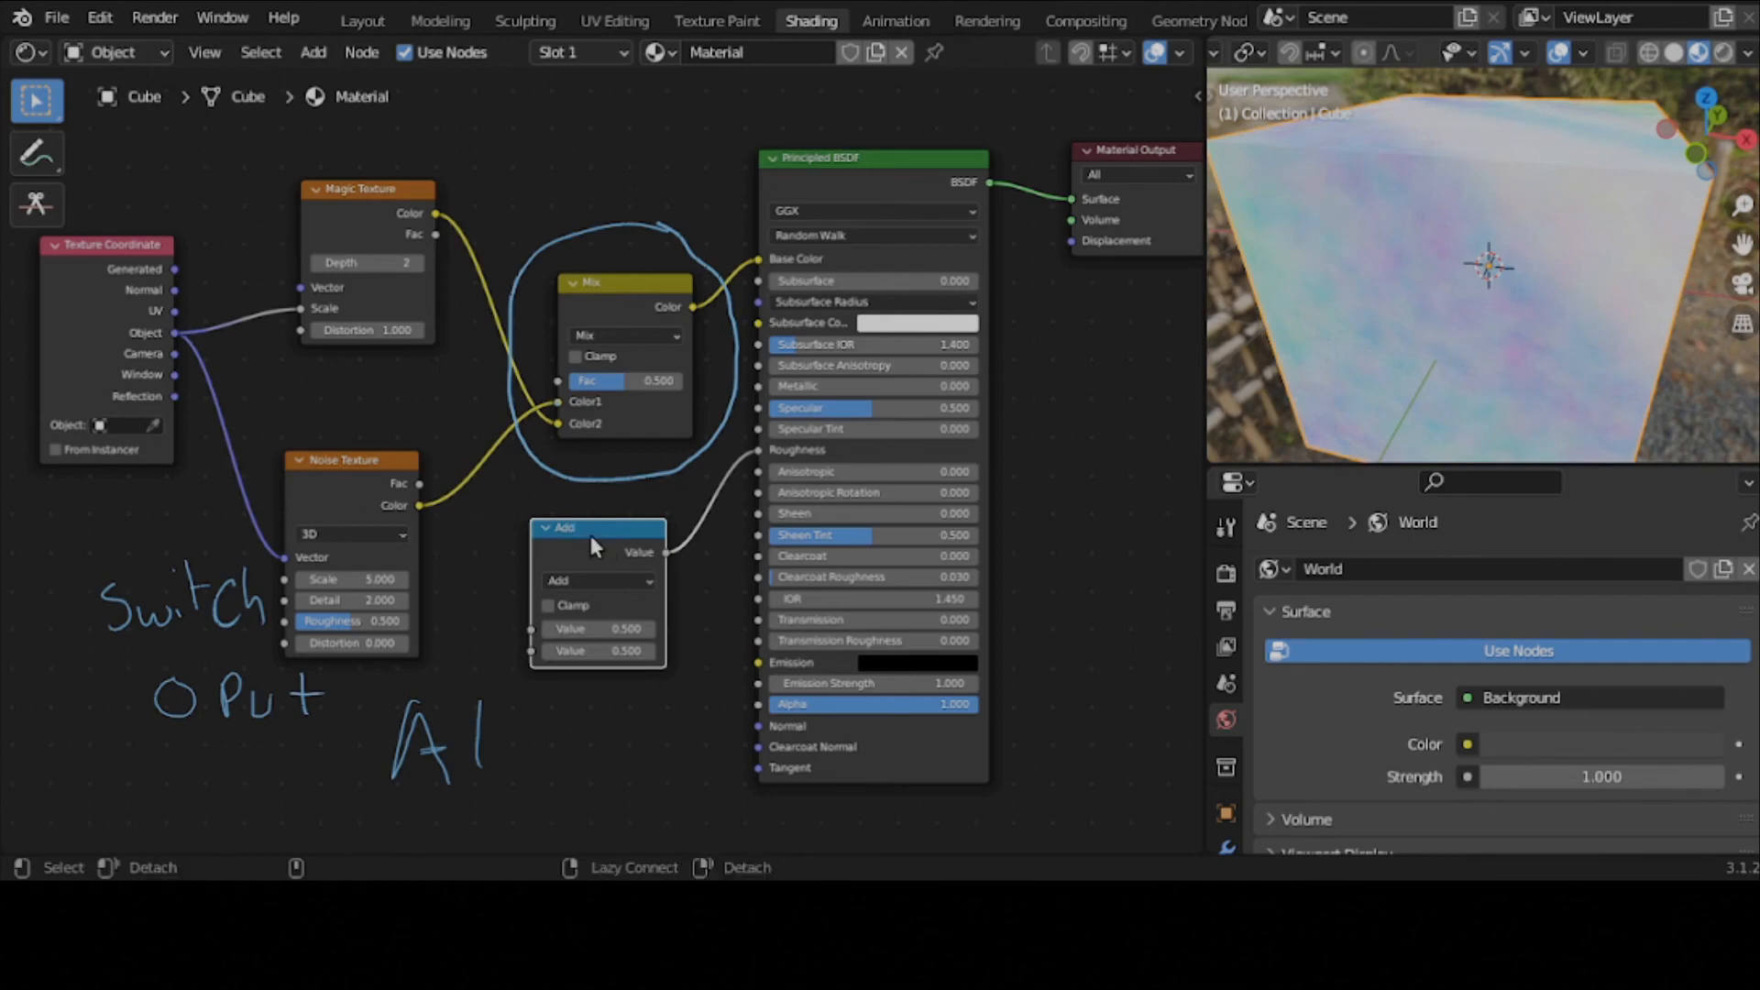
pyautogui.hotkey('alt', 's')
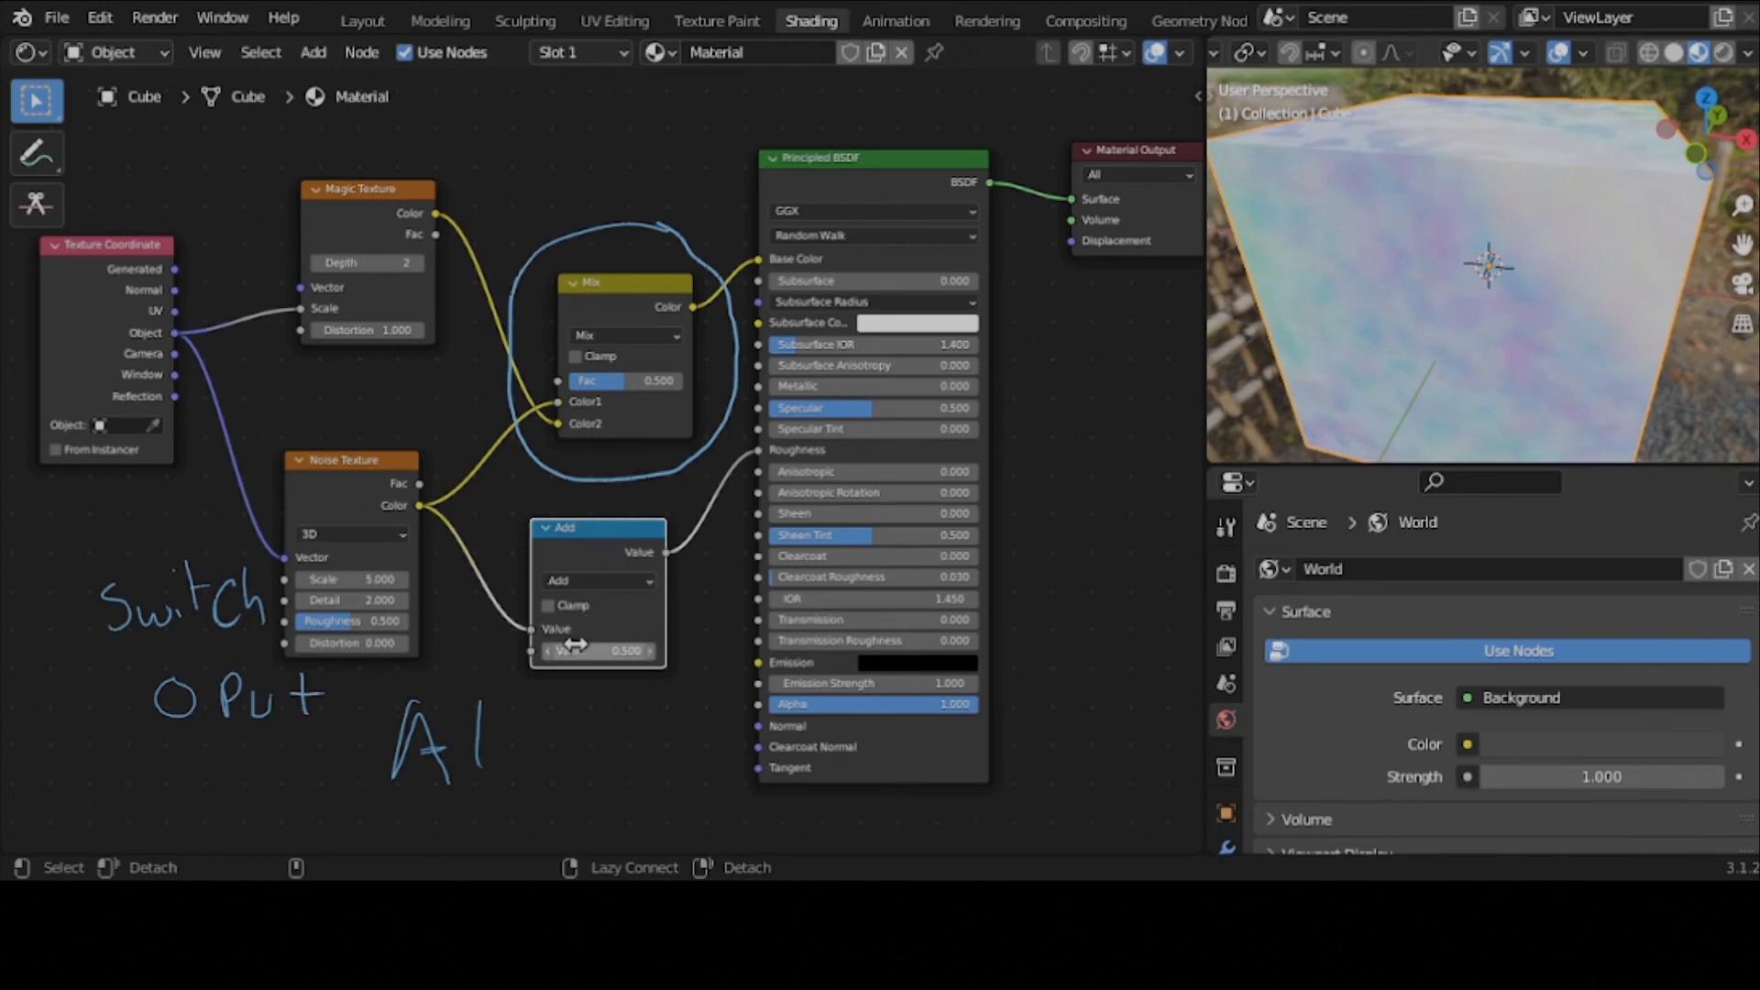
pyautogui.hotkey('alt', 's')
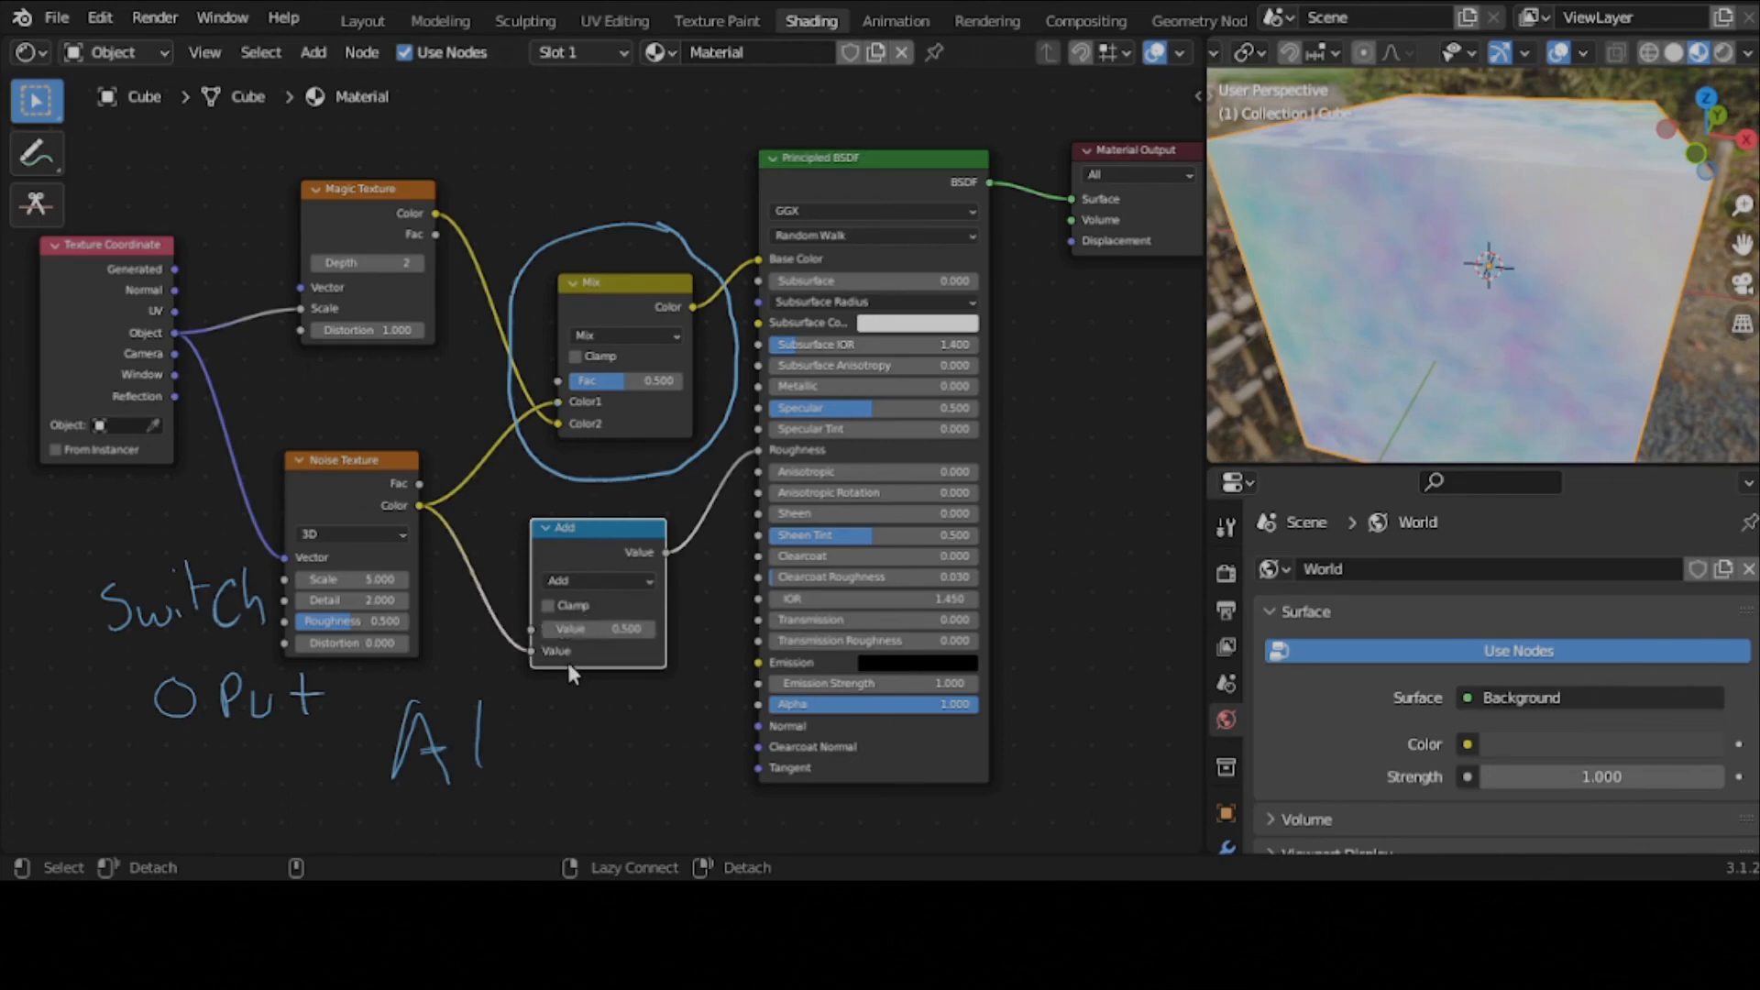
pyautogui.hotkey('alt', 's')
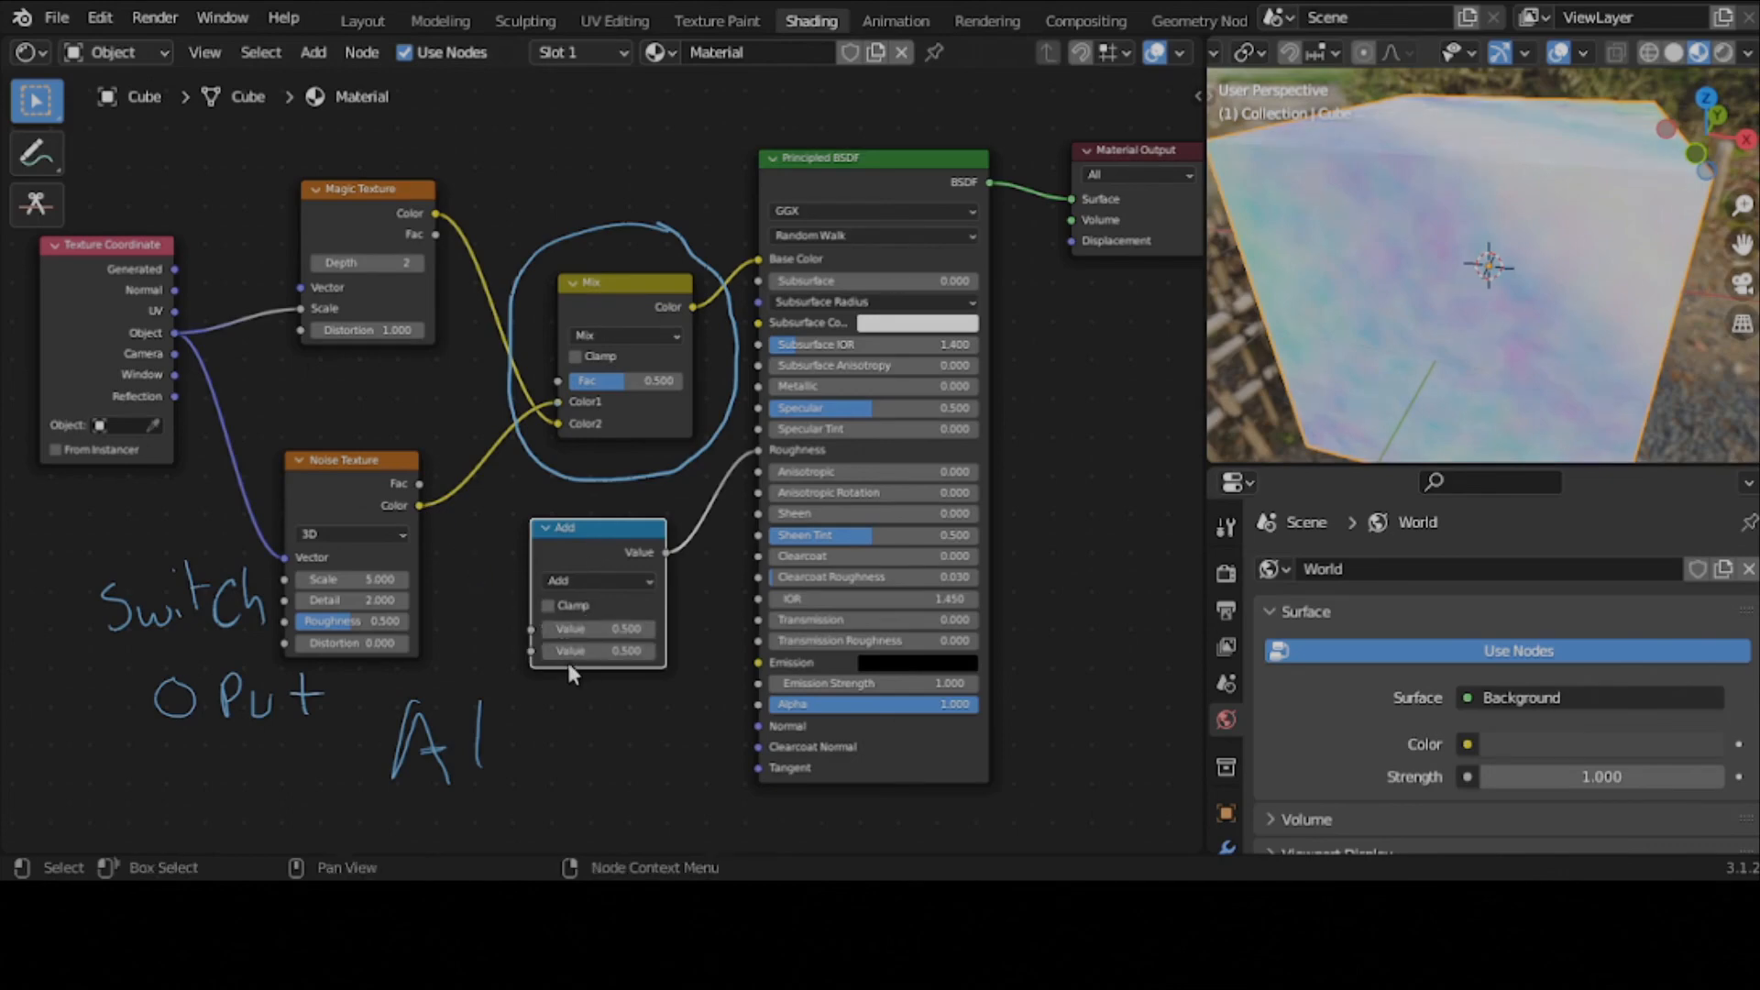